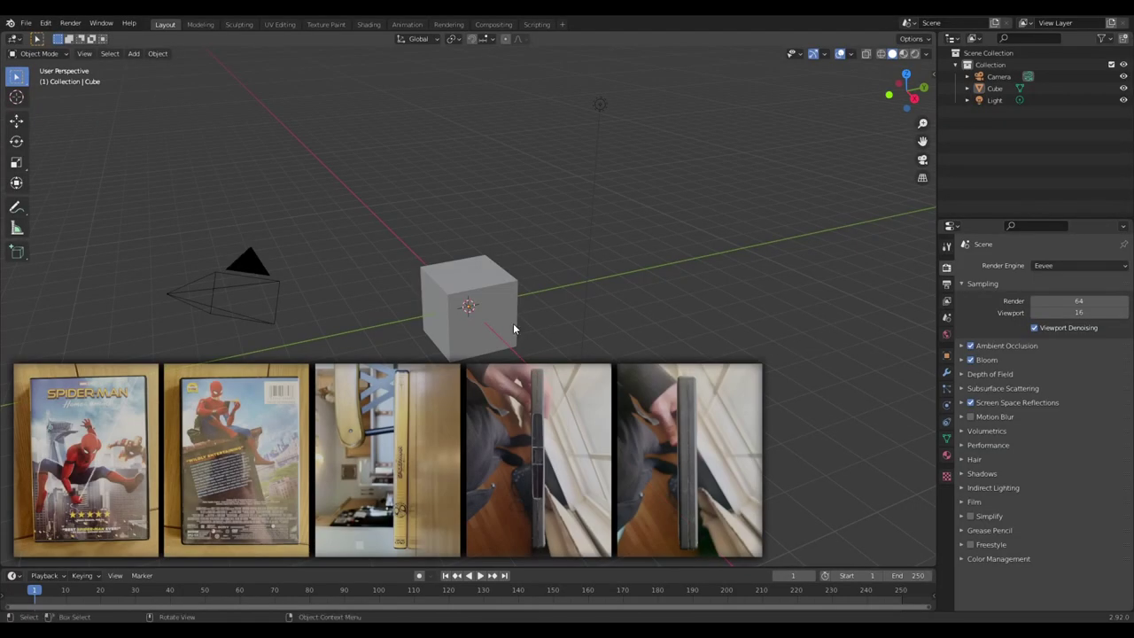
- Delete the default camera, cube and light from the scene
{"action": "key", "text": "a"}
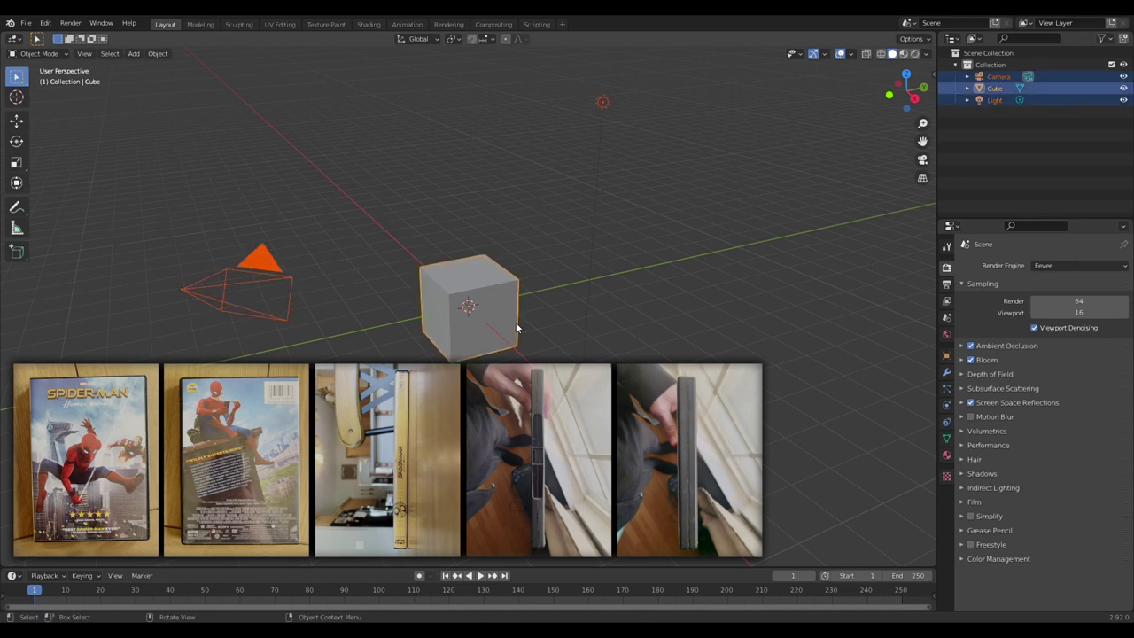
{"action": "key", "text": "x"}
{"action": "left_click", "coordinate": [518, 325]}
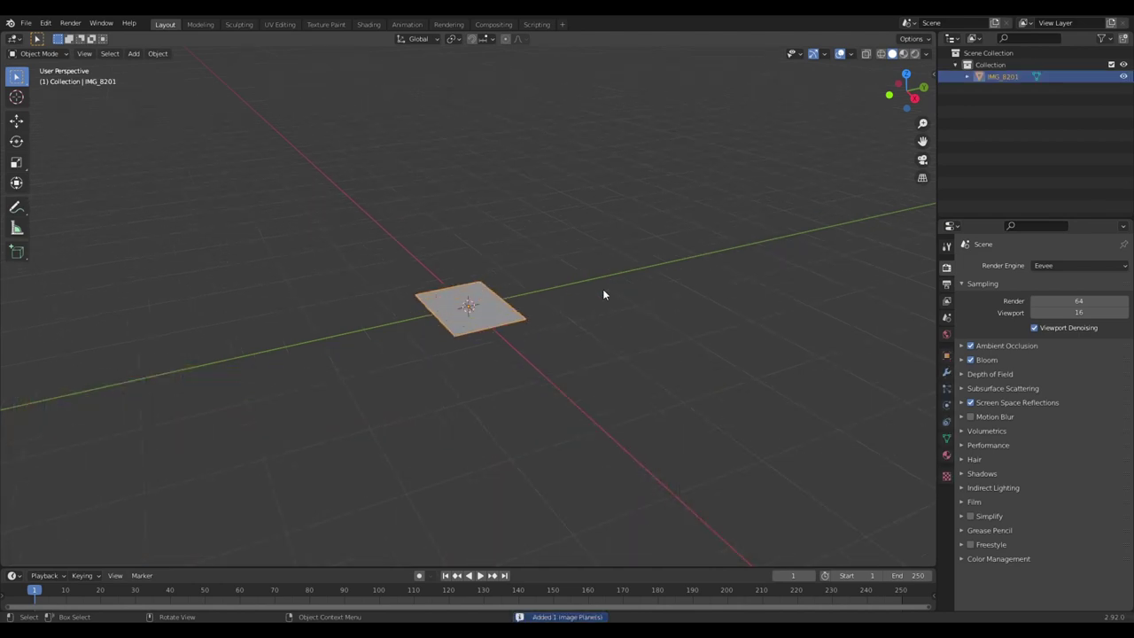
- Switch the viewport to Material Preview so the plane shows the DVD photo
{"action": "key", "text": "z"}
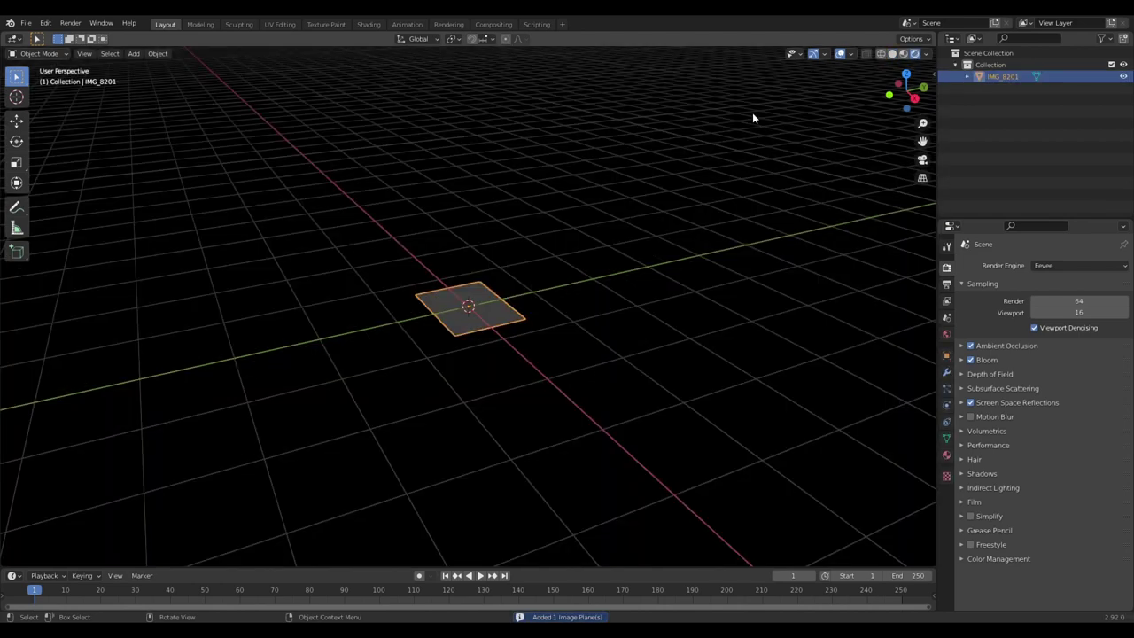
{"action": "middle_click_drag", "start_coordinate": [752, 116], "coordinate": [748, 162]}
{"action": "left_click", "coordinate": [904, 53]}
{"action": "middle_click_drag", "start_coordinate": [798, 97], "coordinate": [753, 144]}
- Scale the IMG_8201 image plane up several times and view it from an angle
{"action": "key", "text": "s"}
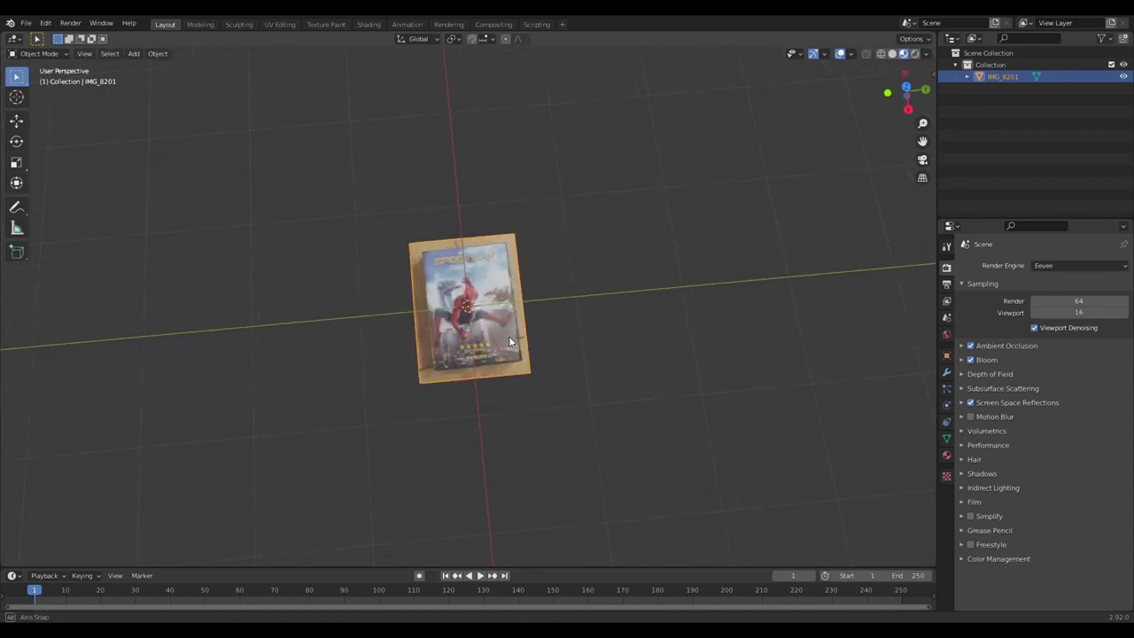
{"action": "left_click", "coordinate": [797, 238]}
{"action": "scroll", "coordinate": [630, 282], "scroll_direction": "down", "scroll_amount": 2}
{"action": "scroll", "coordinate": [630, 282], "scroll_direction": "up", "scroll_amount": 2}
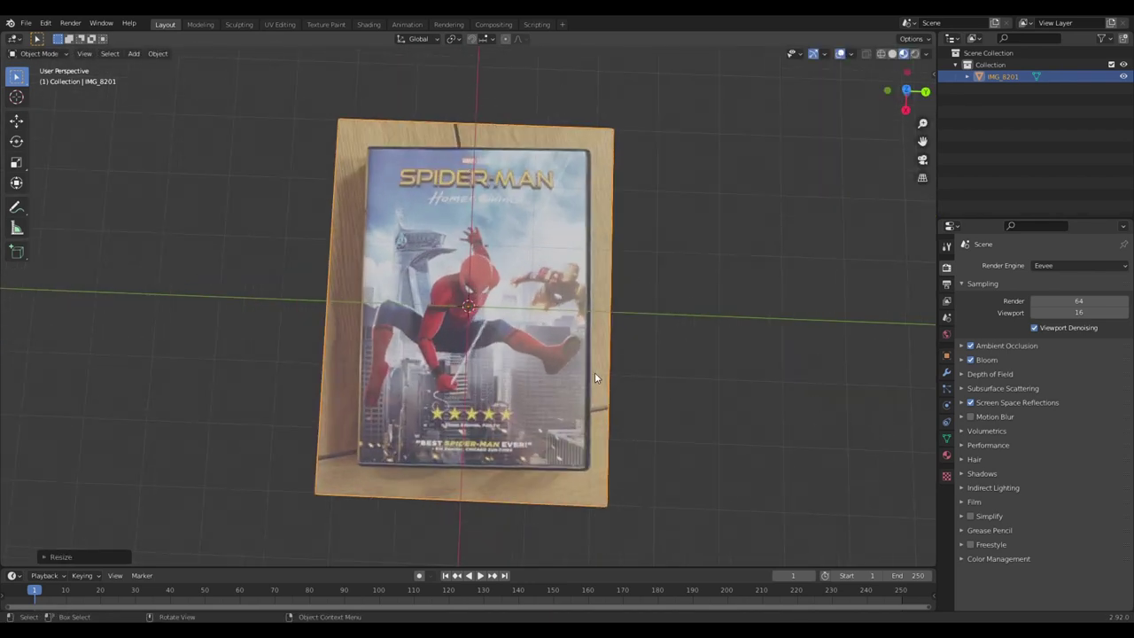
{"action": "middle_click_drag", "start_coordinate": [594, 377], "coordinate": [523, 121]}
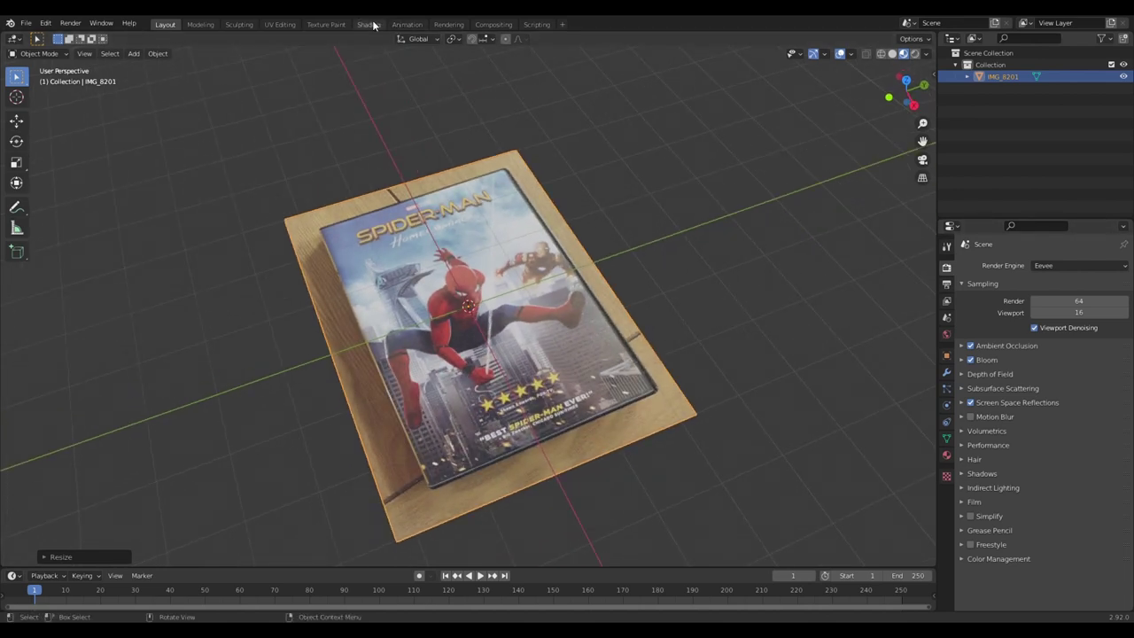
- In the Shading workspace, disconnect the image's Alpha link from the Principled BSDF
{"action": "left_click", "coordinate": [369, 24]}
{"action": "left_click_drag", "start_coordinate": [413, 397], "coordinate": [286, 433]}
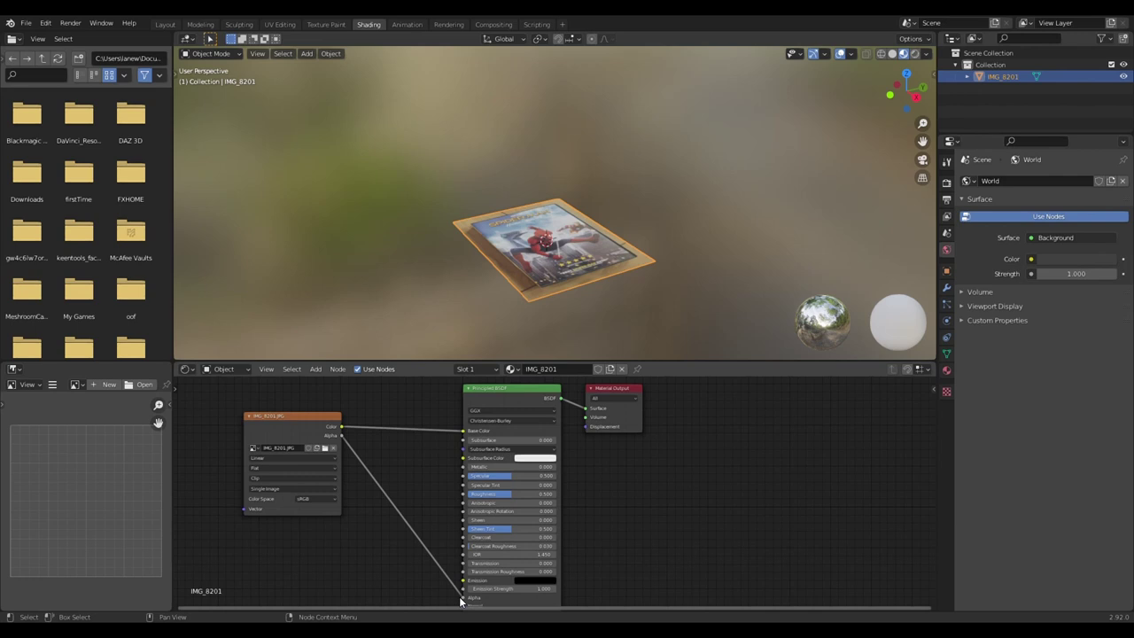
{"action": "left_click_drag", "start_coordinate": [461, 601], "coordinate": [456, 587]}
{"action": "scroll", "coordinate": [714, 234], "scroll_direction": "up", "scroll_amount": 3}
{"action": "mouse_move", "coordinate": [714, 234]}
{"action": "middle_mouse_down"}
{"action": "mouse_move", "coordinate": [702, 271]}
{"action": "mouse_move", "coordinate": [706, 209]}
{"action": "mouse_move", "coordinate": [725, 205]}
{"action": "middle_mouse_up"}
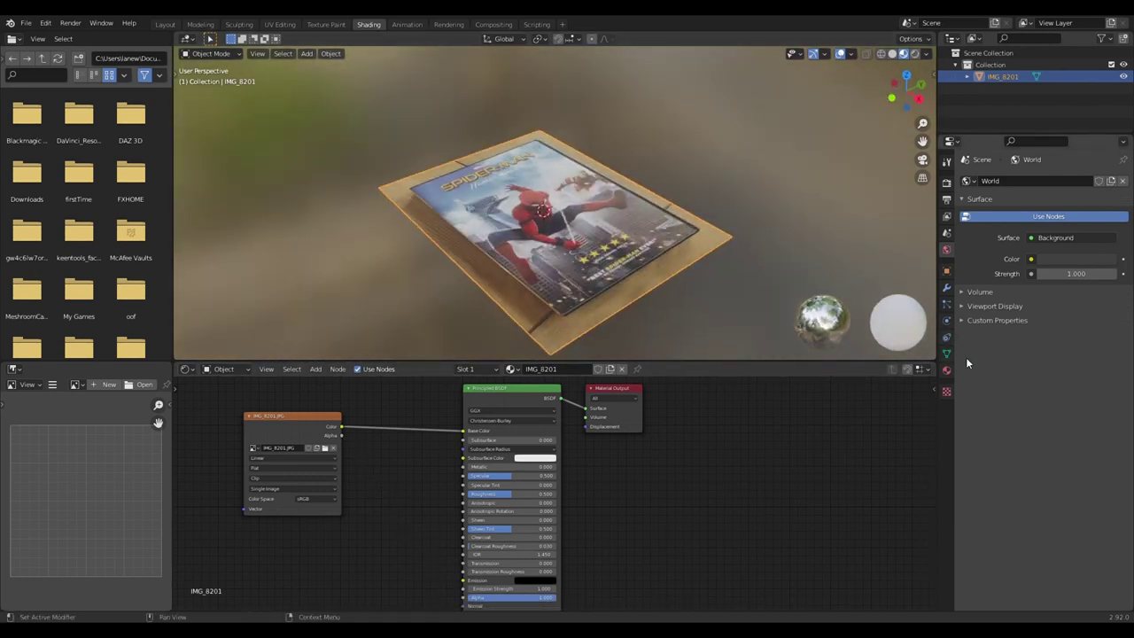
- Set the material's Blend Mode to Opaque in Material Properties settings
{"action": "left_click", "coordinate": [946, 371]}
{"action": "scroll", "coordinate": [992, 443], "scroll_direction": "down", "scroll_amount": 6}
{"action": "scroll", "coordinate": [1018, 514], "scroll_direction": "down", "scroll_amount": 4}
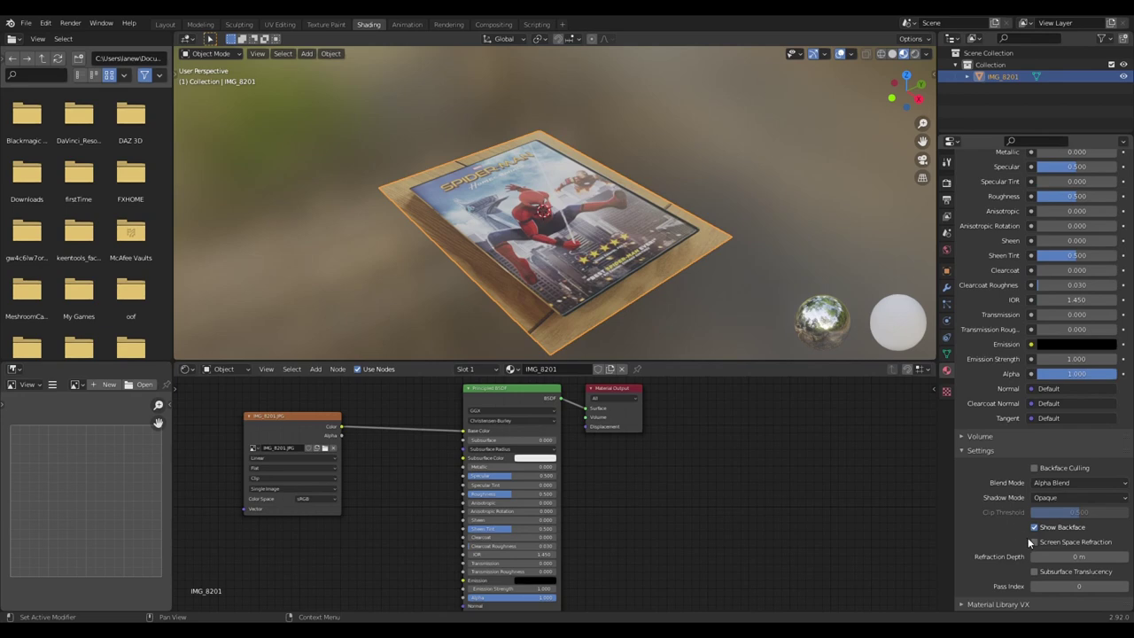
{"action": "left_click", "coordinate": [1064, 481]}
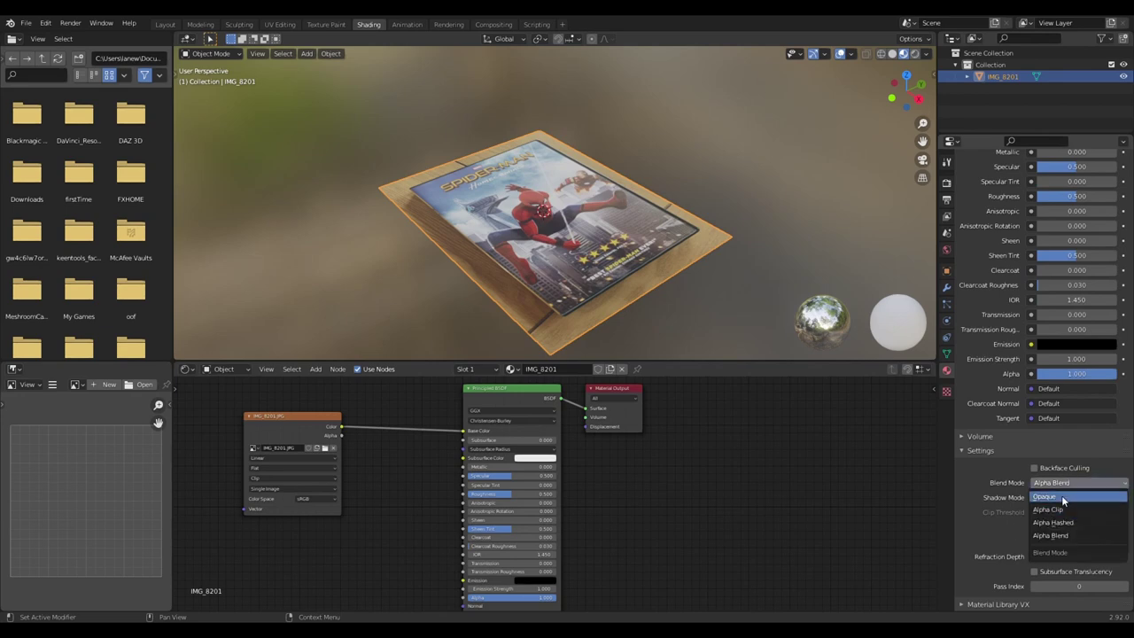
{"action": "left_click", "coordinate": [1061, 496]}
{"action": "mouse_move", "coordinate": [703, 315]}
{"action": "middle_mouse_down"}
{"action": "mouse_move", "coordinate": [628, 312]}
{"action": "mouse_move", "coordinate": [608, 342]}
{"action": "mouse_move", "coordinate": [629, 333]}
{"action": "mouse_move", "coordinate": [574, 287]}
{"action": "mouse_move", "coordinate": [661, 284]}
{"action": "mouse_move", "coordinate": [598, 307]}
{"action": "mouse_move", "coordinate": [656, 323]}
{"action": "middle_mouse_up"}
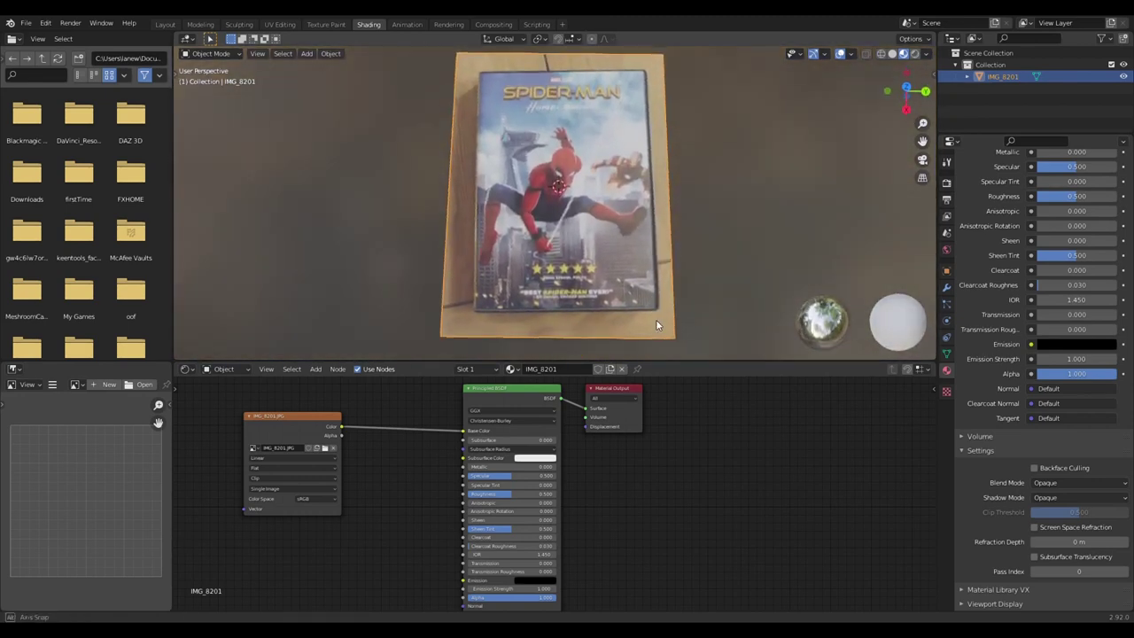
{"action": "scroll", "coordinate": [657, 325], "scroll_direction": "down", "scroll_amount": 3}
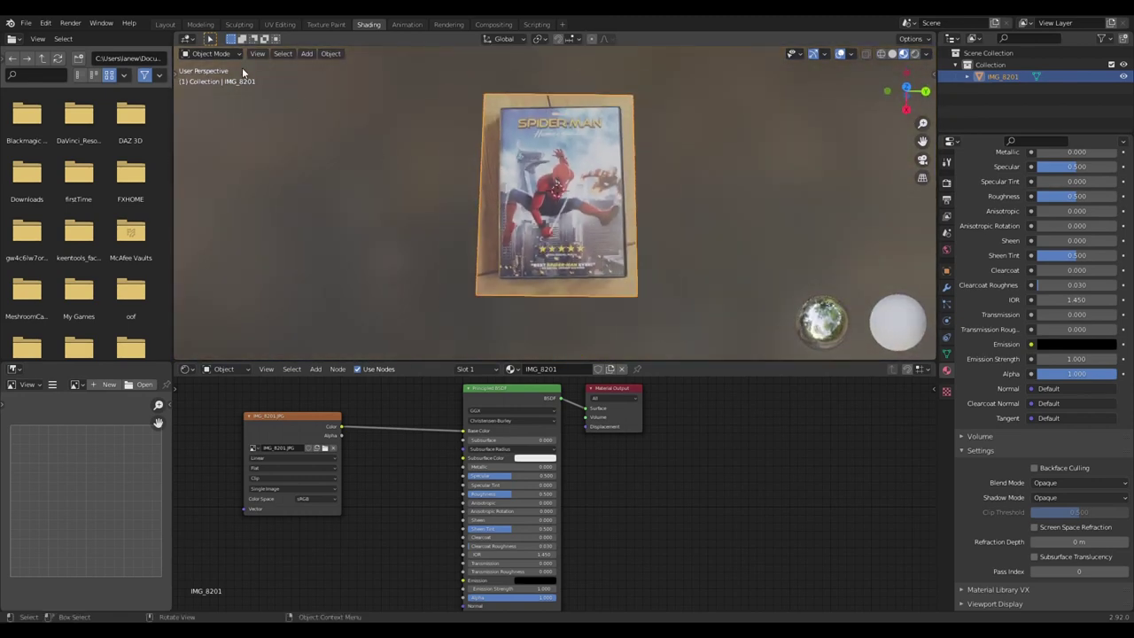
- Open UV Editing with Material Preview, viewing the plane from above
{"action": "left_click", "coordinate": [279, 25]}
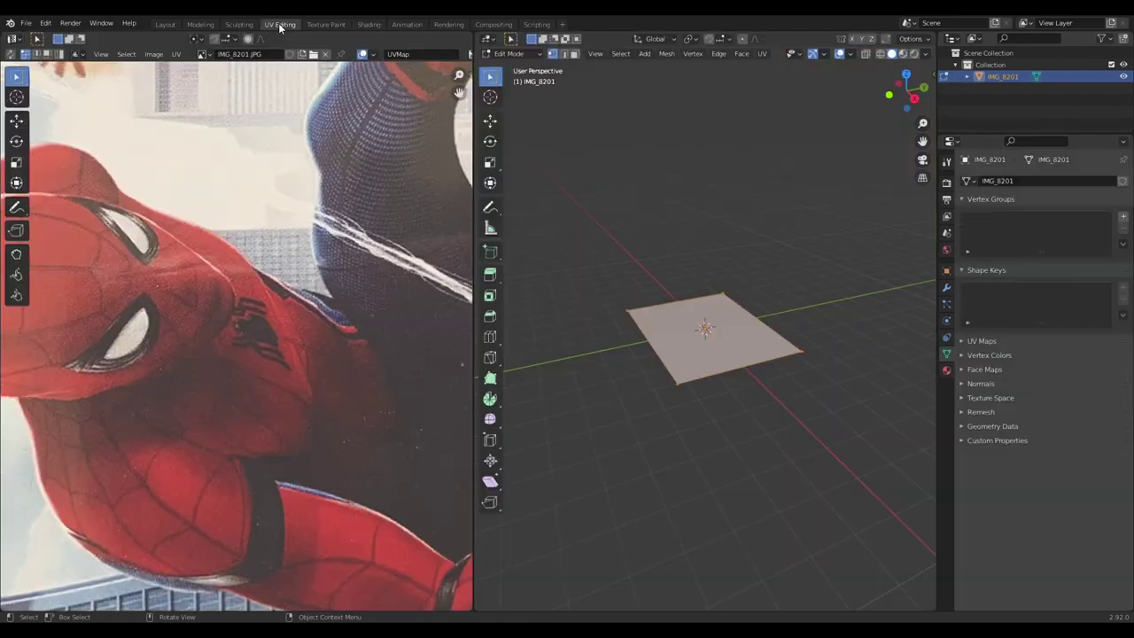
{"action": "left_click", "coordinate": [902, 56]}
{"action": "left_click_drag", "start_coordinate": [906, 88], "coordinate": [227, 245]}
{"action": "scroll", "coordinate": [227, 245], "scroll_direction": "down", "scroll_amount": 3}
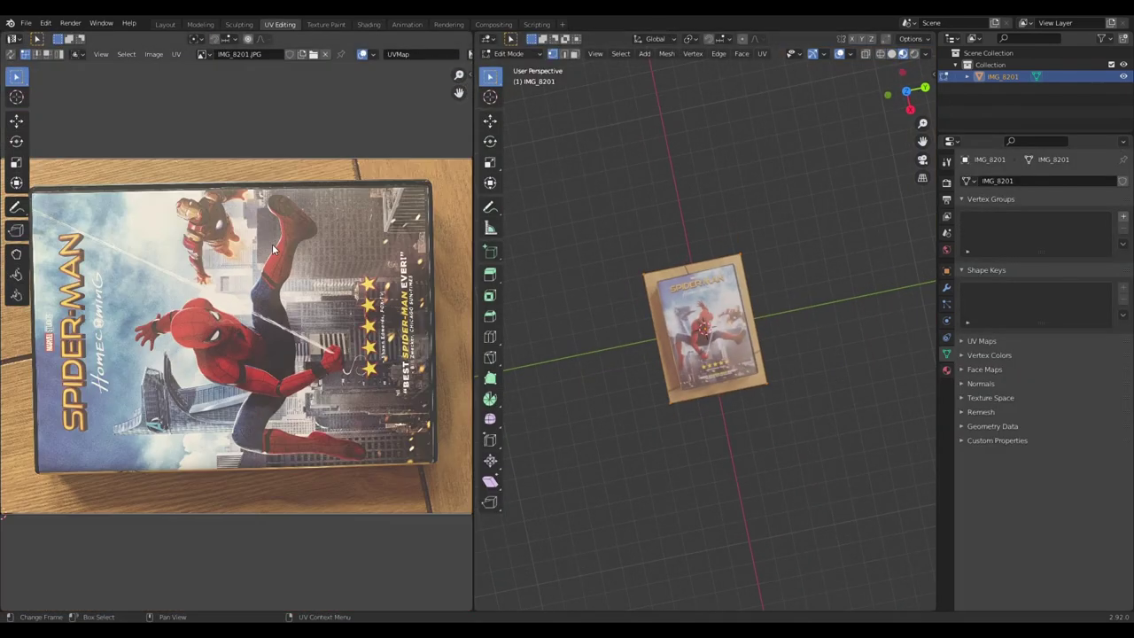
{"action": "scroll", "coordinate": [272, 244], "scroll_direction": "down", "scroll_amount": 2}
{"action": "scroll", "coordinate": [300, 251], "scroll_direction": "up", "scroll_amount": 1}
- Shrink, move and rotate the UV outline toward the DVD cover in the photo
{"action": "key", "text": "s"}
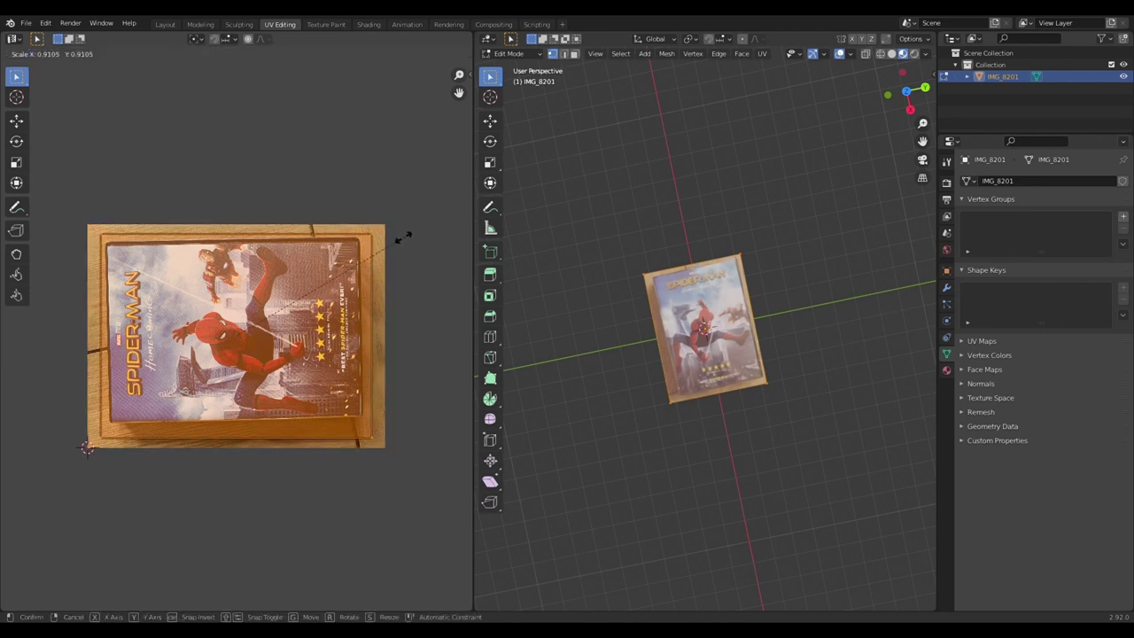
{"action": "left_click", "coordinate": [395, 239]}
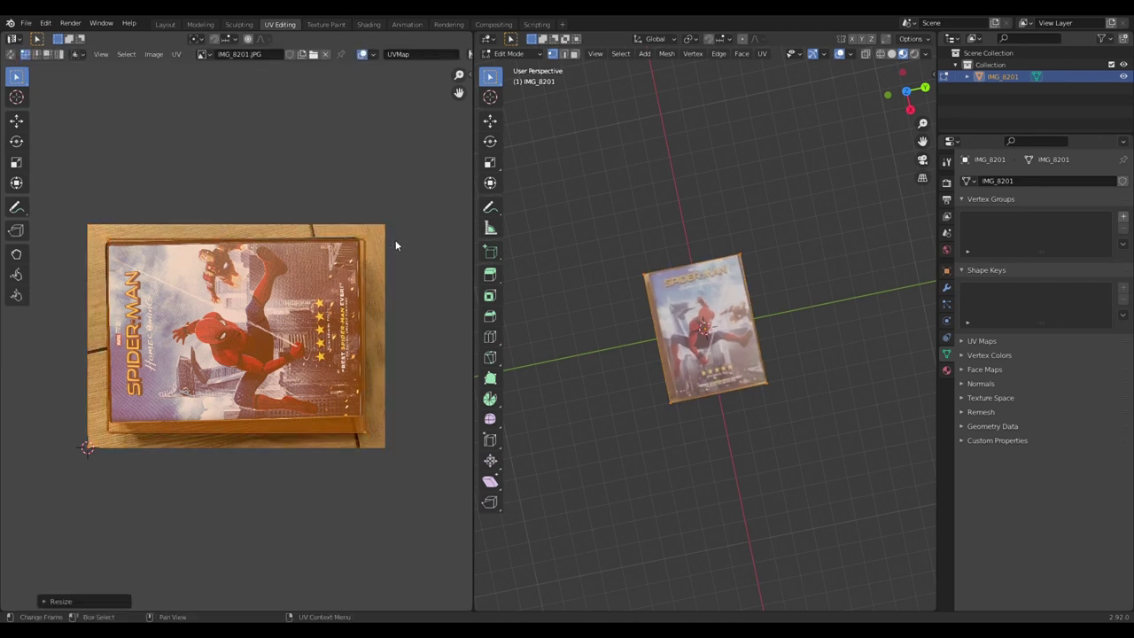
{"action": "key", "text": "r"}
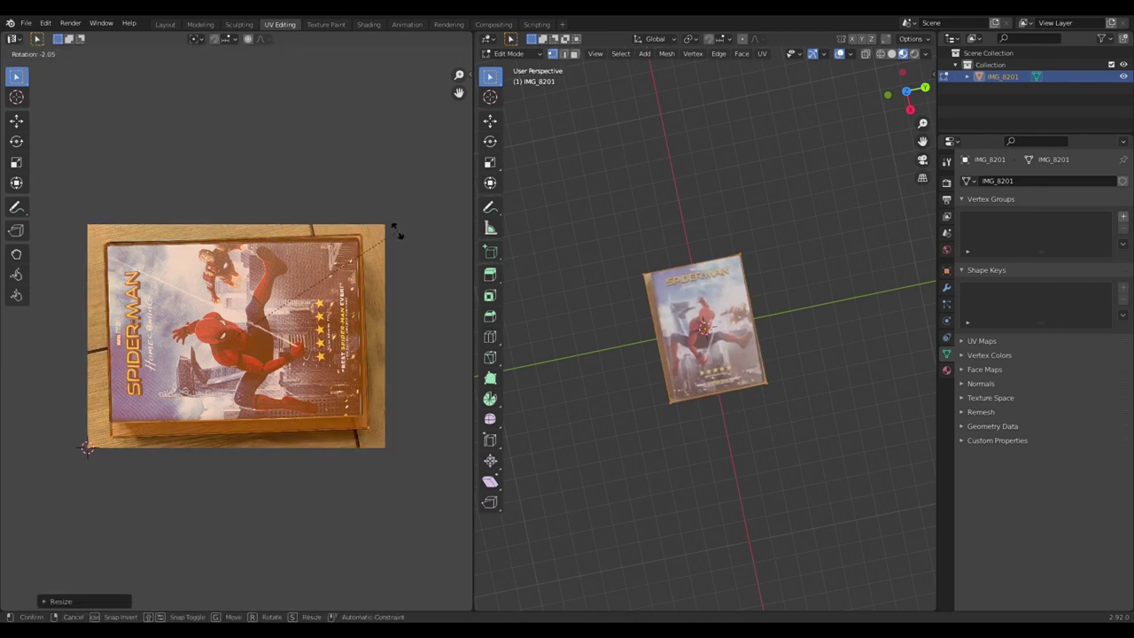
{"action": "right_click", "coordinate": [391, 238]}
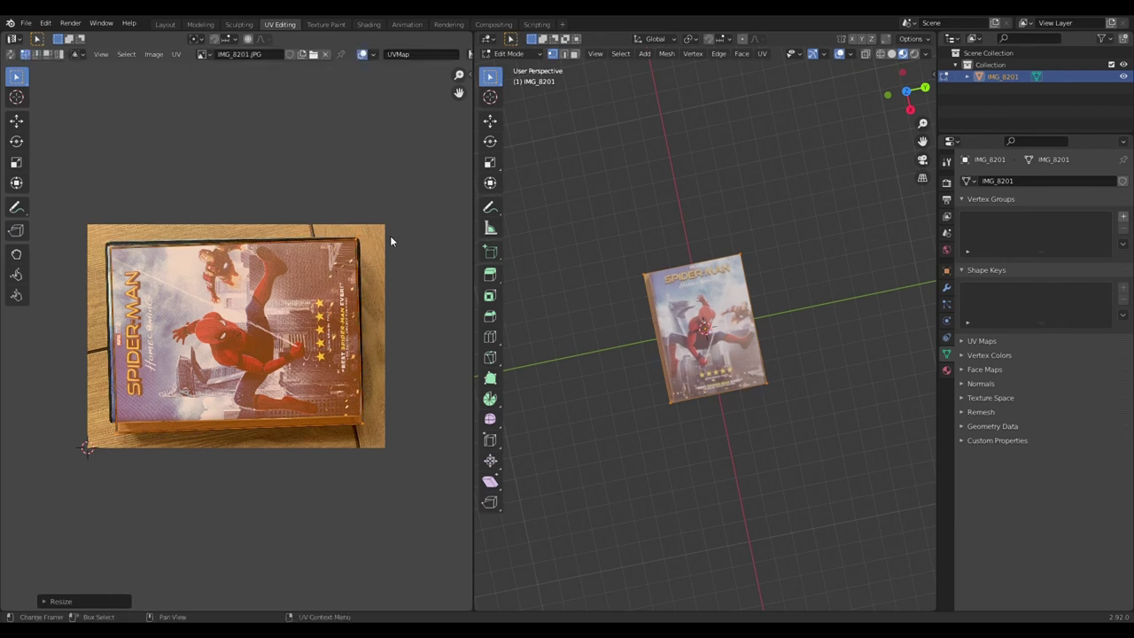
{"action": "key", "text": "s"}
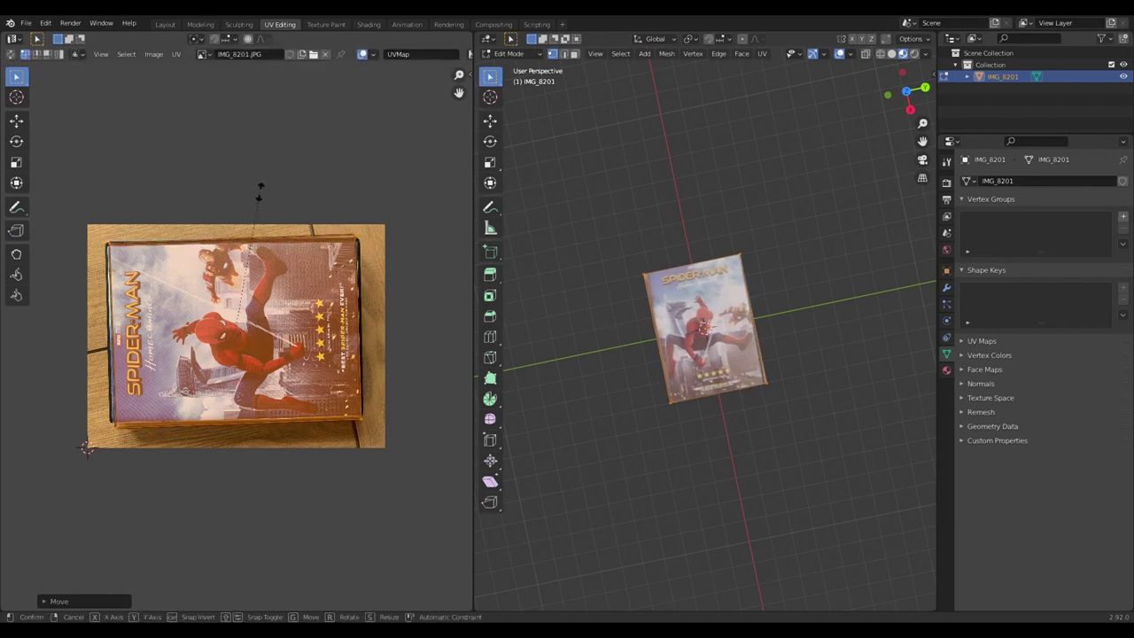
{"action": "left_click", "coordinate": [260, 198]}
{"action": "key", "text": "g"}
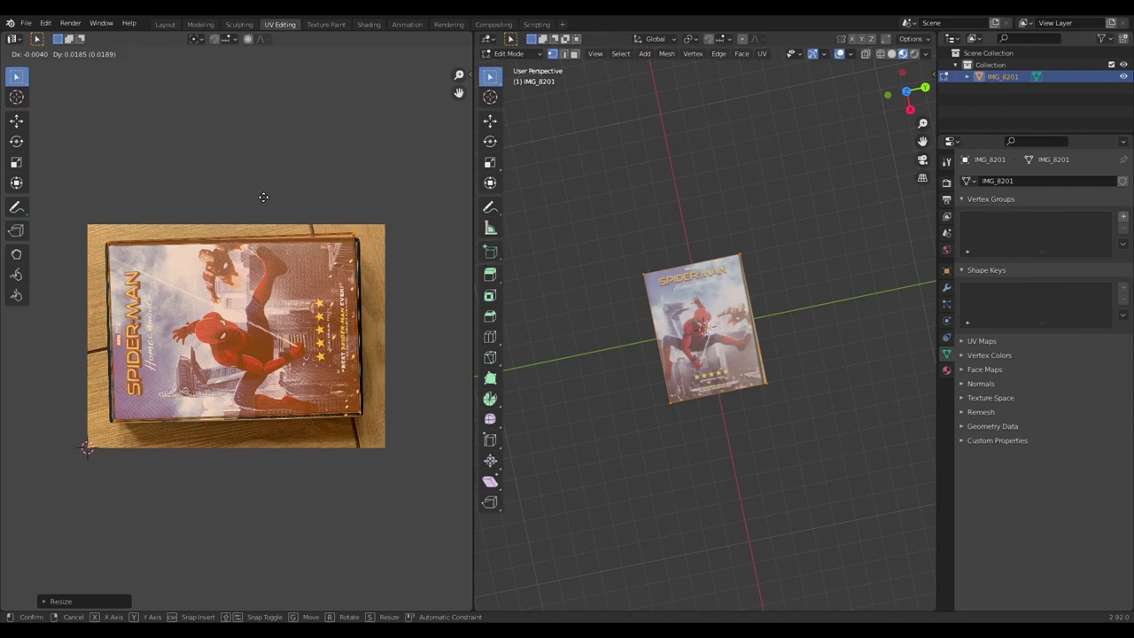
{"action": "left_click", "coordinate": [266, 197]}
{"action": "key", "text": "r"}
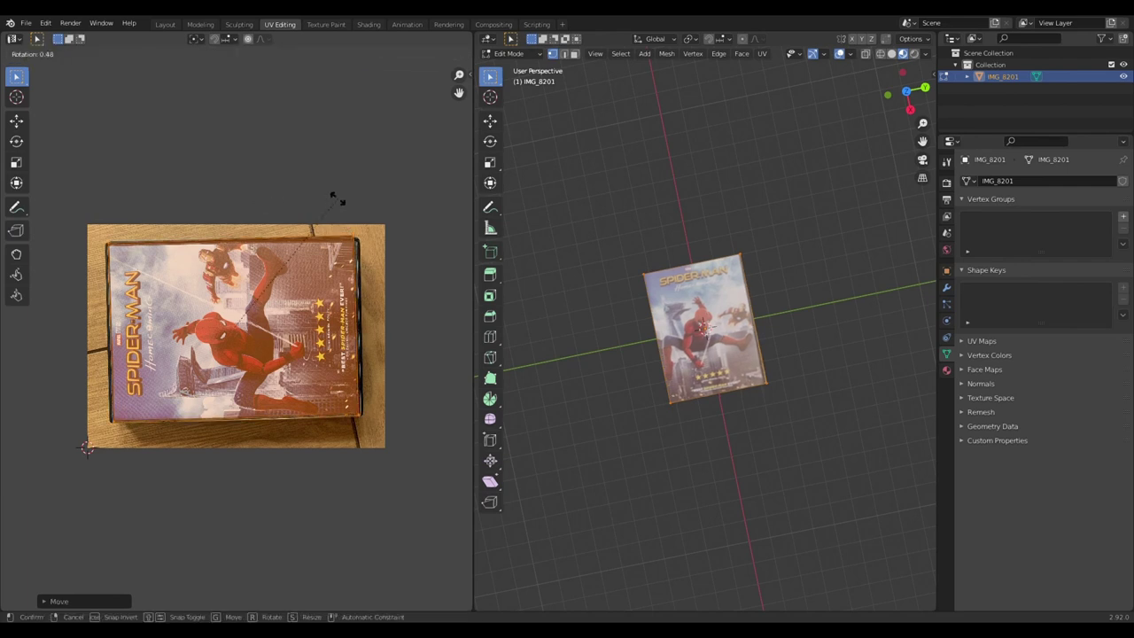
{"action": "left_click", "coordinate": [337, 198]}
- Stretch, shift and resize the UVs to fit the cover exactly, then return to Object Mode
{"action": "key", "text": "g"}
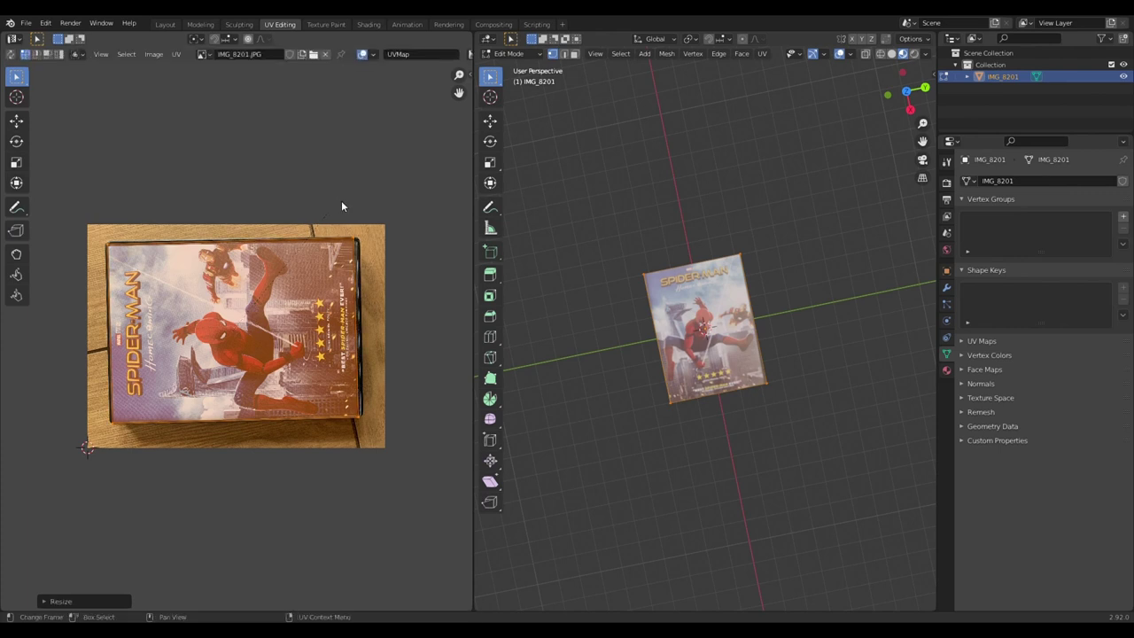
{"action": "left_click", "coordinate": [341, 200]}
{"action": "key", "text": "s"}
{"action": "key", "text": "x"}
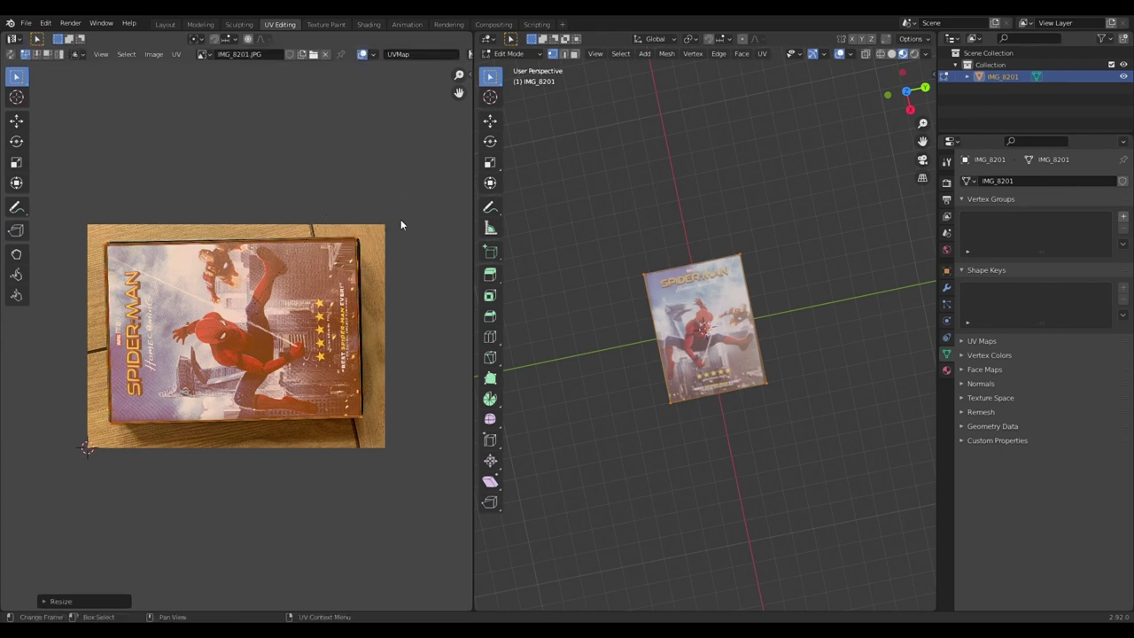
{"action": "left_click", "coordinate": [400, 219]}
{"action": "key", "text": "g"}
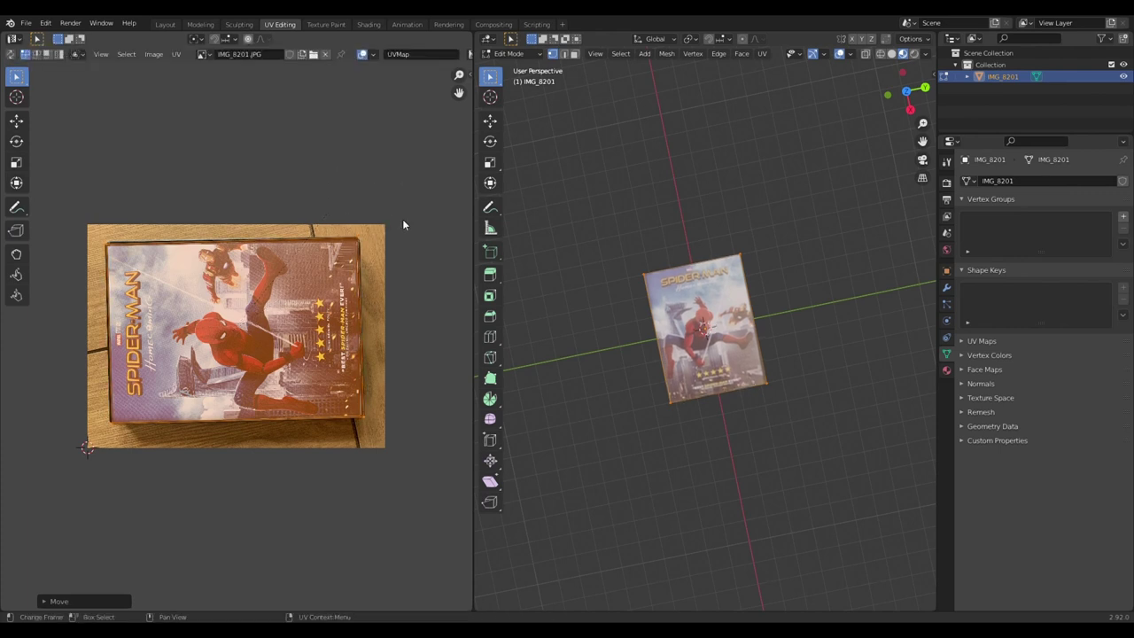
{"action": "left_click", "coordinate": [402, 219]}
{"action": "key", "text": "s"}
{"action": "left_click", "coordinate": [400, 218]}
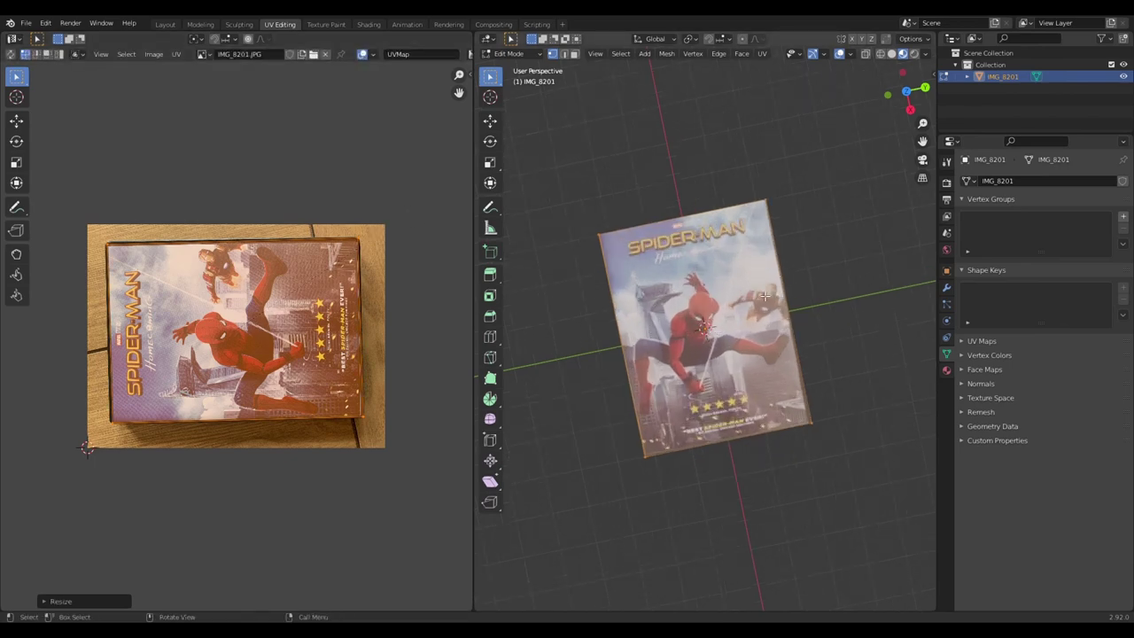
{"action": "key", "text": "Tab"}
{"action": "mouse_move", "coordinate": [759, 291]}
{"action": "middle_mouse_down"}
{"action": "mouse_move", "coordinate": [797, 265]}
{"action": "mouse_move", "coordinate": [842, 280]}
{"action": "middle_mouse_up"}
{"action": "scroll", "coordinate": [820, 244], "scroll_direction": "up", "scroll_amount": 3}
- In Layout, bevel the plane's four corner vertices with 4 segments
{"action": "left_click", "coordinate": [165, 24]}
{"action": "key", "text": "ctrl+shift+b"}
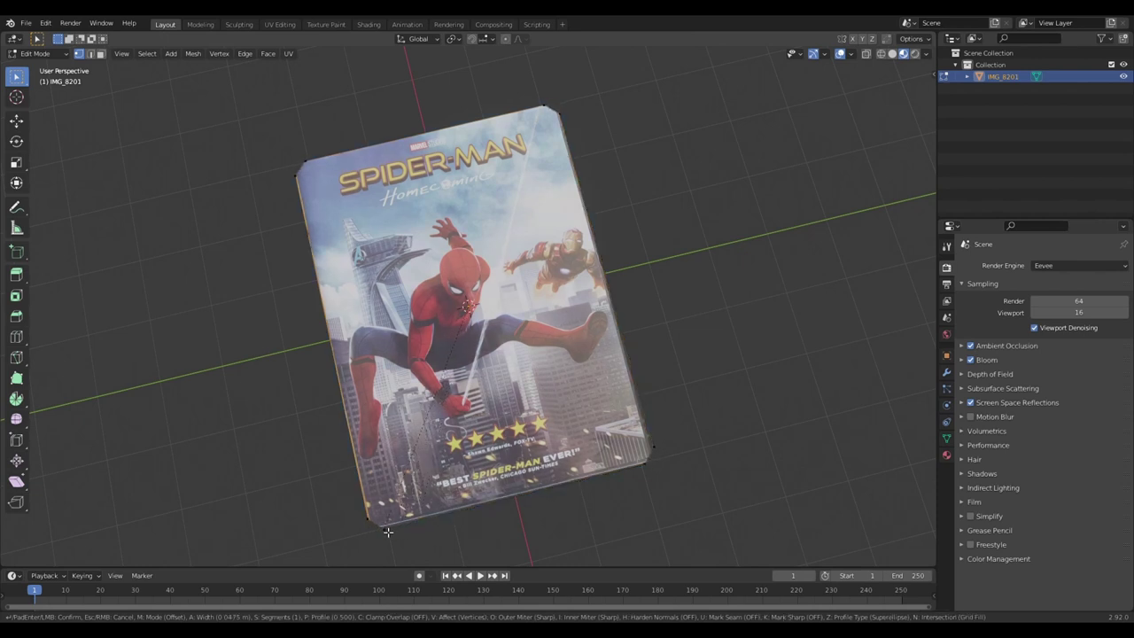
{"action": "left_click", "coordinate": [386, 529]}
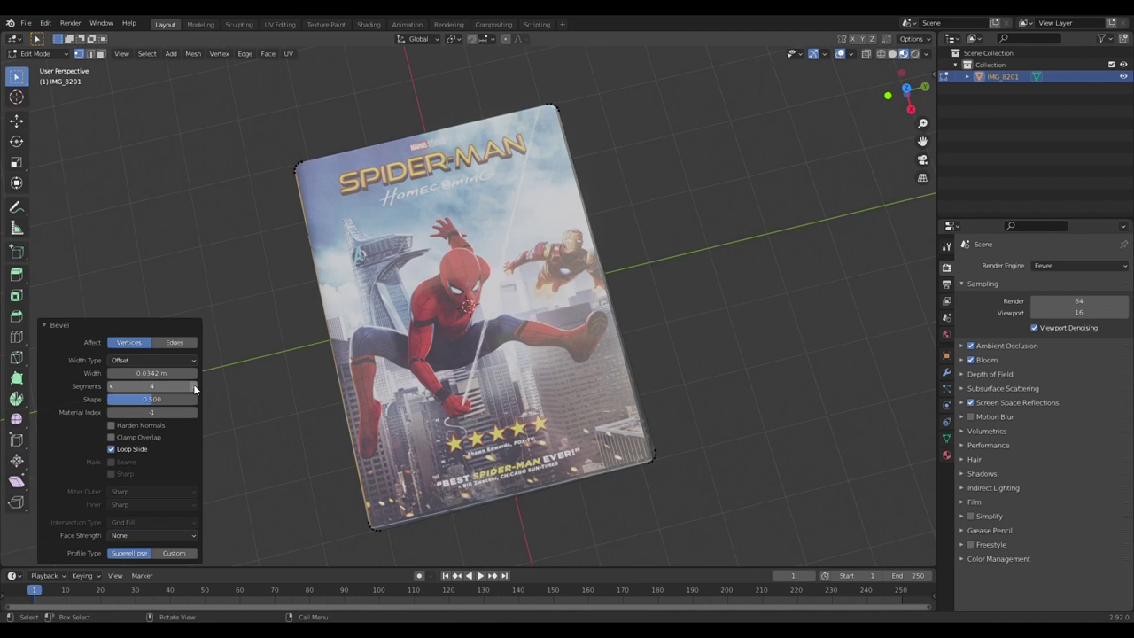
{"action": "key", "text": "Tab"}
{"action": "left_click", "coordinate": [695, 277]}
{"action": "mouse_move", "coordinate": [695, 276]}
{"action": "middle_mouse_down"}
{"action": "mouse_move", "coordinate": [673, 246]}
{"action": "mouse_move", "coordinate": [594, 281]}
{"action": "middle_mouse_up"}
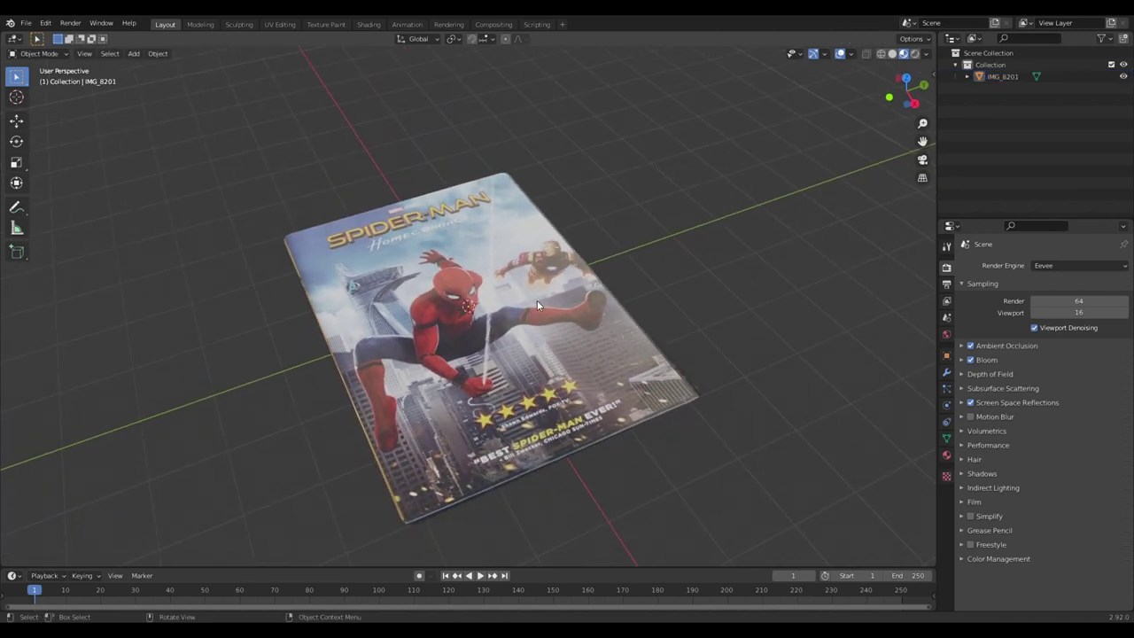
{"action": "mouse_move", "coordinate": [584, 269]}
{"action": "middle_mouse_down"}
{"action": "mouse_move", "coordinate": [509, 296]}
{"action": "mouse_move", "coordinate": [571, 270]}
{"action": "mouse_move", "coordinate": [551, 296]}
{"action": "middle_mouse_up"}
- Extrude the cover plane's face in Edit Mode to give the case thickness
{"action": "left_click", "coordinate": [570, 272]}
{"action": "key", "text": "Tab"}
{"action": "key", "text": "e"}
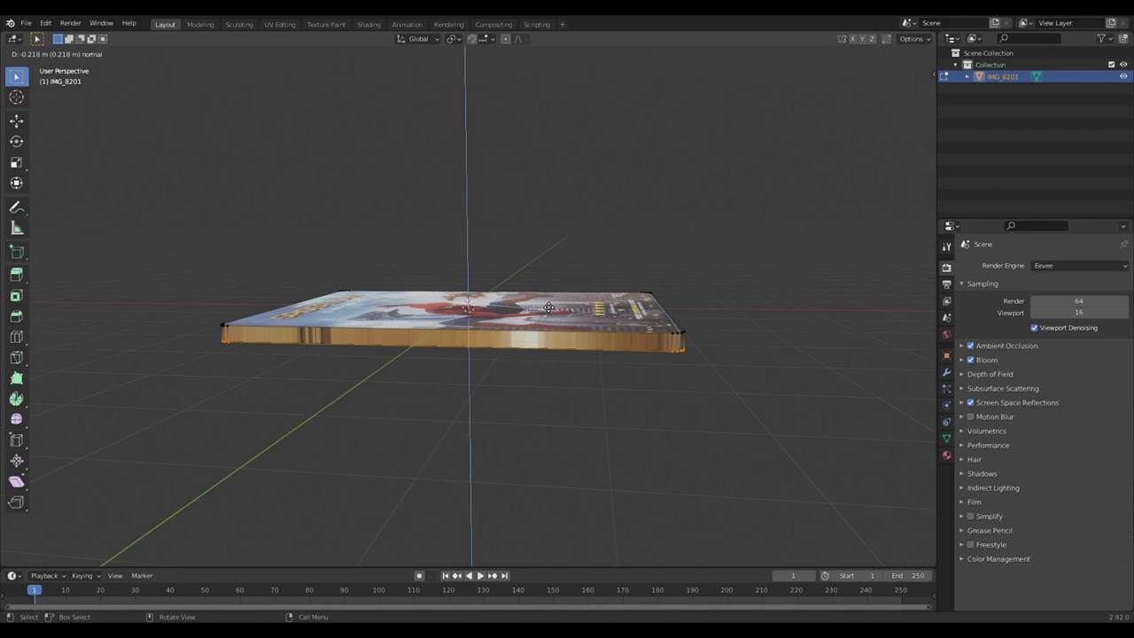
{"action": "left_click", "coordinate": [547, 312]}
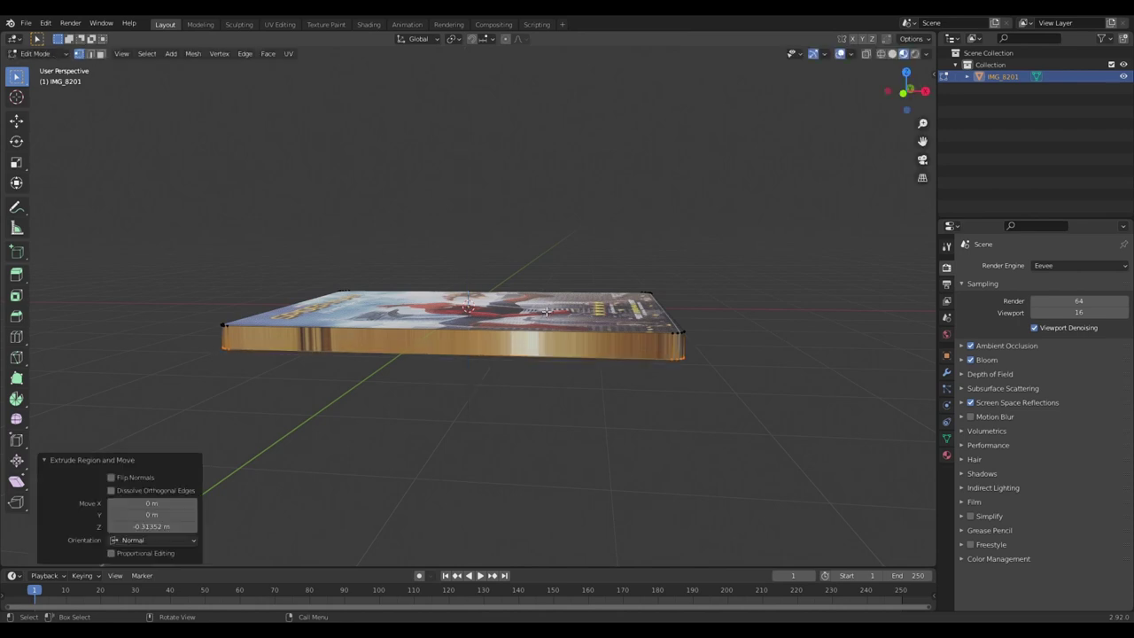
{"action": "middle_click_drag", "start_coordinate": [548, 312], "coordinate": [442, 307]}
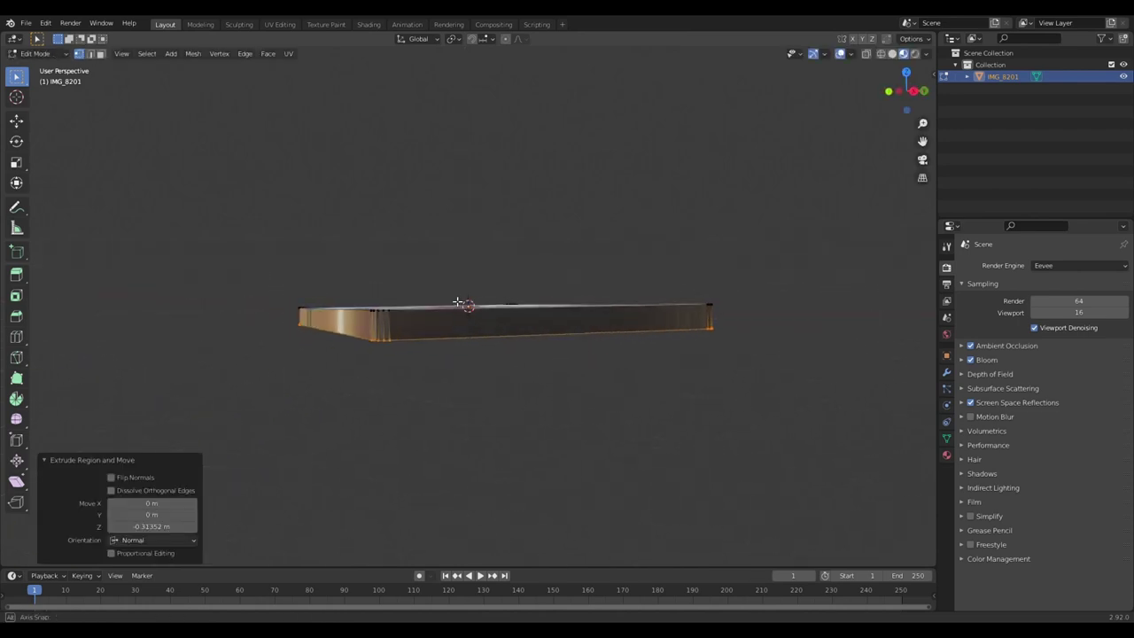
- Raise the extruded top faces slightly along Z with the Move tool
{"action": "left_click", "coordinate": [16, 120]}
{"action": "mouse_move", "coordinate": [370, 252]}
{"action": "middle_mouse_down"}
{"action": "mouse_move", "coordinate": [410, 245]}
{"action": "mouse_move", "coordinate": [468, 259]}
{"action": "middle_mouse_up"}
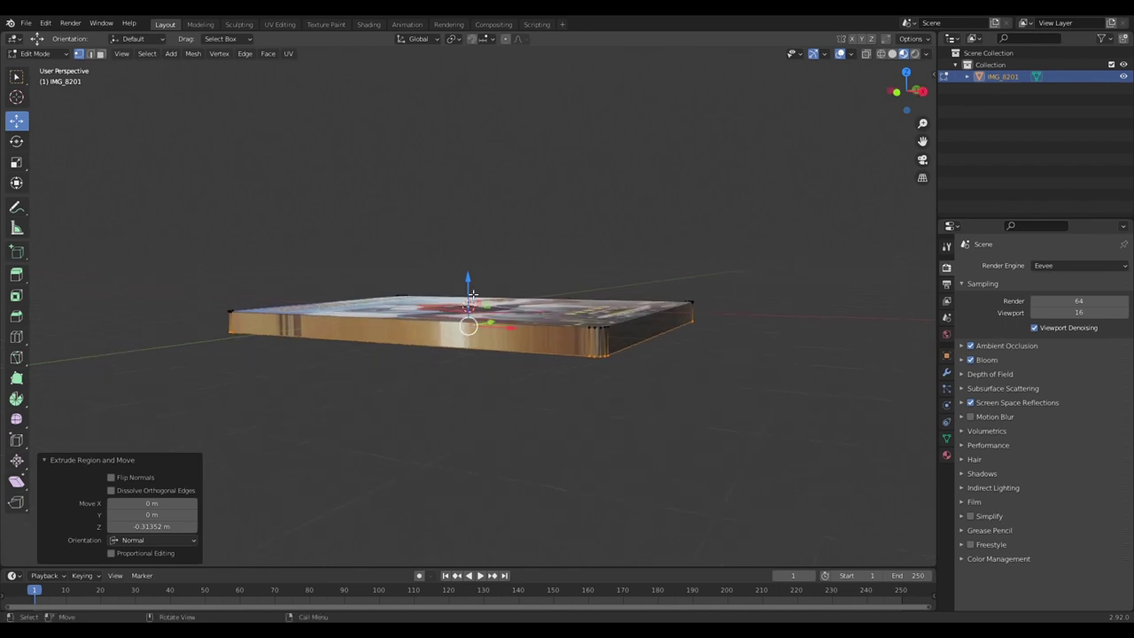
{"action": "left_click_drag", "start_coordinate": [474, 288], "coordinate": [476, 281]}
{"action": "key", "text": "KP_1"}
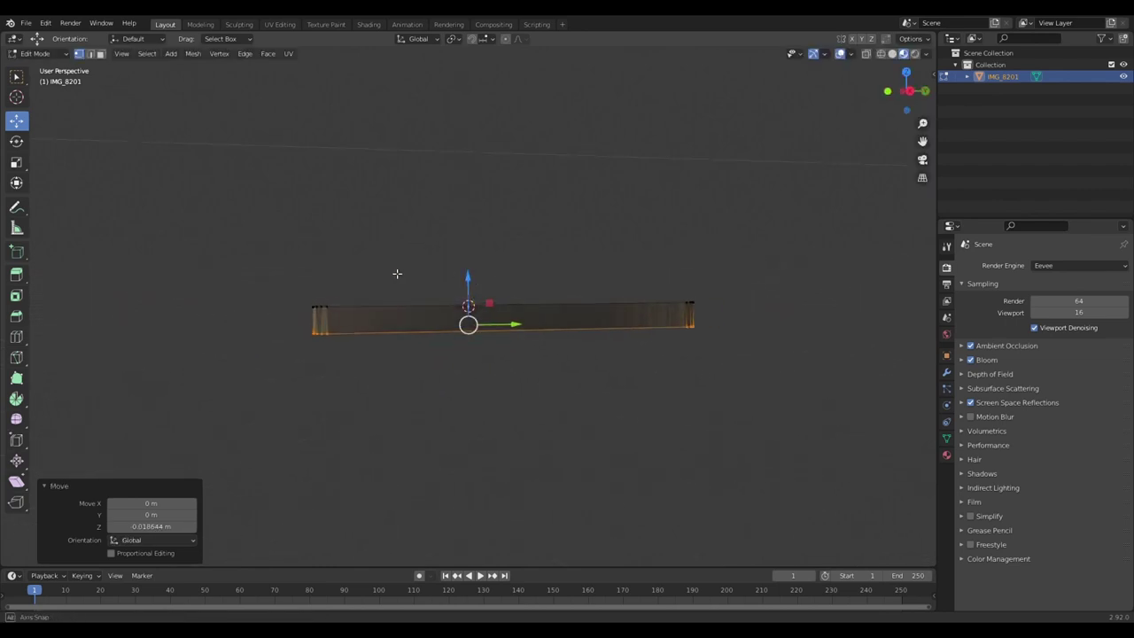
- Widen the cover UVs along X and nudge them so the artwork matches the case
{"action": "key", "text": "s"}
{"action": "key", "text": "x"}
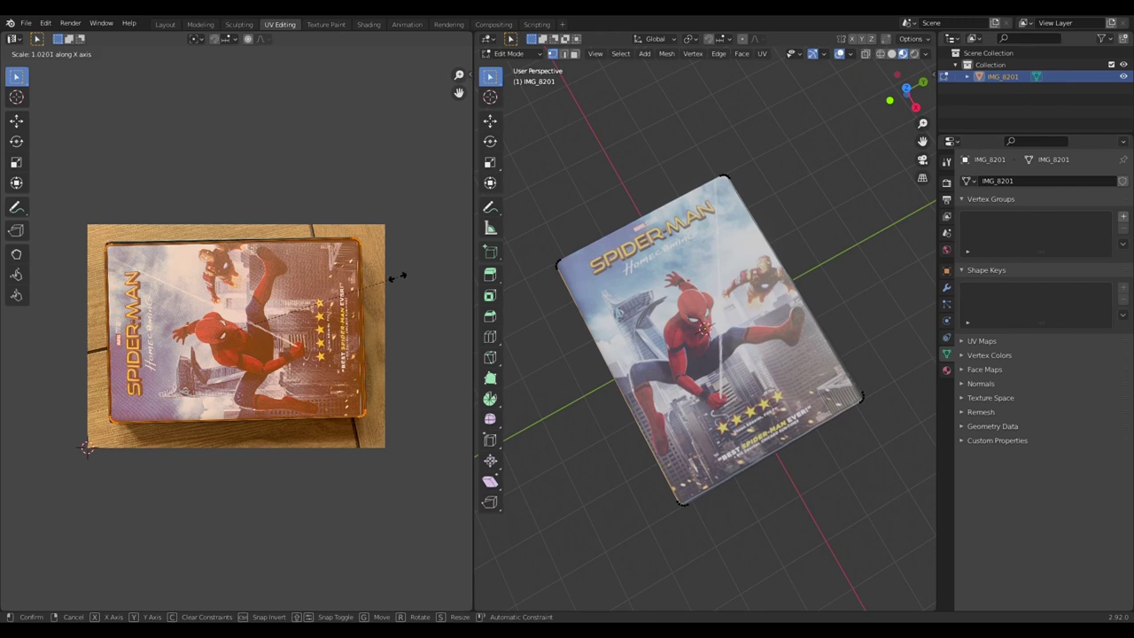
{"action": "left_click", "coordinate": [398, 280]}
{"action": "key", "text": "g"}
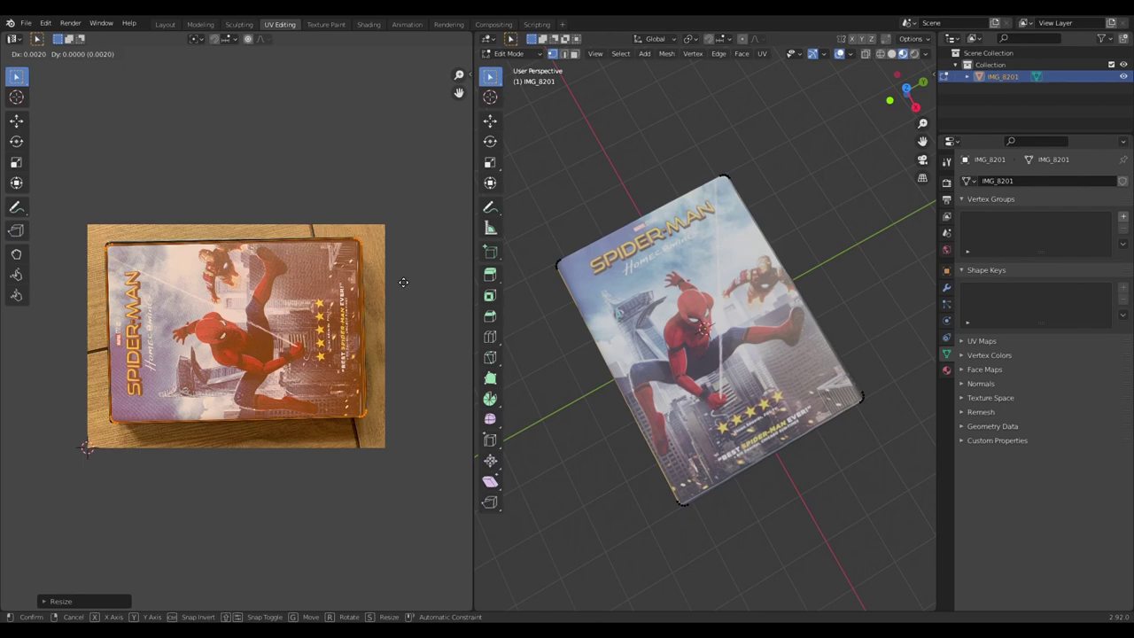
{"action": "left_click", "coordinate": [401, 281]}
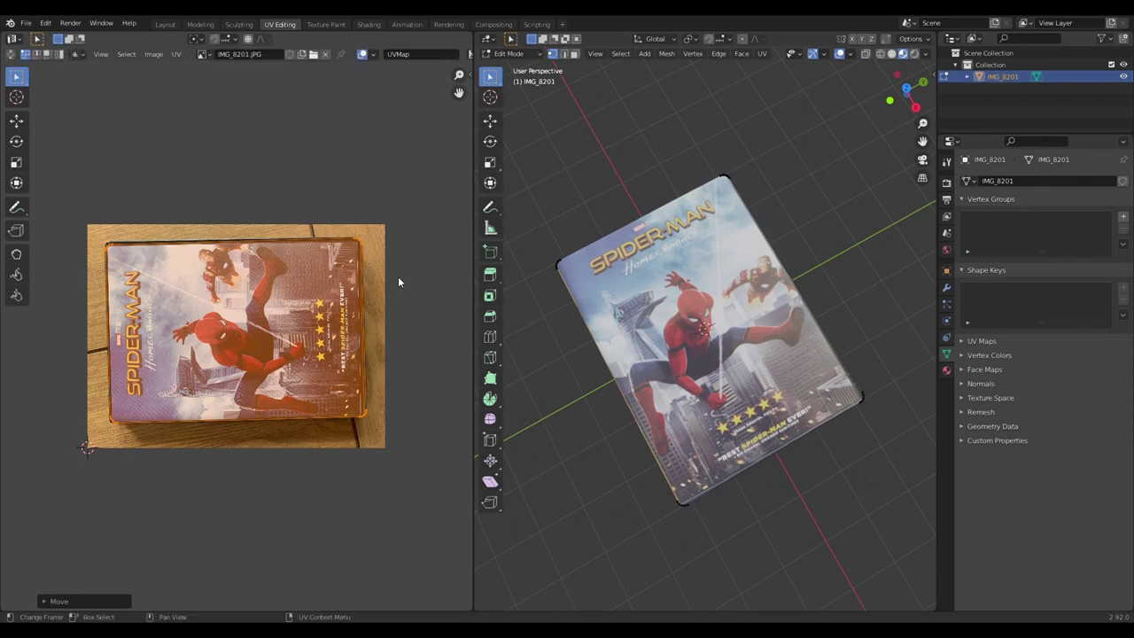
- In the Layout workspace, deselect all and select the case's side faces
{"action": "left_click", "coordinate": [158, 24]}
{"action": "mouse_move", "coordinate": [506, 356]}
{"action": "middle_mouse_down"}
{"action": "mouse_move", "coordinate": [474, 358]}
{"action": "mouse_move", "coordinate": [382, 326]}
{"action": "middle_mouse_up"}
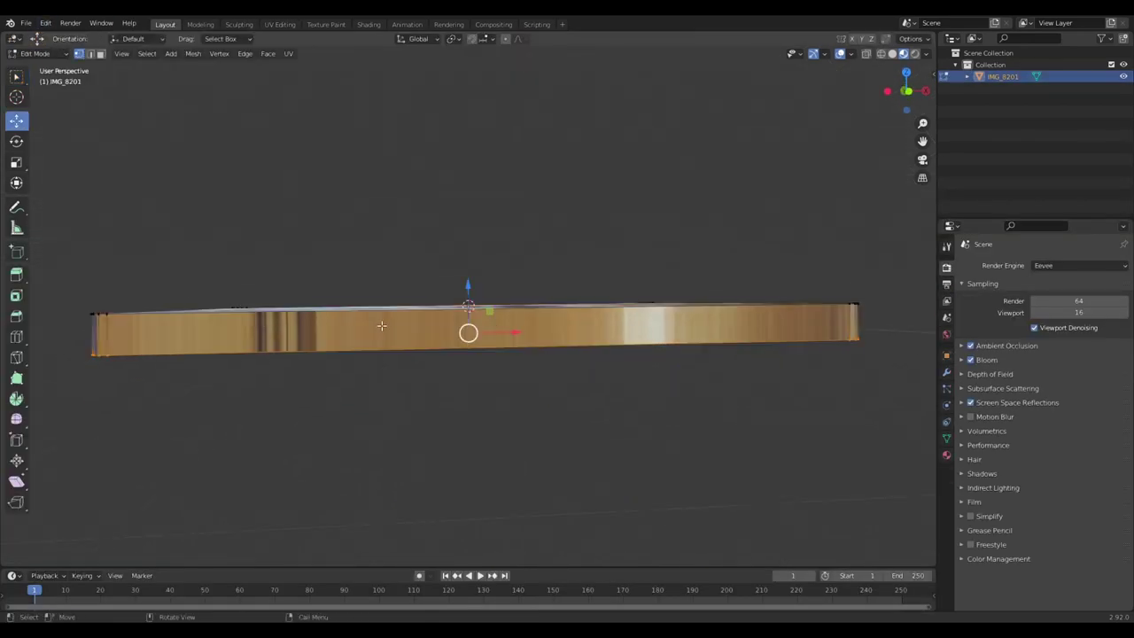
{"action": "middle_click_drag", "start_coordinate": [168, 334], "coordinate": [228, 337]}
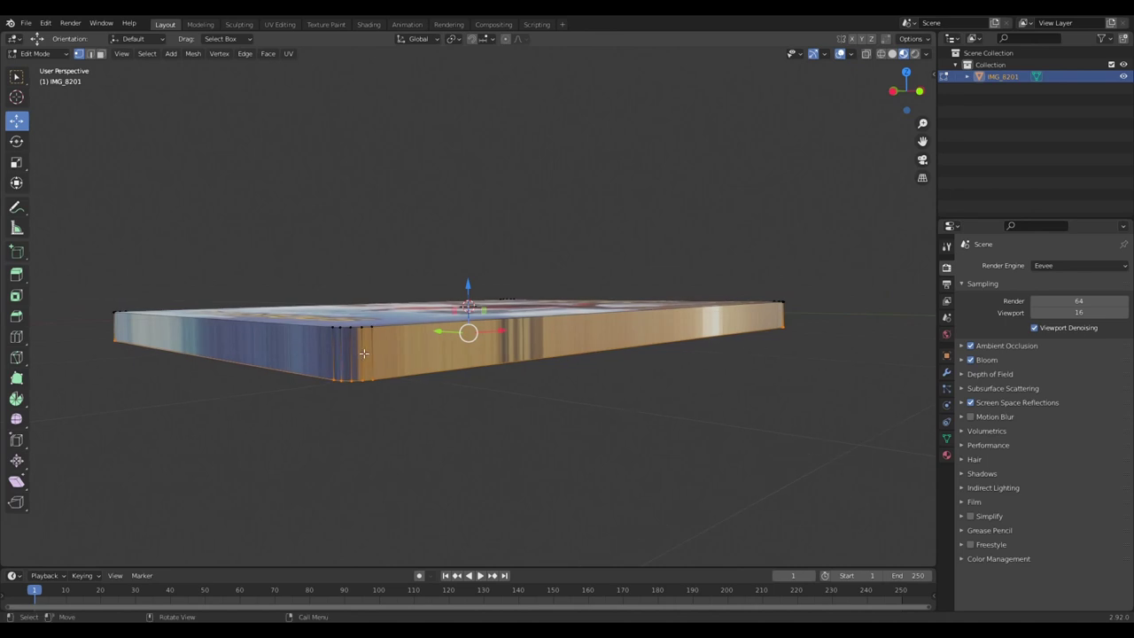
{"action": "key", "text": "alt+a"}
{"action": "middle_click_drag", "start_coordinate": [460, 348], "coordinate": [498, 353]}
{"action": "left_click", "coordinate": [662, 366], "text": "ctrl"}
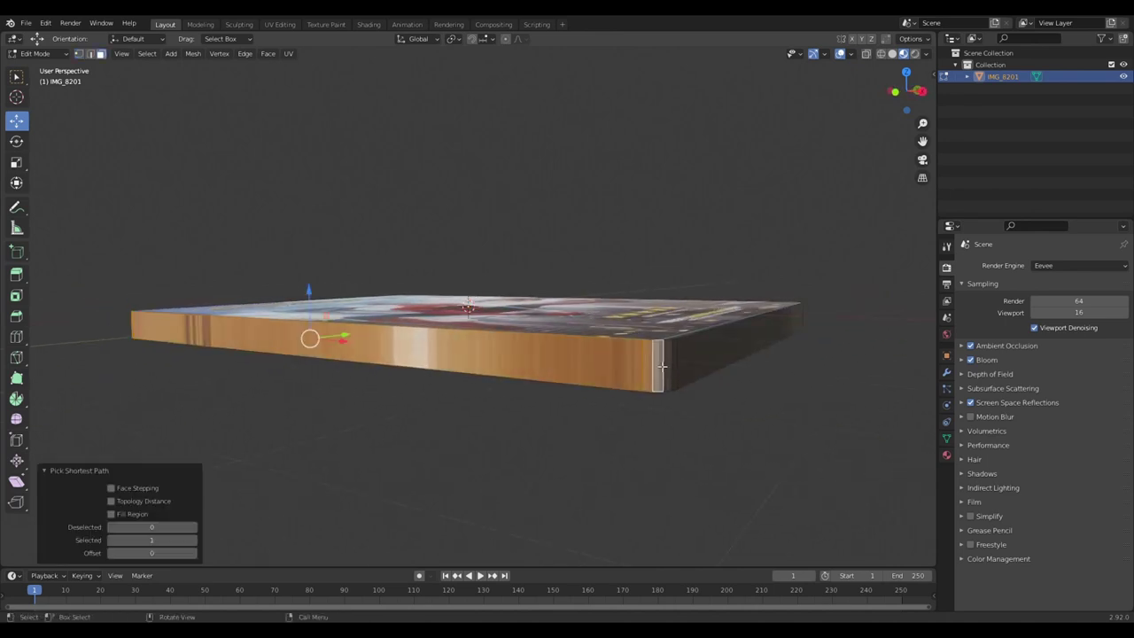
{"action": "middle_click_drag", "start_coordinate": [658, 367], "coordinate": [777, 363]}
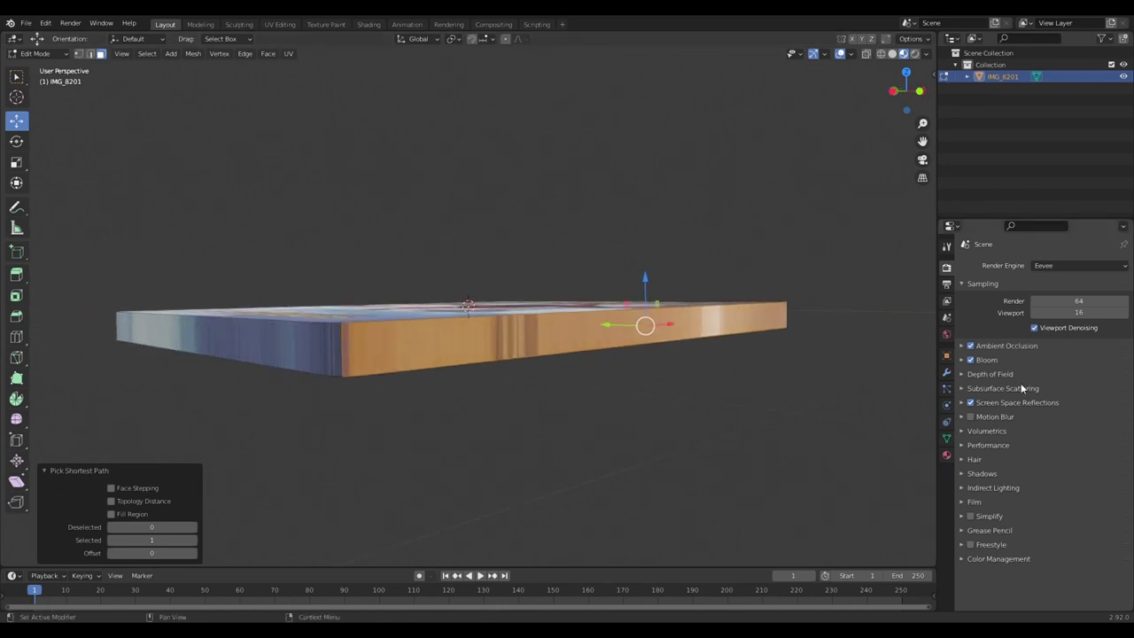
- Add a new material slot, create Material.001 and assign it to the side faces
{"action": "left_click", "coordinate": [946, 454]}
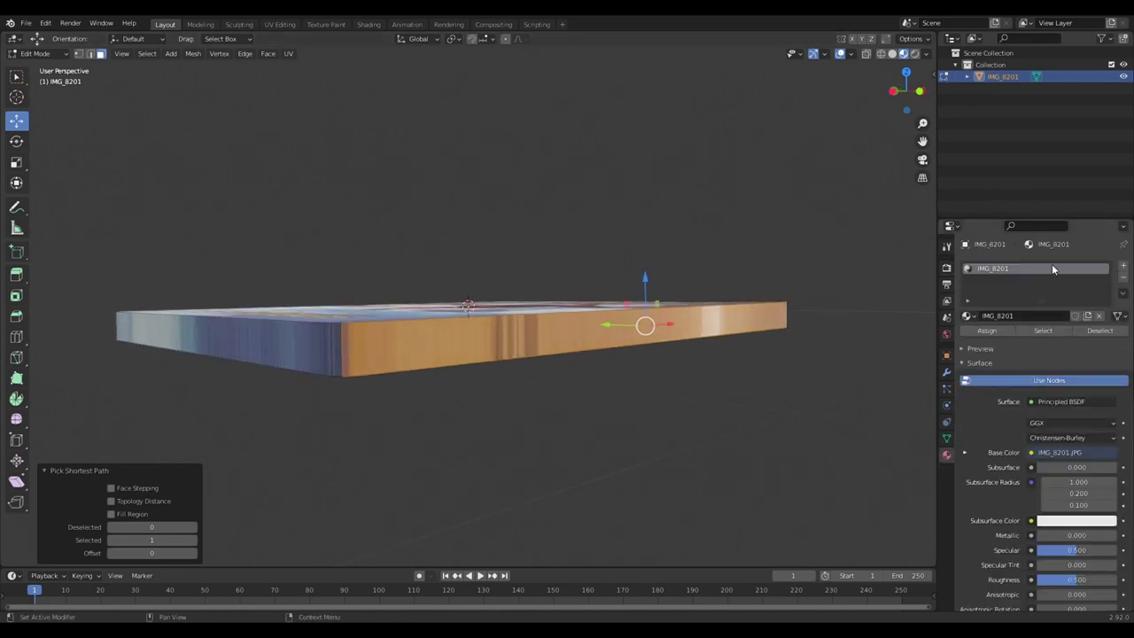
{"action": "left_click", "coordinate": [1126, 268]}
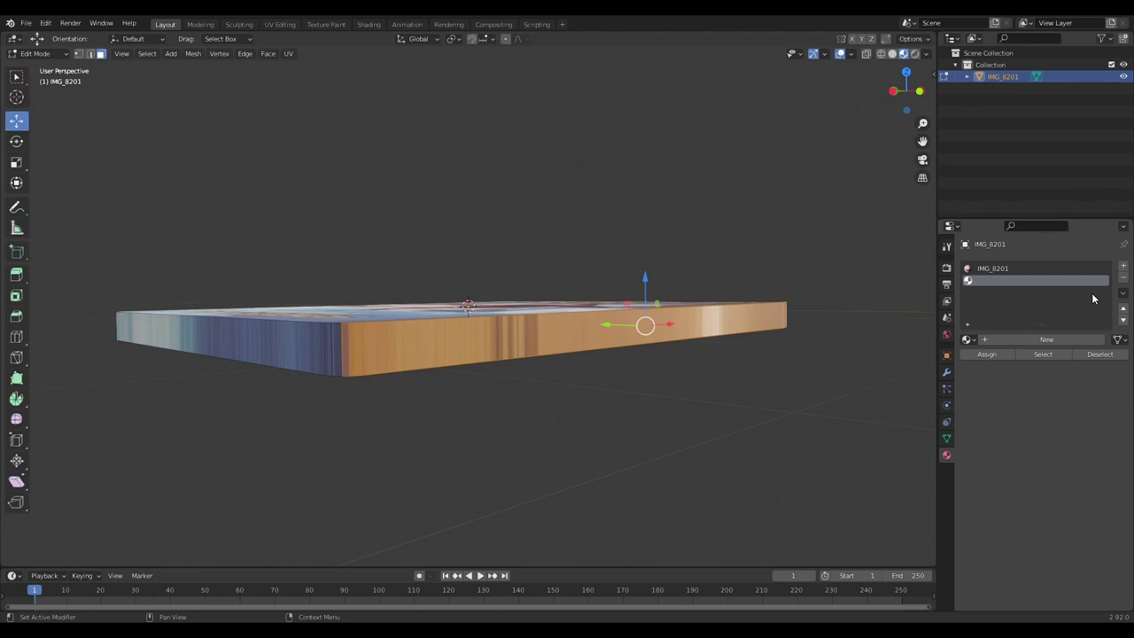
{"action": "left_click", "coordinate": [1043, 340]}
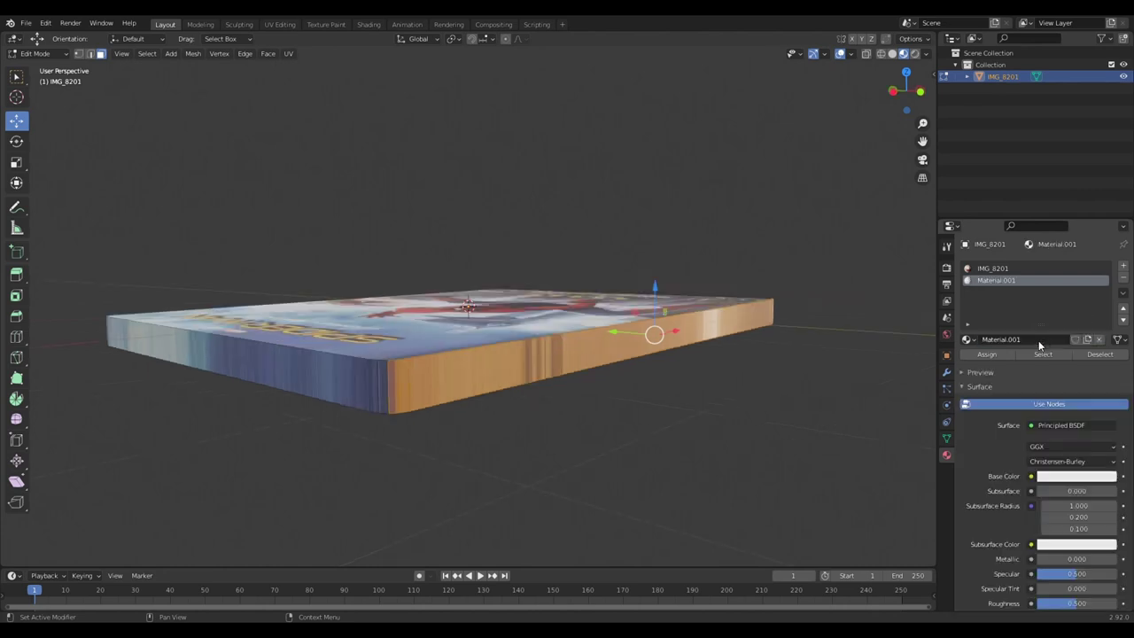
{"action": "middle_click_drag", "start_coordinate": [461, 266], "coordinate": [496, 177]}
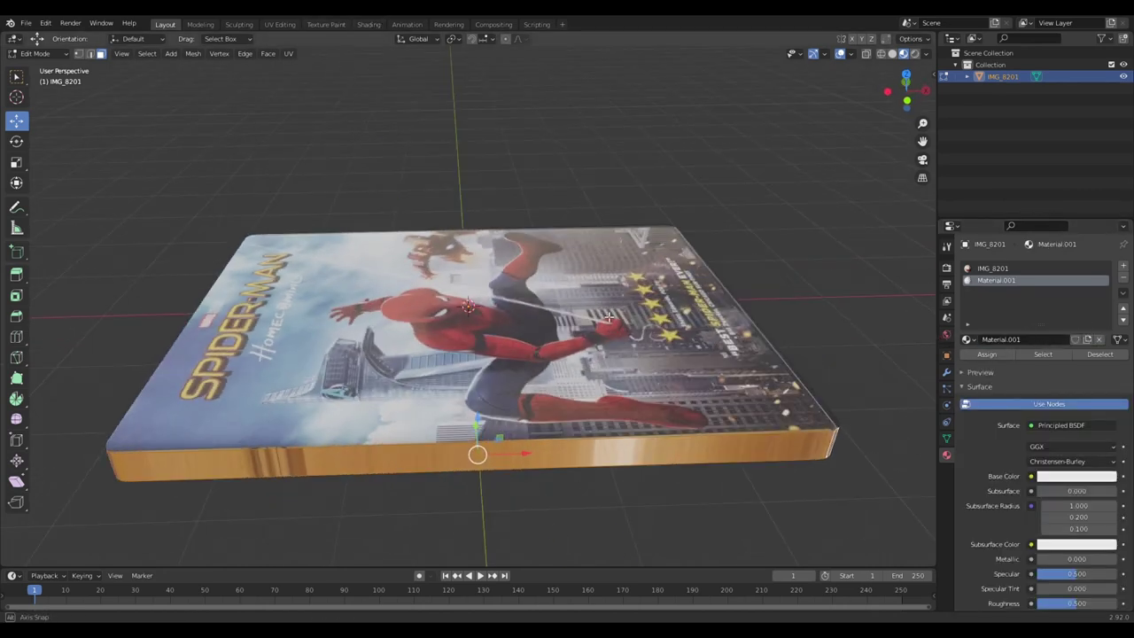
{"action": "left_click", "coordinate": [978, 355]}
- Connect the Image Texture's Color output to Base Color in the Shading workspace
{"action": "left_click", "coordinate": [368, 24]}
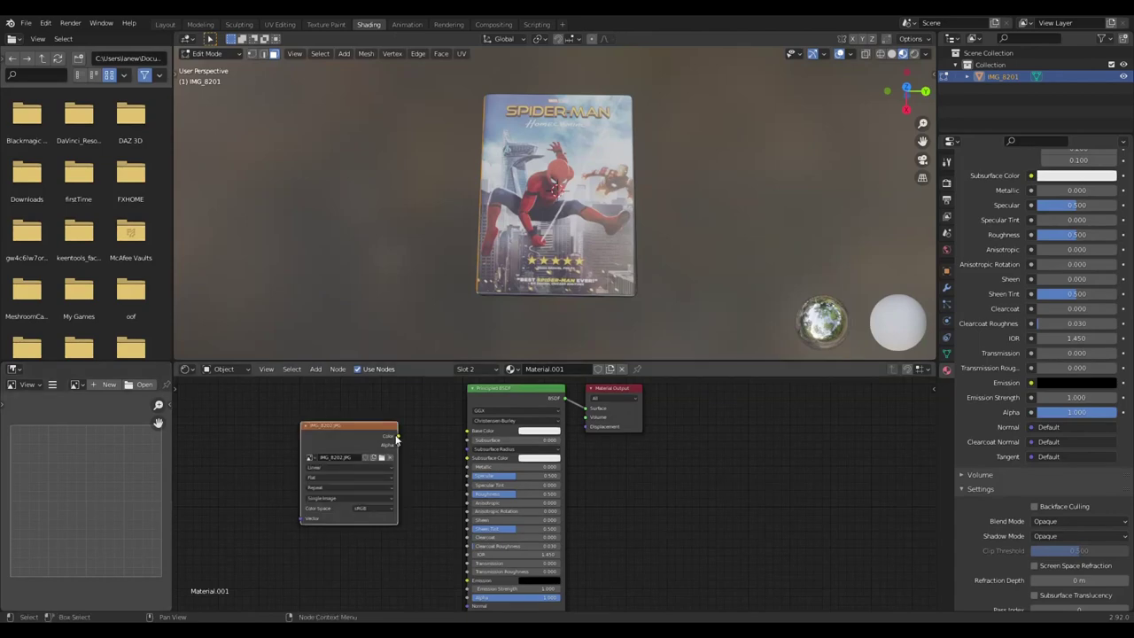
{"action": "left_click_drag", "start_coordinate": [468, 437], "coordinate": [468, 434]}
{"action": "middle_click_drag", "start_coordinate": [526, 324], "coordinate": [635, 204]}
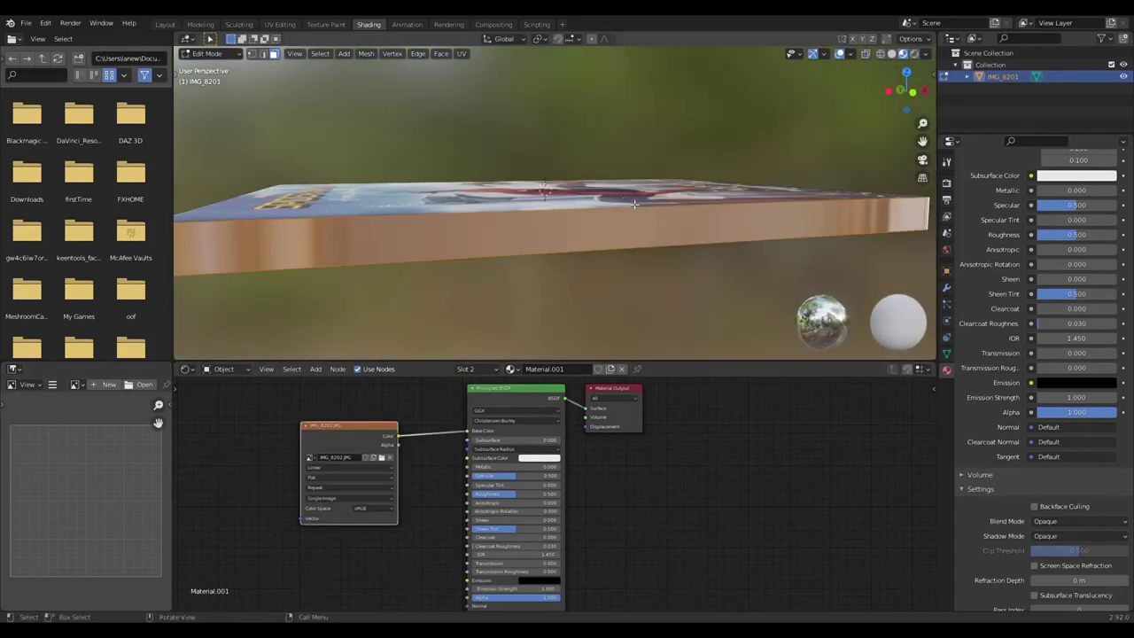
- Unwrap the selected side faces in the UV Editing workspace
{"action": "left_click", "coordinate": [280, 24]}
{"action": "middle_click_drag", "start_coordinate": [660, 270], "coordinate": [776, 190]}
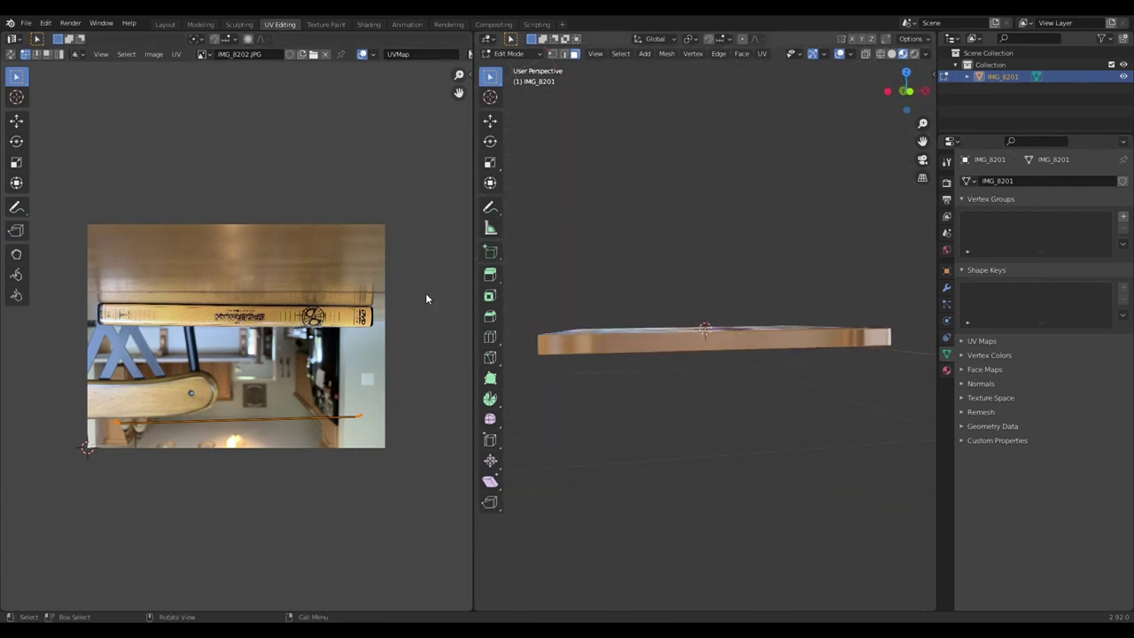
{"action": "scroll", "coordinate": [250, 328], "scroll_direction": "up", "scroll_amount": 2}
{"action": "scroll", "coordinate": [250, 328], "scroll_direction": "down", "scroll_amount": 2}
{"action": "left_click", "coordinate": [763, 54]}
{"action": "left_click", "coordinate": [788, 72]}
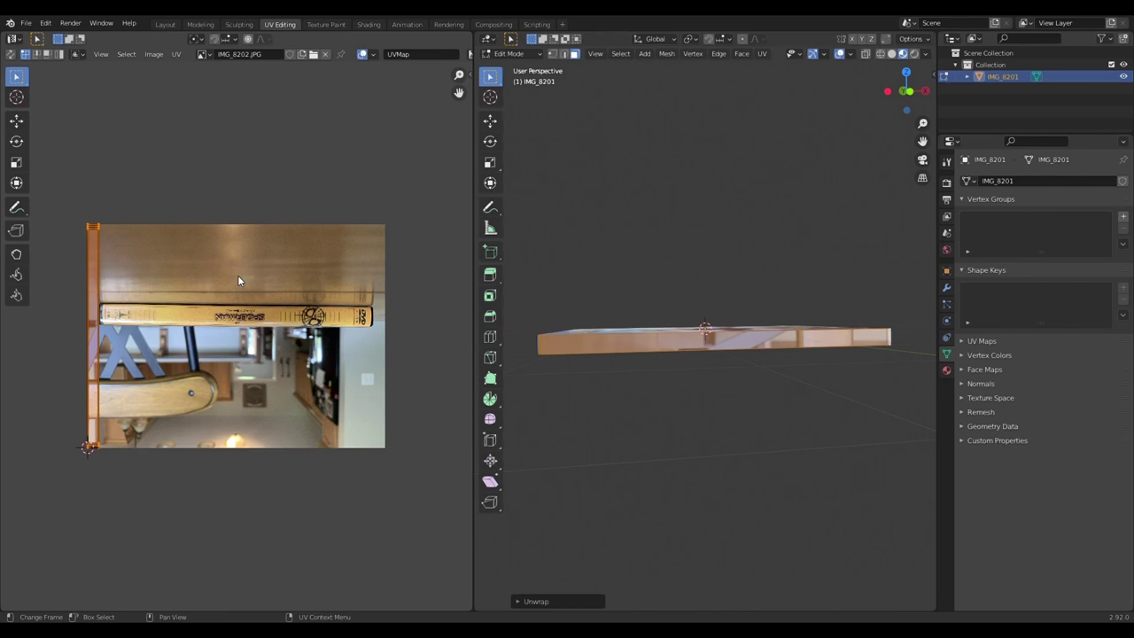
- Rotate, move and scale the side UV island onto the photographed spine
{"action": "key", "text": "r"}
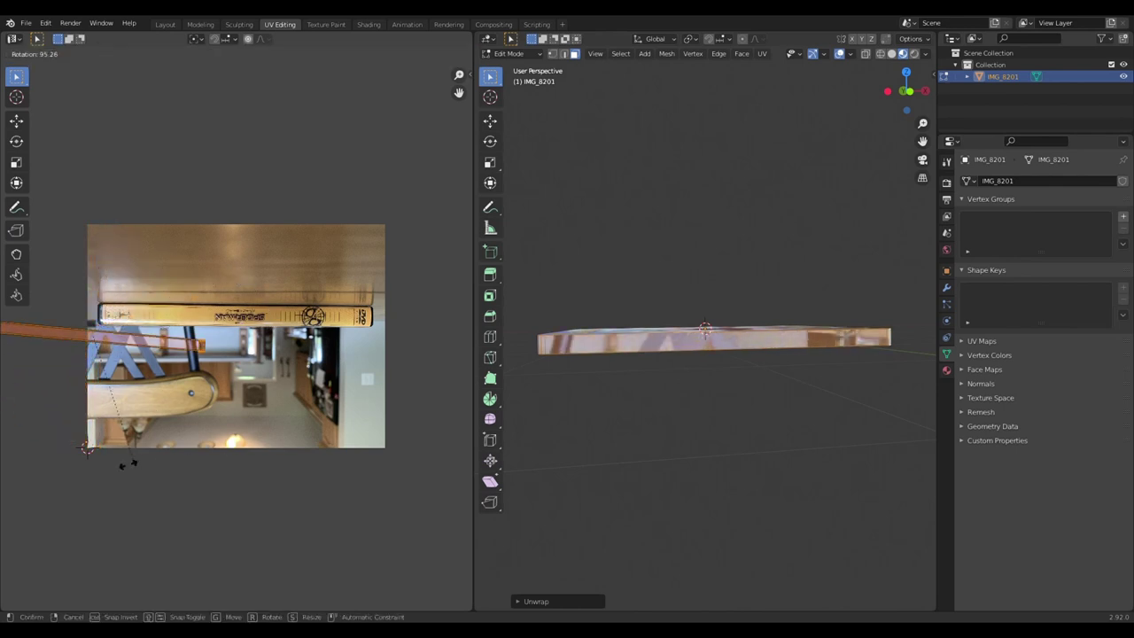
{"action": "left_click", "coordinate": [140, 458]}
{"action": "key", "text": "g"}
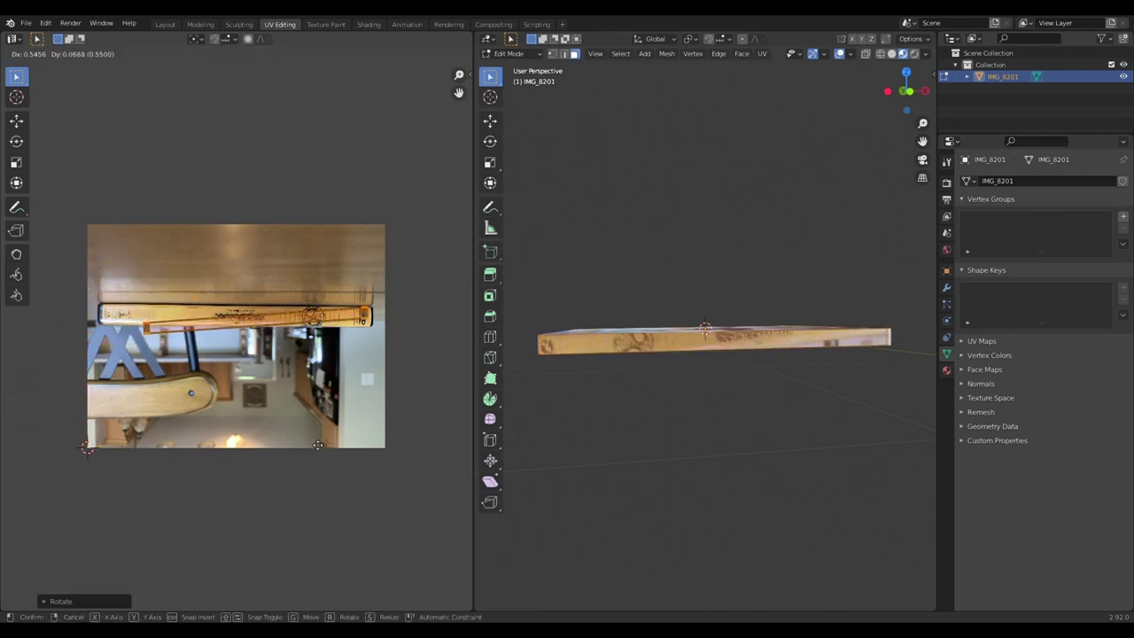
{"action": "left_click", "coordinate": [296, 434]}
{"action": "key", "text": "r"}
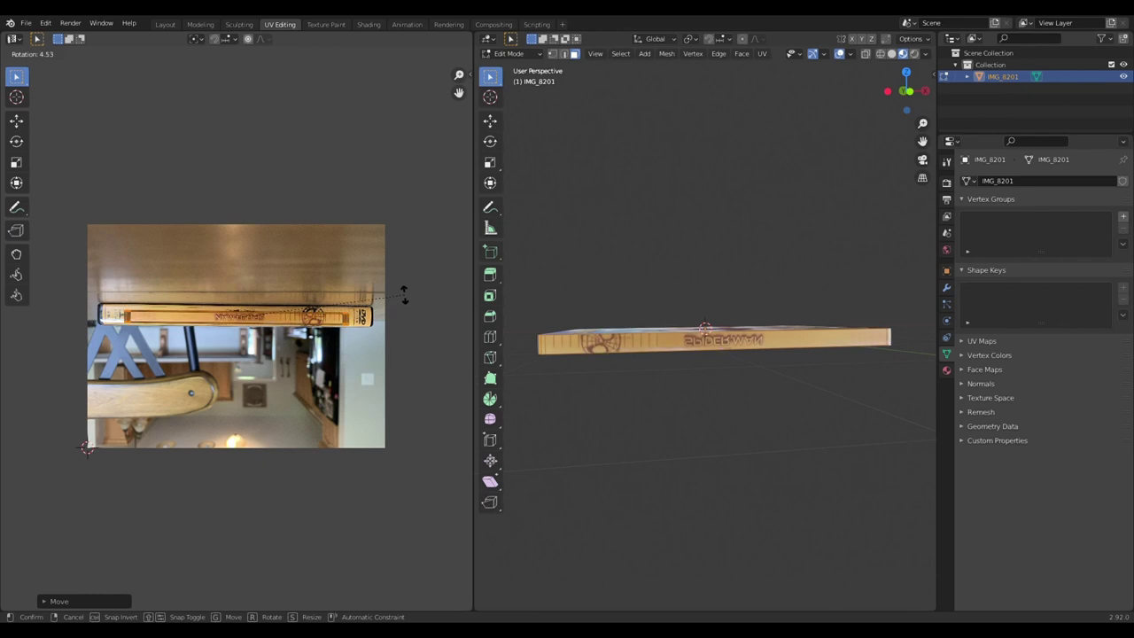
{"action": "left_click", "coordinate": [404, 295]}
{"action": "key", "text": "s"}
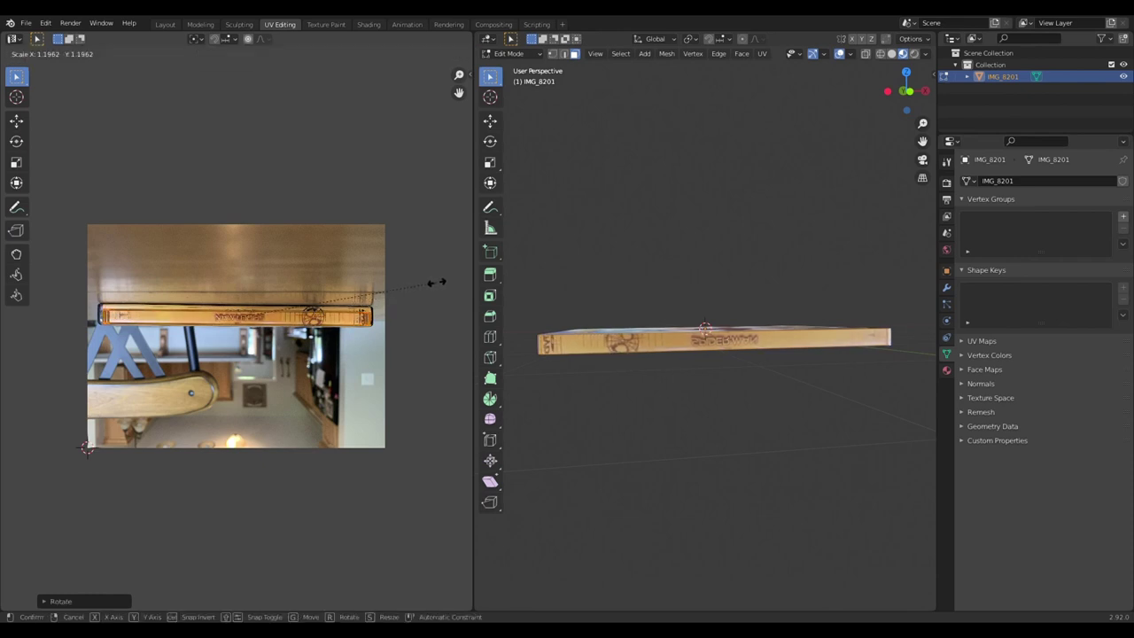
{"action": "left_click", "coordinate": [436, 287]}
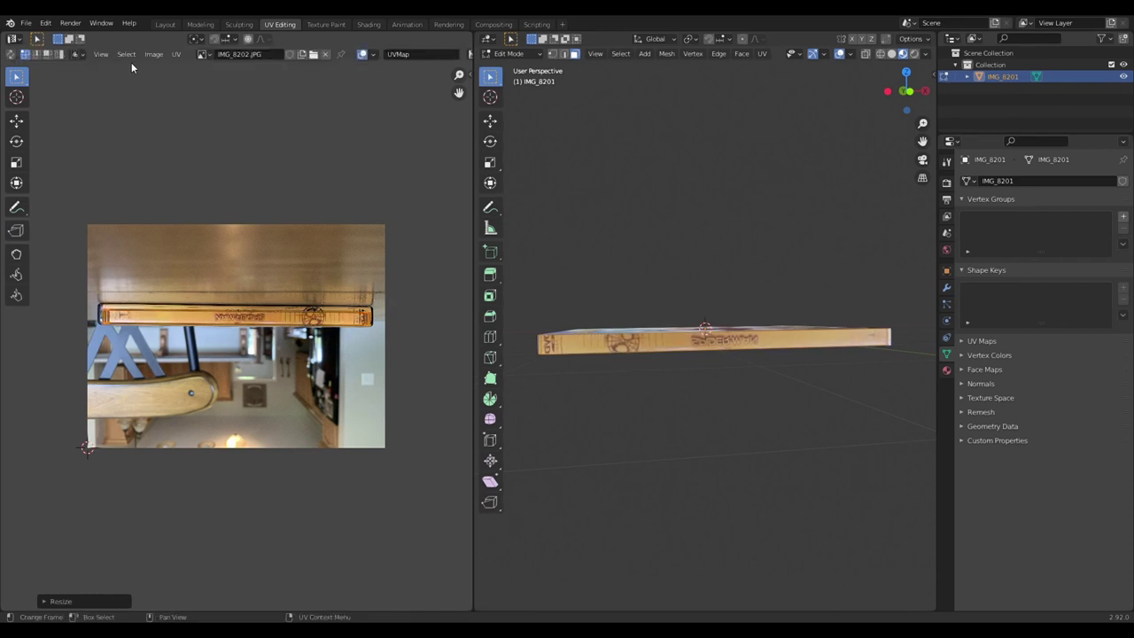
- Mirror the spine UV island so its text reads correctly, then rotate it slightly
{"action": "left_click", "coordinate": [177, 57]}
{"action": "mouse_move", "coordinate": [194, 80]}
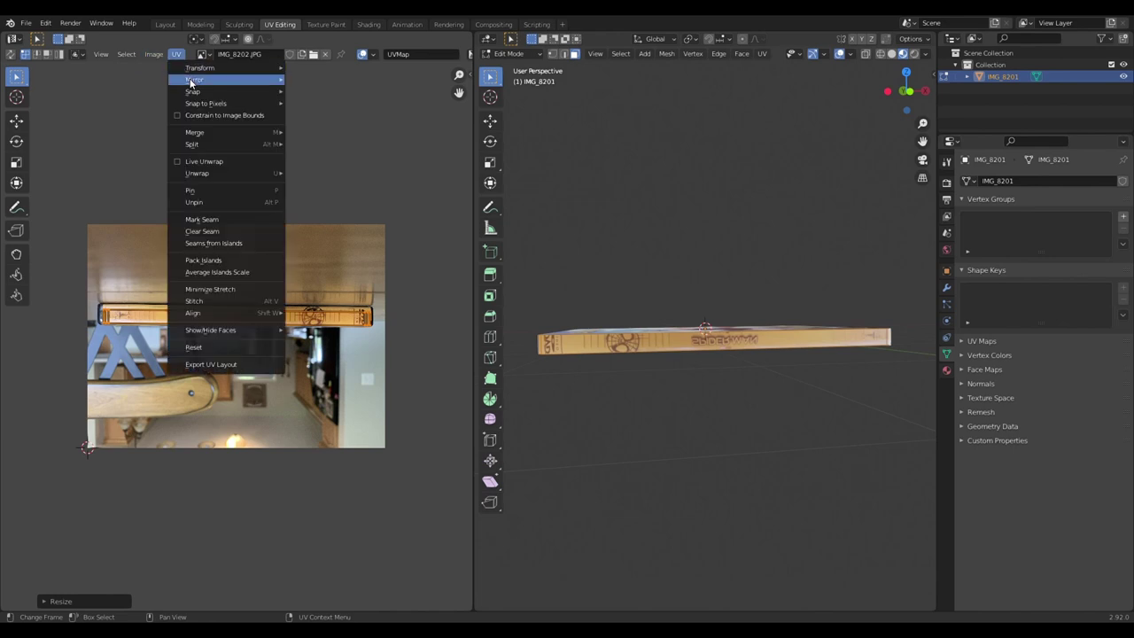
{"action": "left_click", "coordinate": [335, 110]}
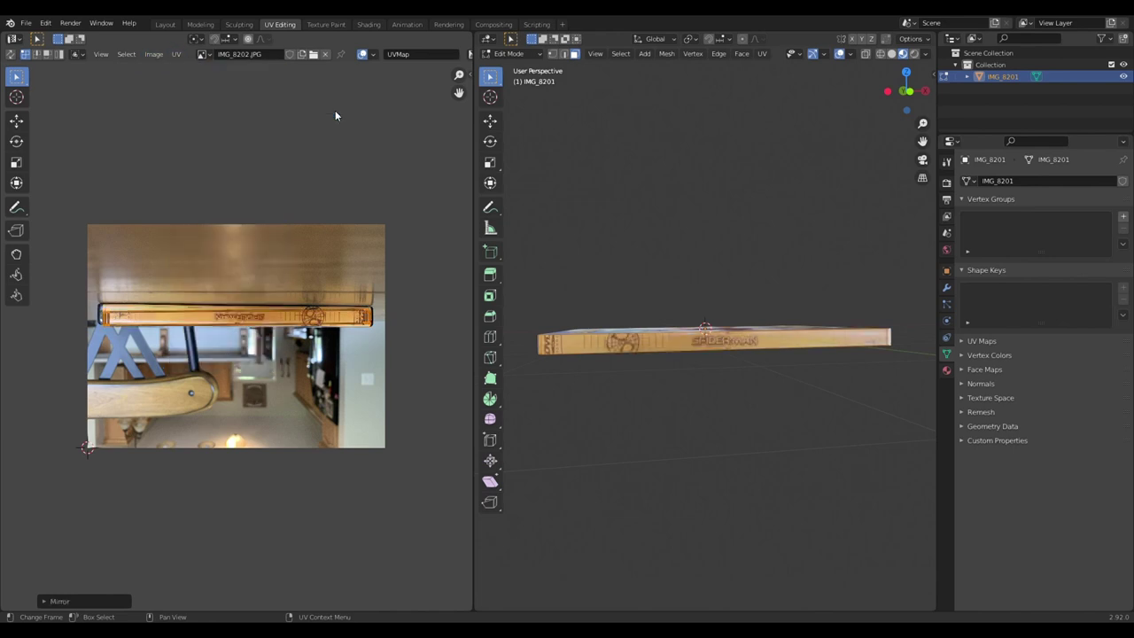
{"action": "scroll", "coordinate": [282, 279], "scroll_direction": "up", "scroll_amount": 2}
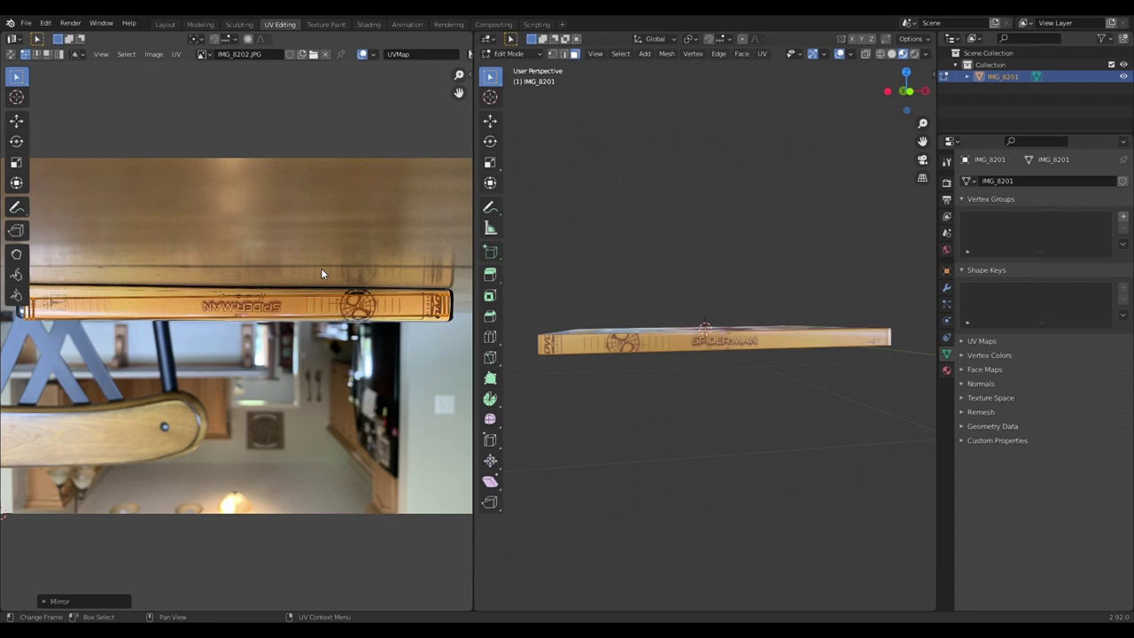
{"action": "key", "text": "r"}
{"action": "left_click", "coordinate": [412, 246]}
- Scale the spine island along Y and X, moving it over the photographed spine
{"action": "key", "text": "s"}
{"action": "key", "text": "y"}
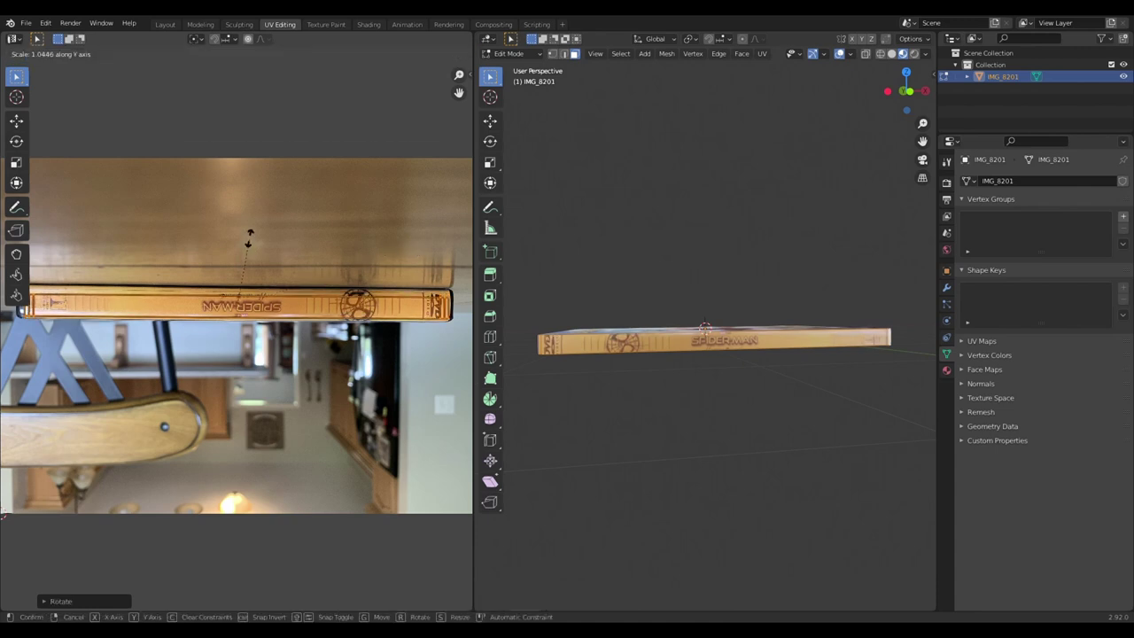
{"action": "left_click", "coordinate": [251, 233]}
{"action": "key", "text": "g"}
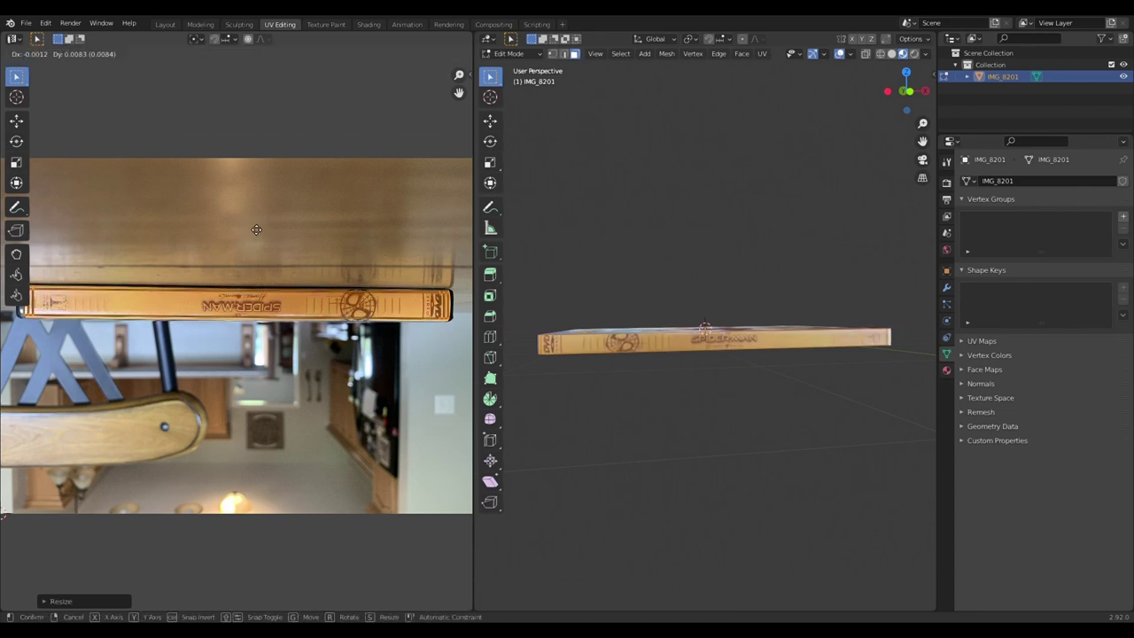
{"action": "left_click", "coordinate": [256, 230]}
{"action": "key", "text": "s"}
{"action": "key", "text": "x"}
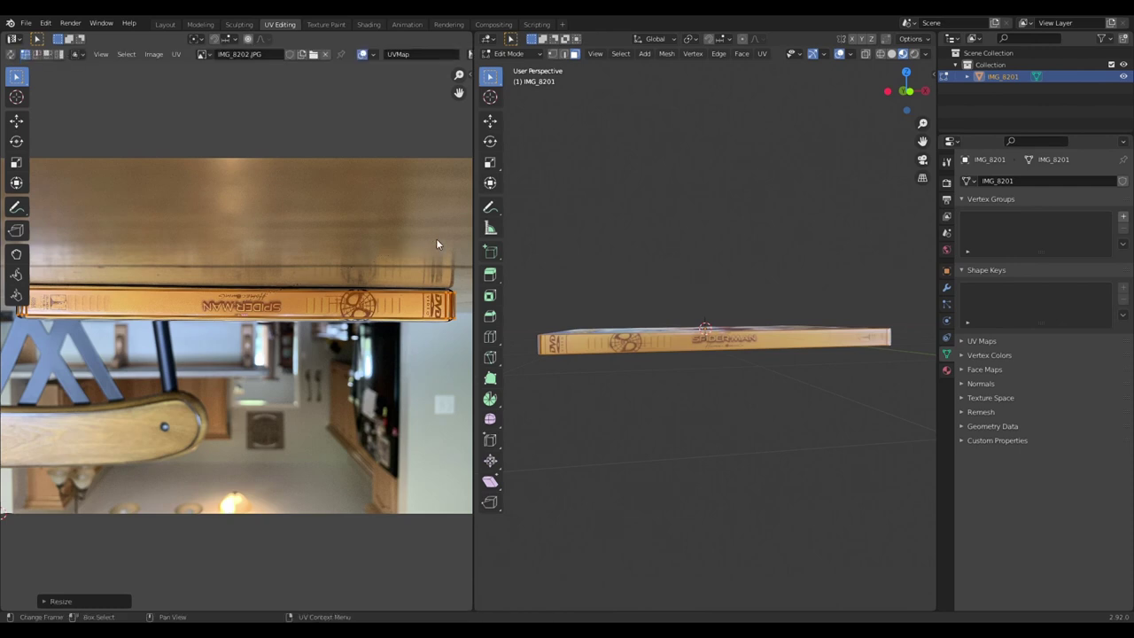
{"action": "left_click", "coordinate": [436, 238]}
{"action": "key", "text": "g"}
{"action": "left_click", "coordinate": [434, 239]}
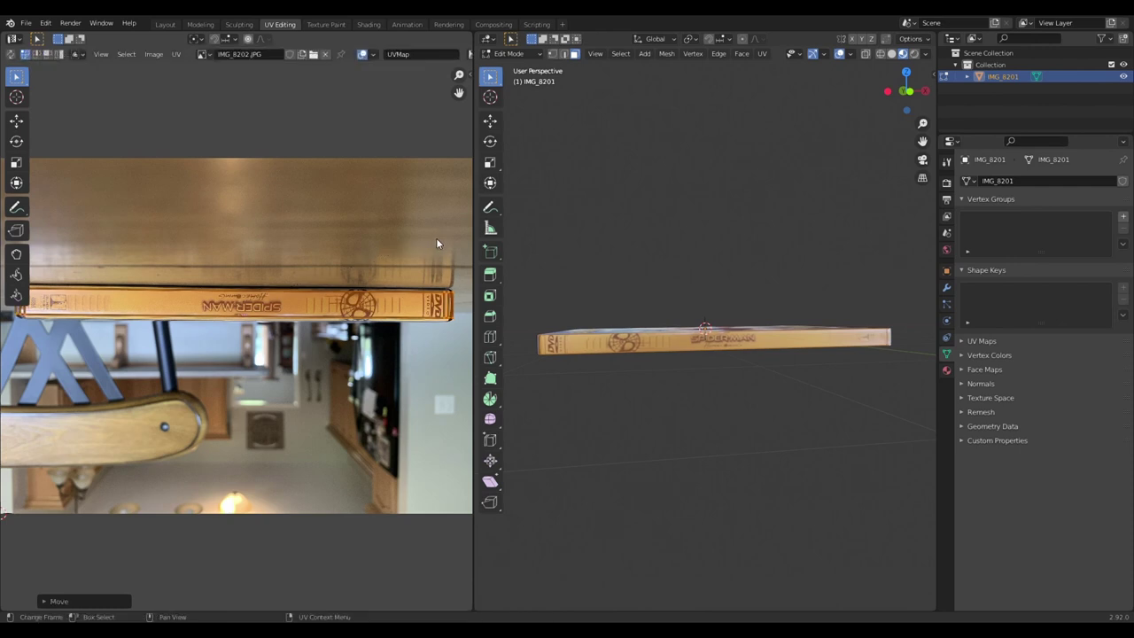
- Refine the island's horizontal and vertical scale and position to line up the spine lettering
{"action": "key", "text": "s"}
{"action": "key", "text": "x"}
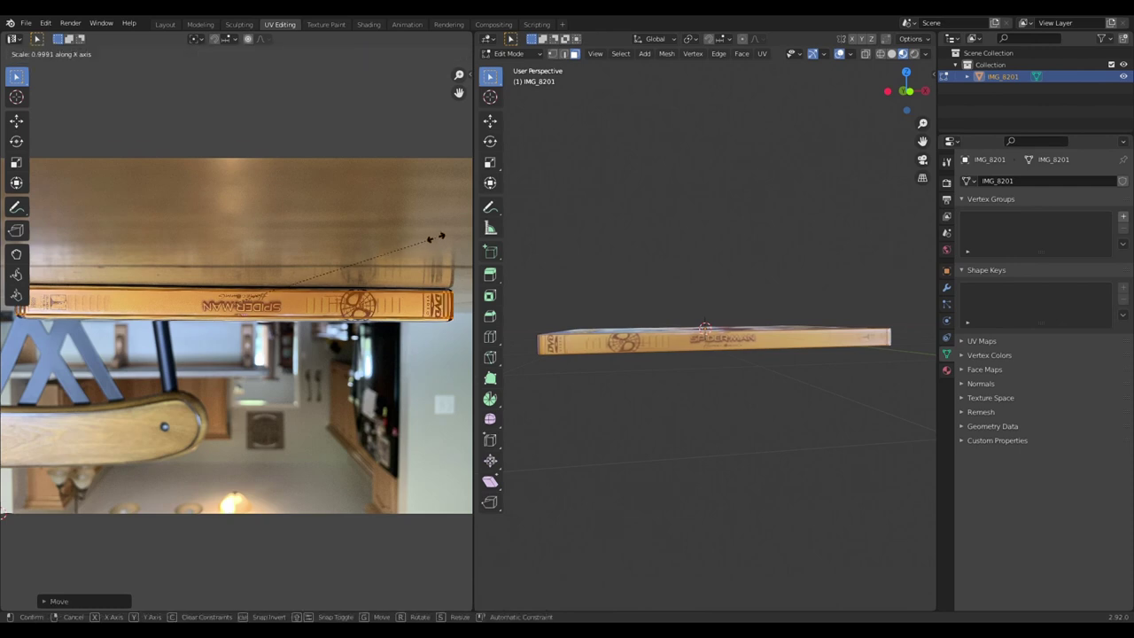
{"action": "left_click", "coordinate": [436, 239]}
{"action": "key", "text": "s"}
{"action": "key", "text": "y"}
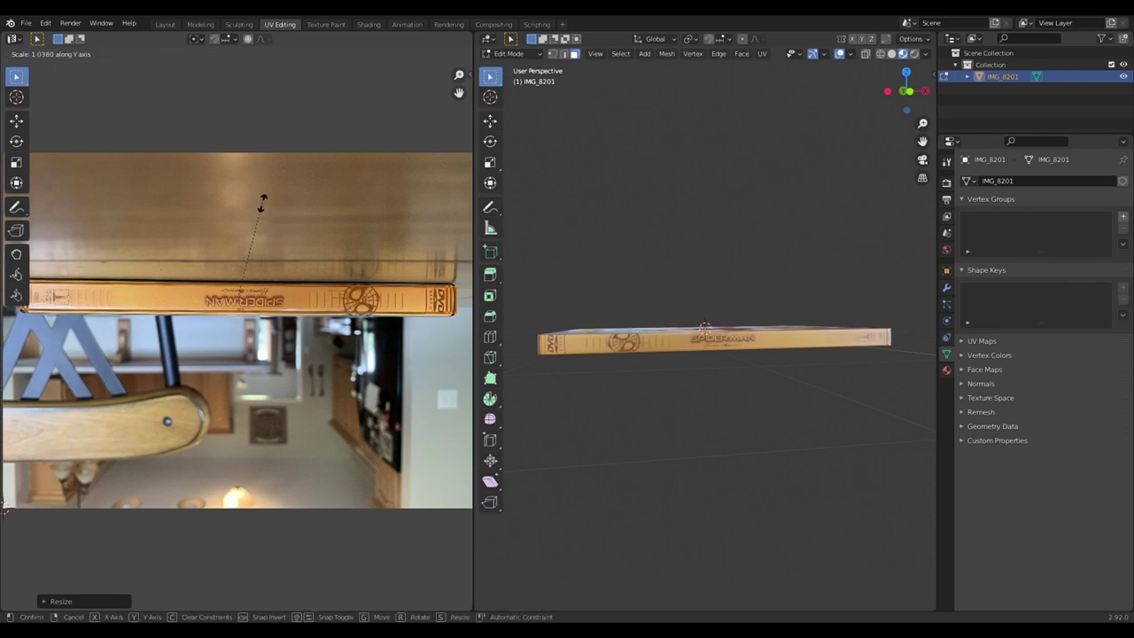
{"action": "left_click", "coordinate": [262, 199]}
{"action": "key", "text": "g"}
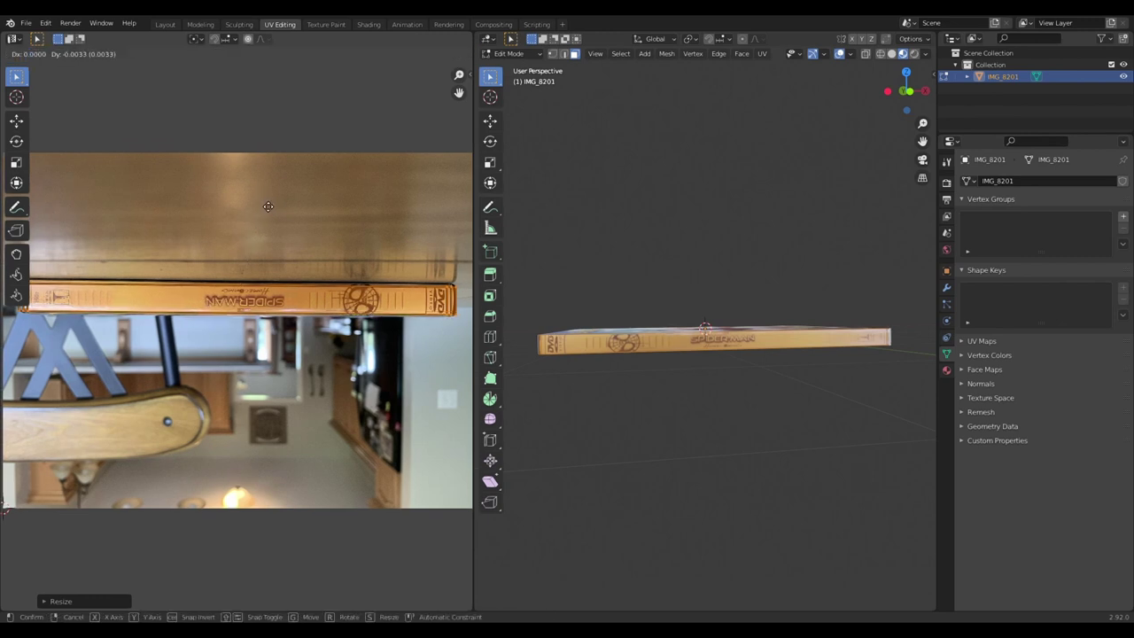
{"action": "left_click", "coordinate": [262, 199]}
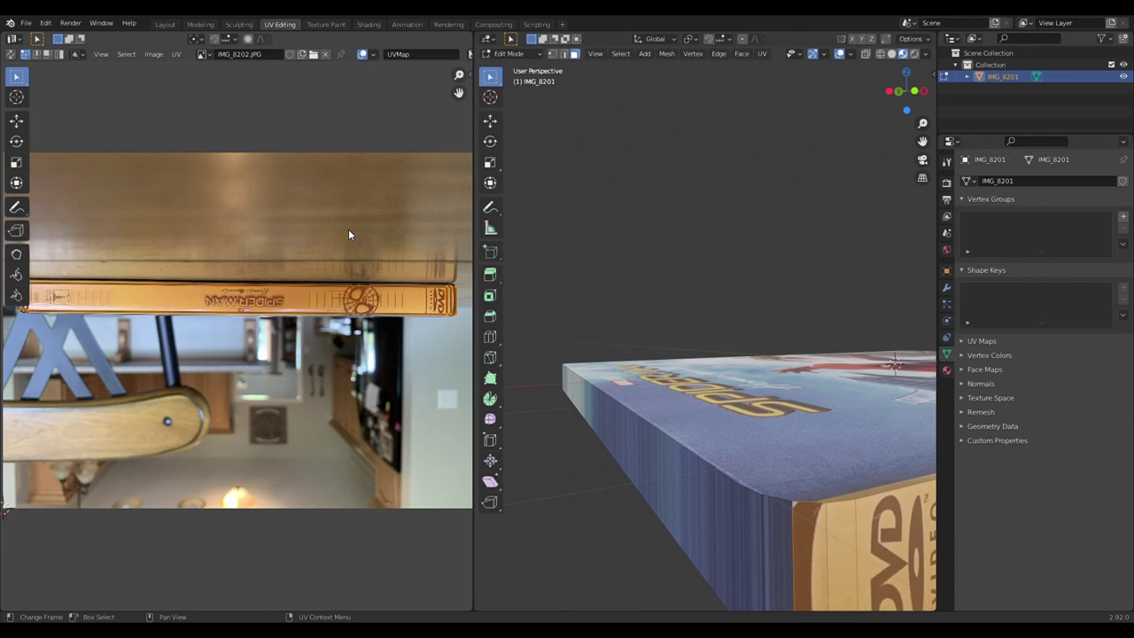
{"action": "key", "text": "s"}
{"action": "key", "text": "y"}
{"action": "left_click", "coordinate": [338, 217]}
{"action": "scroll", "coordinate": [266, 240], "scroll_direction": "left", "scroll_amount": 2, "text": "ctrl"}
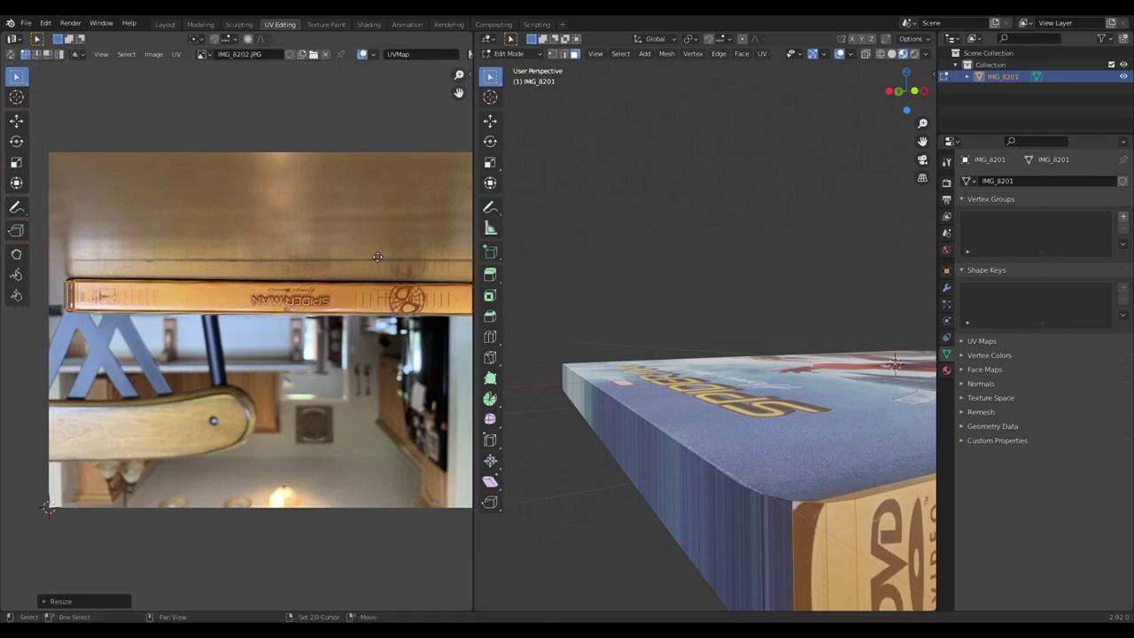
{"action": "key", "text": "s"}
{"action": "key", "text": "x"}
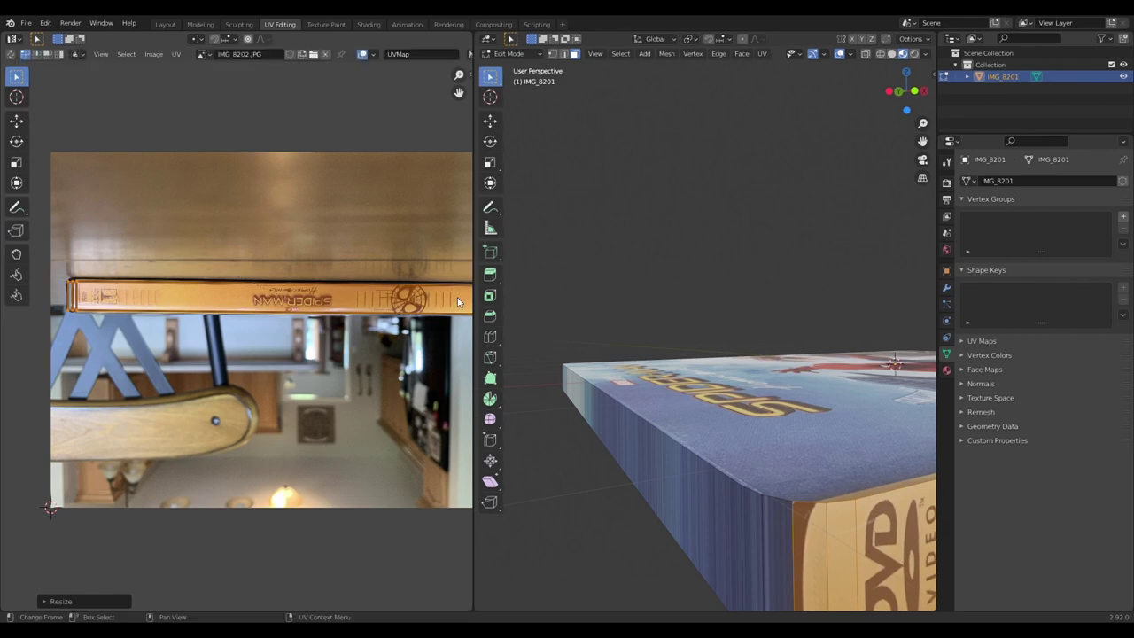
- Finish the horizontal UV scale and select the case's side faces along a path
{"action": "left_click", "coordinate": [162, 243]}
{"action": "mouse_move", "coordinate": [673, 416]}
{"action": "middle_mouse_down"}
{"action": "mouse_move", "coordinate": [722, 370]}
{"action": "mouse_move", "coordinate": [681, 411]}
{"action": "middle_mouse_up"}
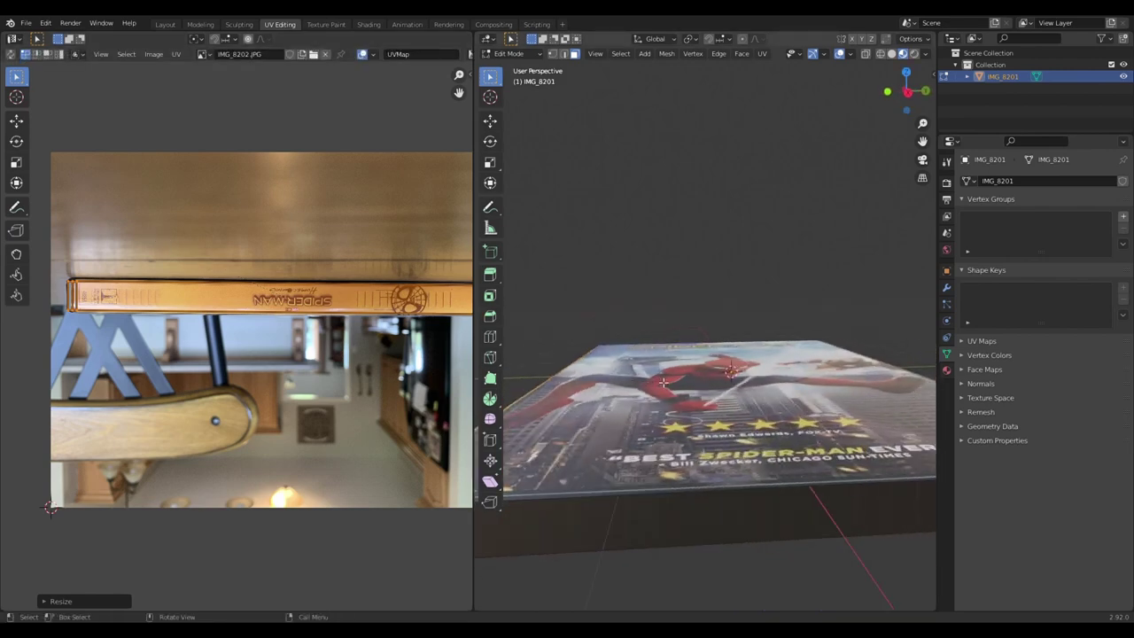
{"action": "left_click", "coordinate": [635, 516]}
{"action": "mouse_move", "coordinate": [666, 505]}
{"action": "middle_mouse_down"}
{"action": "mouse_move", "coordinate": [677, 474]}
{"action": "mouse_move", "coordinate": [673, 416]}
{"action": "middle_mouse_up"}
{"action": "left_click", "coordinate": [644, 462], "text": "ctrl"}
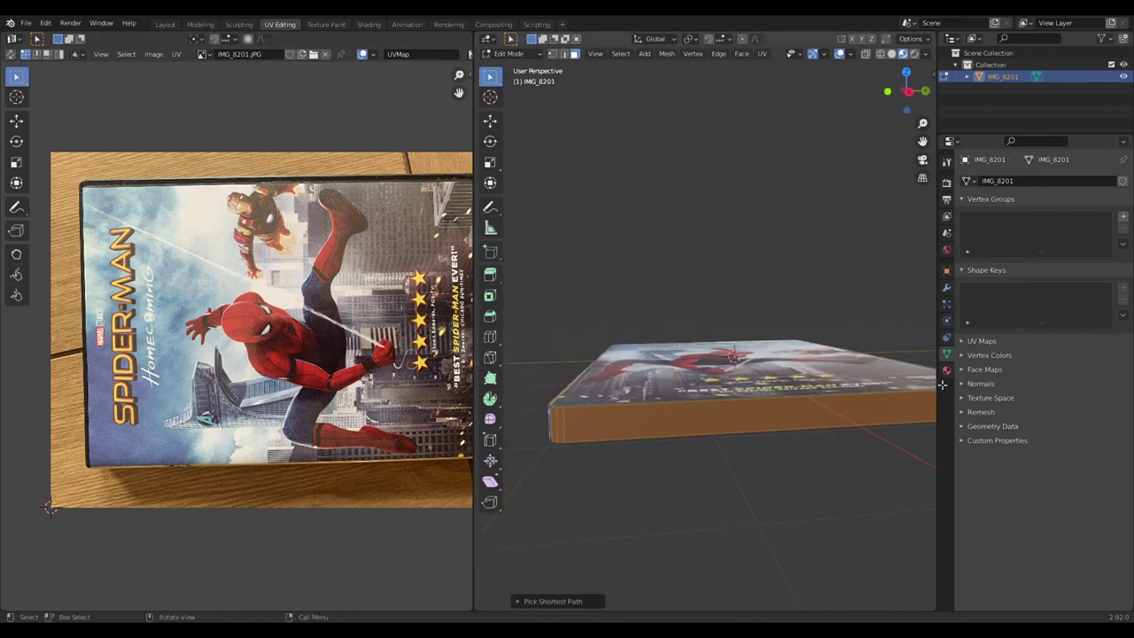
- Add a new material slot and assign a new material to the side faces
{"action": "left_click", "coordinate": [946, 370]}
{"action": "left_click", "coordinate": [1122, 182]}
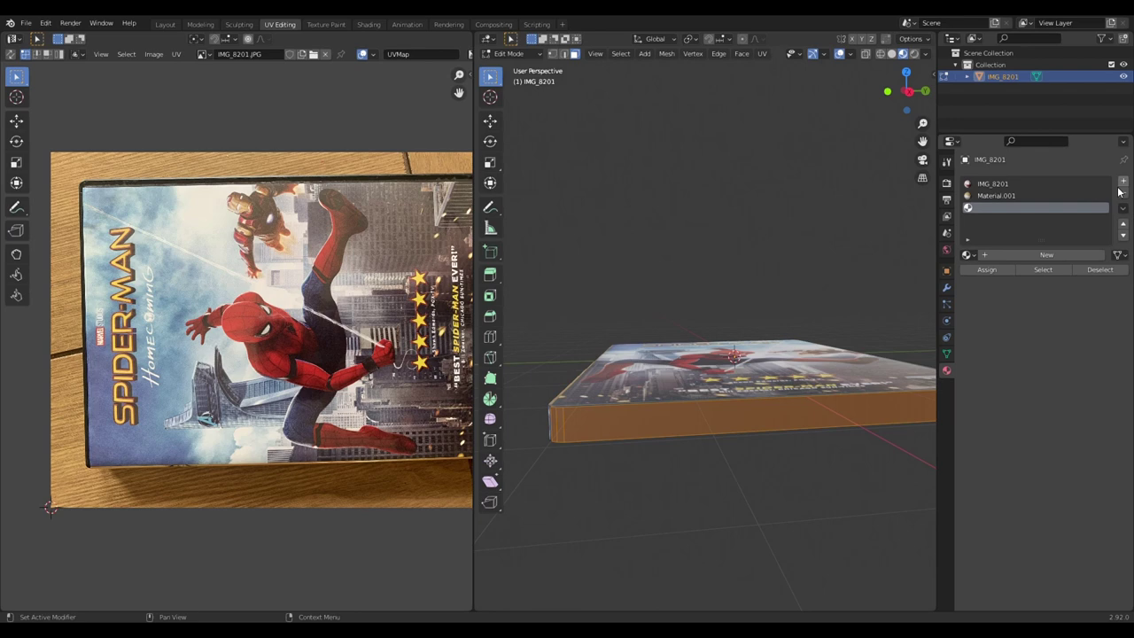
{"action": "left_click", "coordinate": [1038, 255]}
{"action": "left_click", "coordinate": [987, 270]}
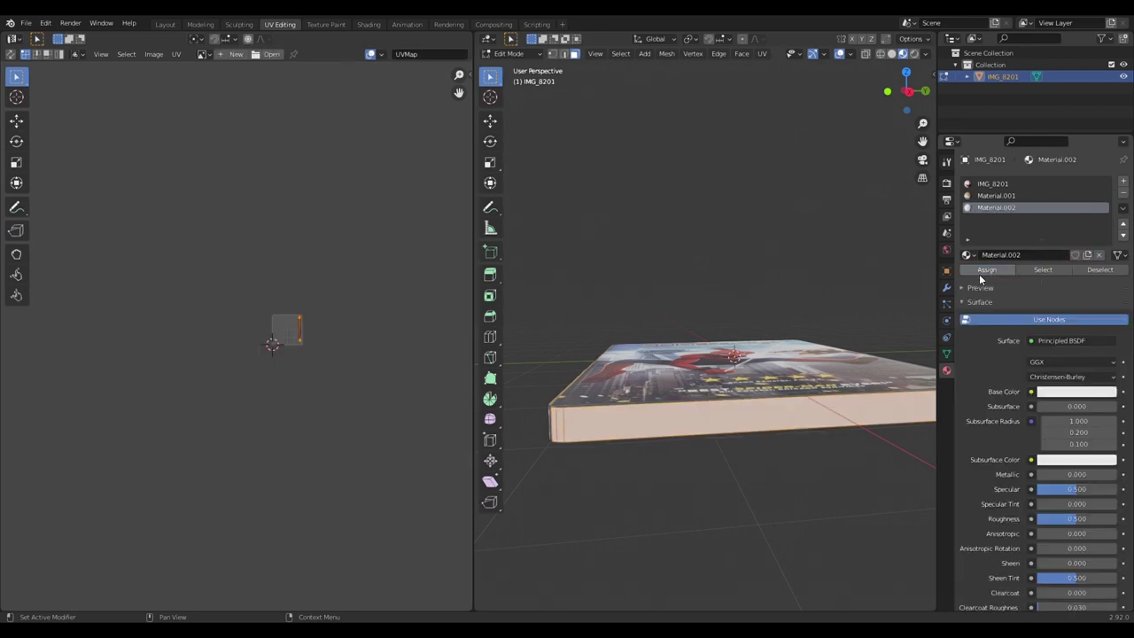
{"action": "scroll", "coordinate": [332, 331], "scroll_direction": "up", "scroll_amount": 1}
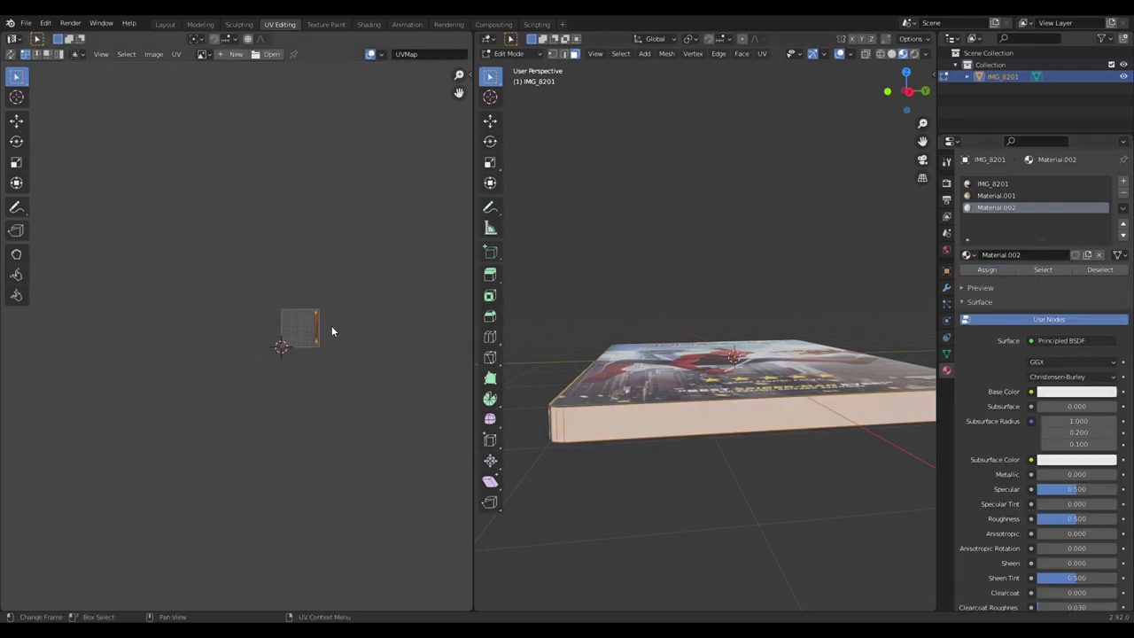
- In Shading, add the IMG_8205 photo as an Image Texture feeding Base Color
{"action": "left_click", "coordinate": [368, 24]}
{"action": "mouse_move", "coordinate": [491, 245]}
{"action": "middle_mouse_down"}
{"action": "mouse_move", "coordinate": [401, 250]}
{"action": "mouse_move", "coordinate": [402, 440]}
{"action": "middle_mouse_up"}
{"action": "key", "text": "ctrl+v"}
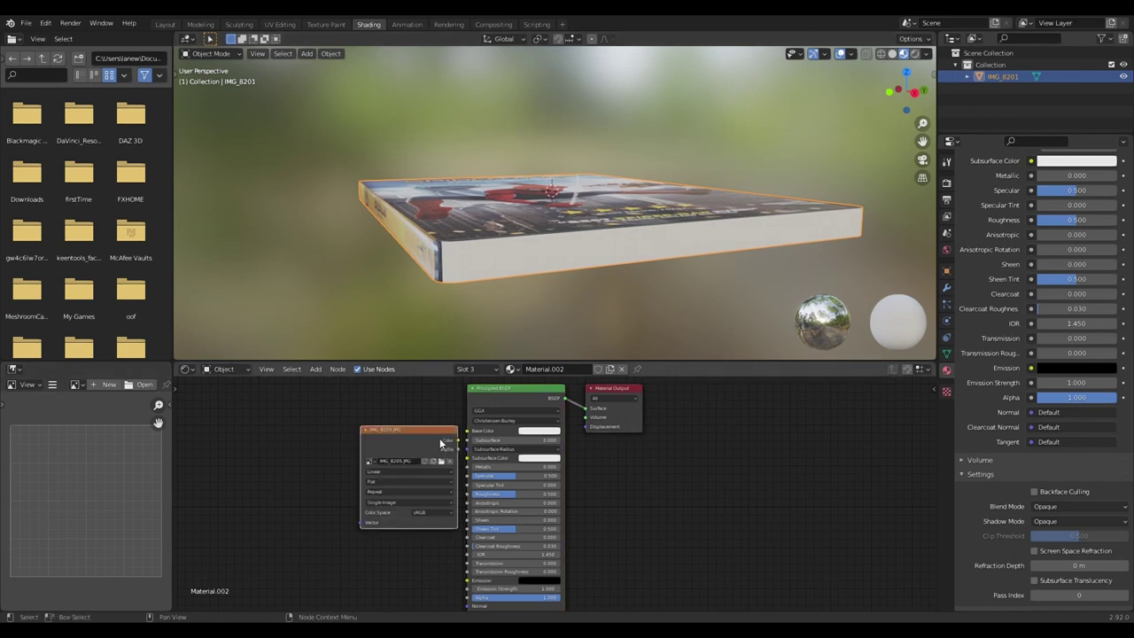
{"action": "left_click_drag", "start_coordinate": [434, 439], "coordinate": [467, 431]}
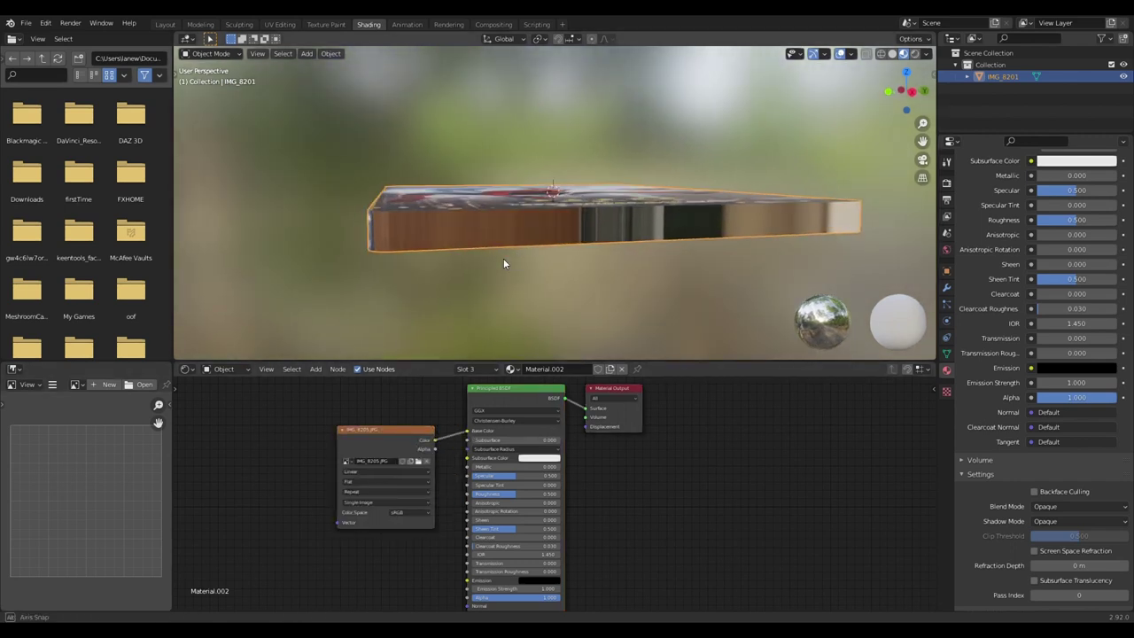
- Unwrap the side faces and scale the UV island along Y to fit the photographed case edge
{"action": "left_click", "coordinate": [279, 24]}
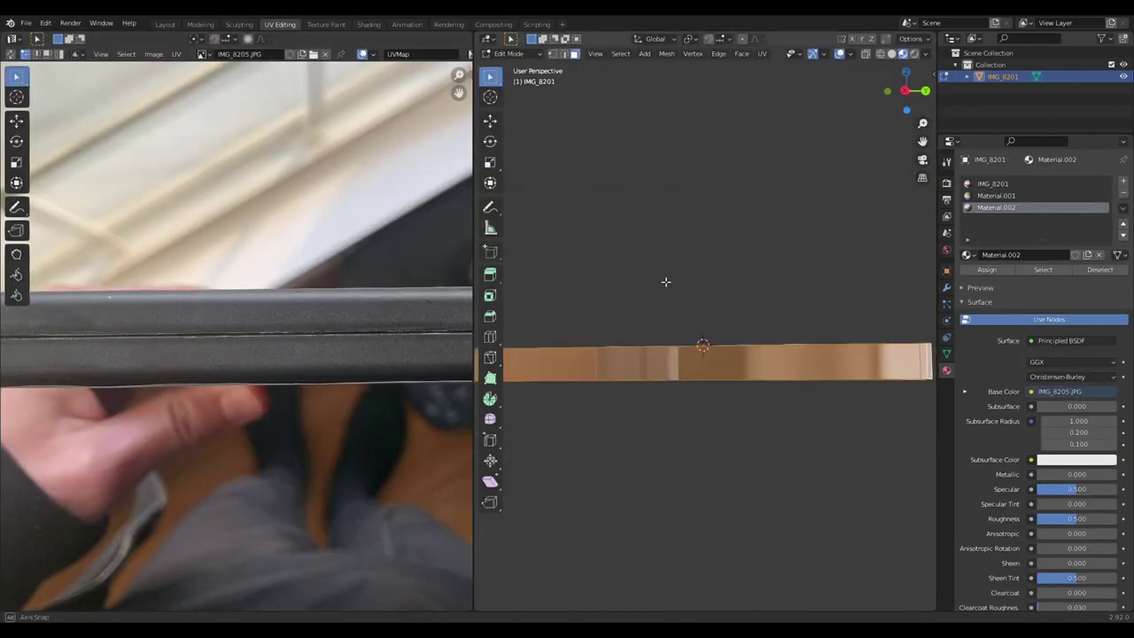
{"action": "scroll", "coordinate": [339, 281], "scroll_direction": "down", "scroll_amount": 5}
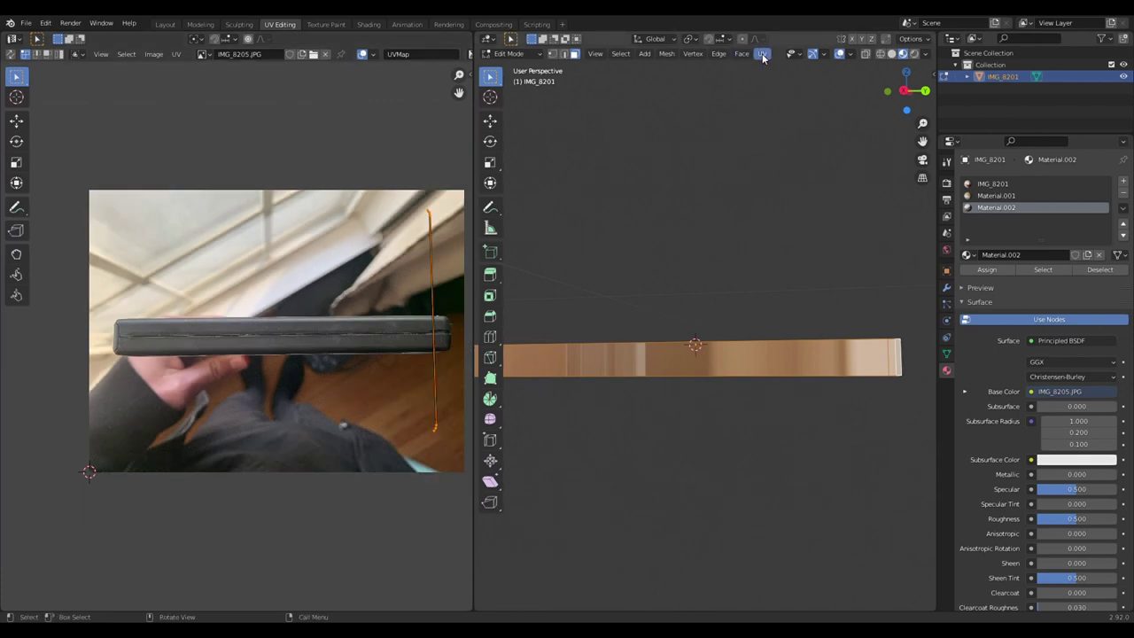
{"action": "left_click", "coordinate": [762, 55]}
{"action": "left_click", "coordinate": [780, 68]}
{"action": "key", "text": "s"}
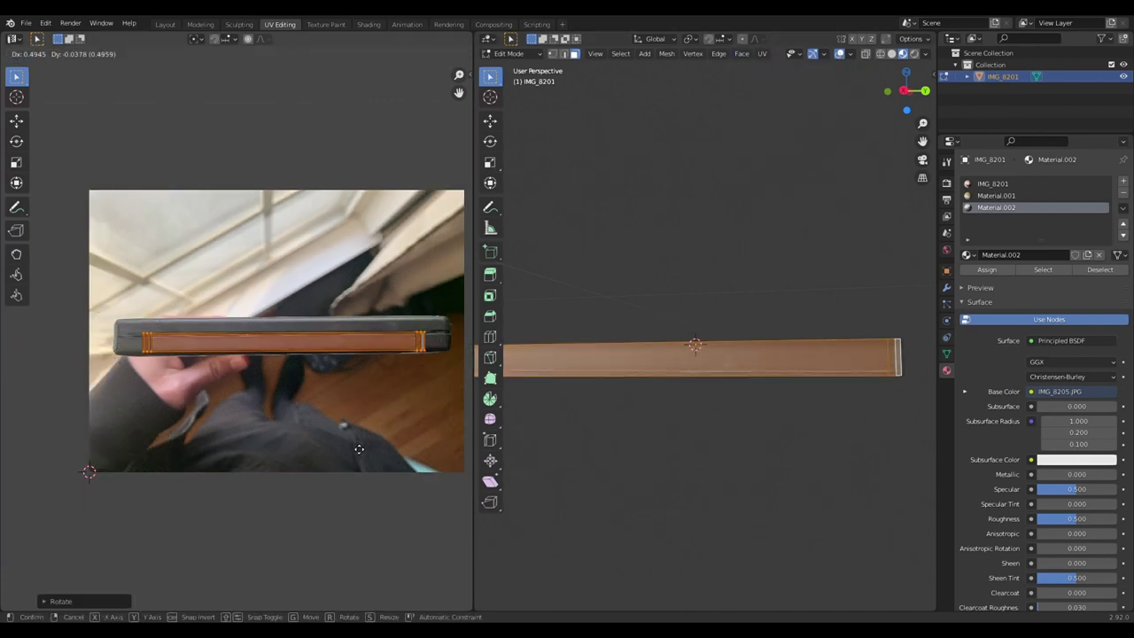
{"action": "key", "text": "y"}
{"action": "left_click", "coordinate": [368, 228]}
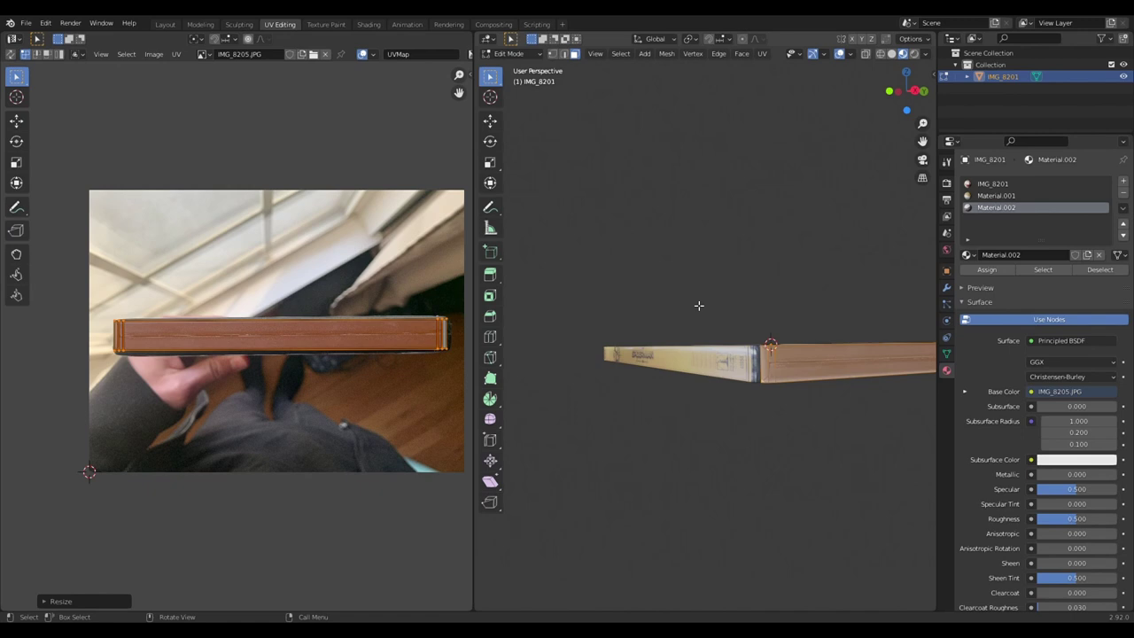
{"action": "mouse_move", "coordinate": [699, 306]}
{"action": "middle_mouse_down"}
{"action": "mouse_move", "coordinate": [708, 320]}
{"action": "mouse_move", "coordinate": [729, 309]}
{"action": "mouse_move", "coordinate": [688, 309]}
{"action": "middle_mouse_up"}
{"action": "key", "text": "Tab"}
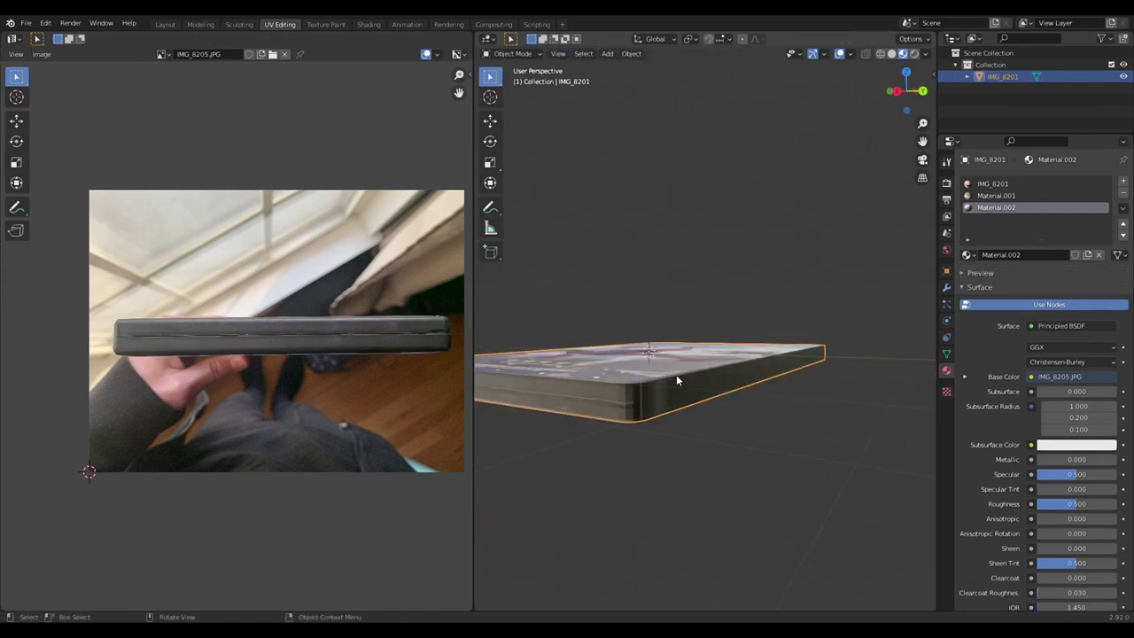
{"action": "key", "text": "Tab"}
- Select the case's front edge face and add a fourth empty material slot
{"action": "left_click", "coordinate": [645, 408]}
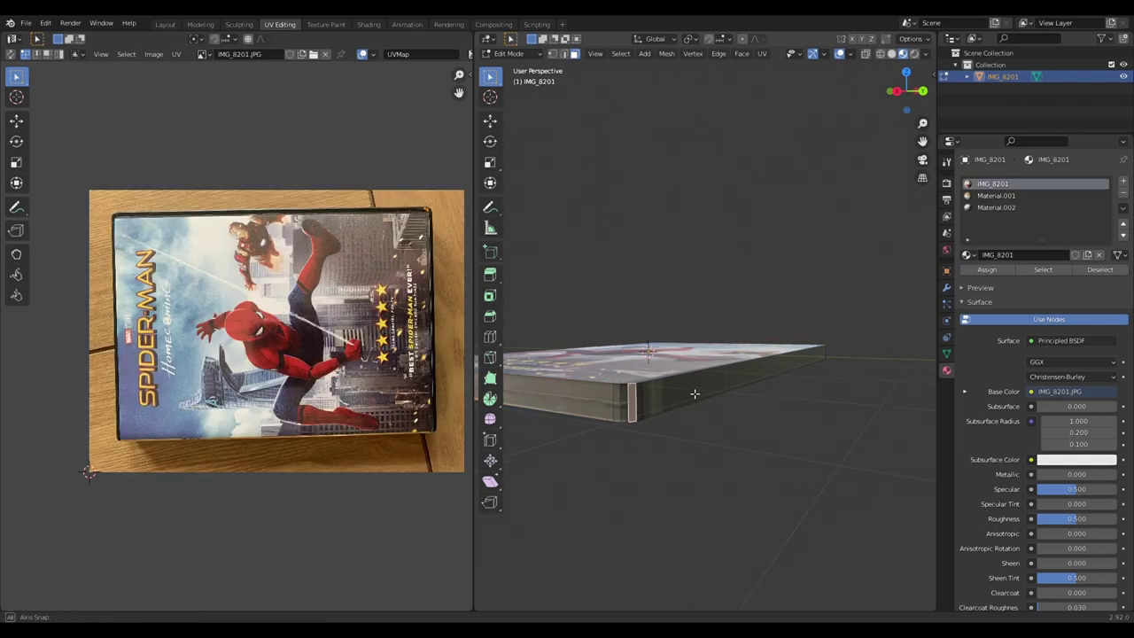
{"action": "mouse_move", "coordinate": [696, 393]}
{"action": "middle_mouse_down"}
{"action": "mouse_move", "coordinate": [600, 395]}
{"action": "mouse_move", "coordinate": [711, 420]}
{"action": "middle_mouse_up"}
{"action": "left_click", "coordinate": [710, 442], "text": "ctrl"}
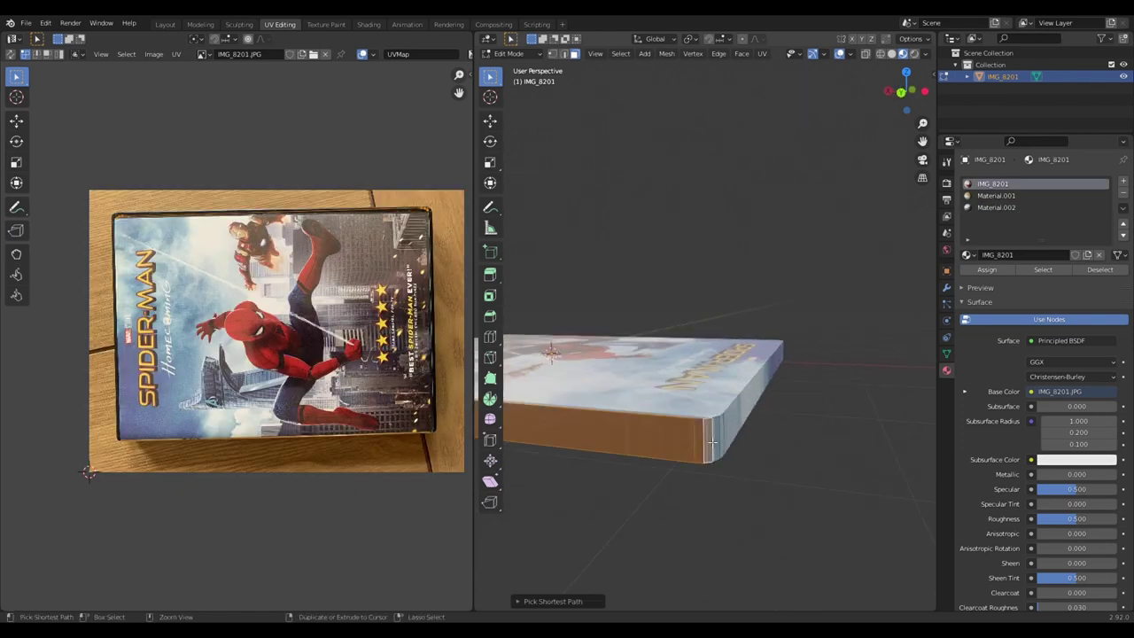
{"action": "left_click", "coordinate": [1122, 182]}
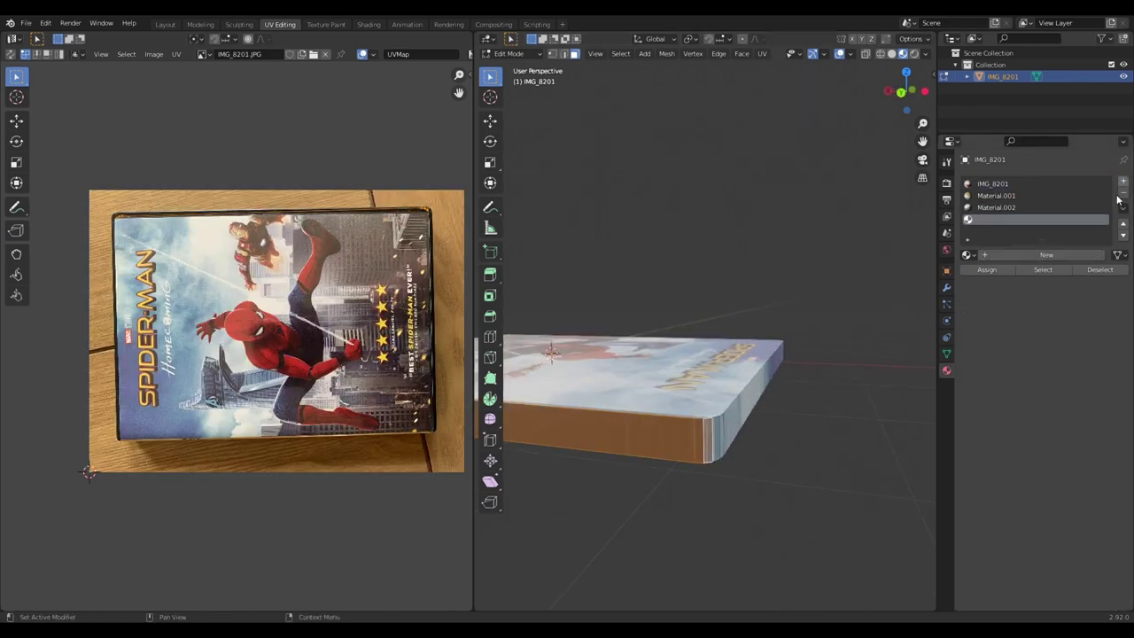
- Assign new Material.003 to the front edge, with IMG_8204 image texture linked to Base Color
{"action": "left_click", "coordinate": [1007, 259]}
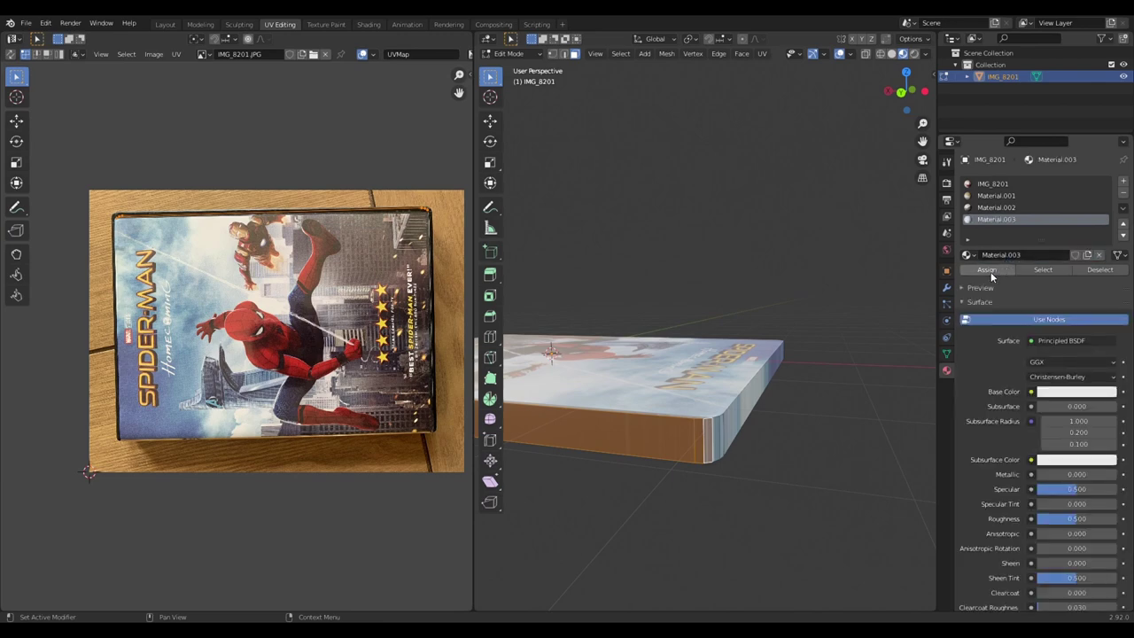
{"action": "left_click", "coordinate": [988, 270]}
{"action": "left_click", "coordinate": [368, 24]}
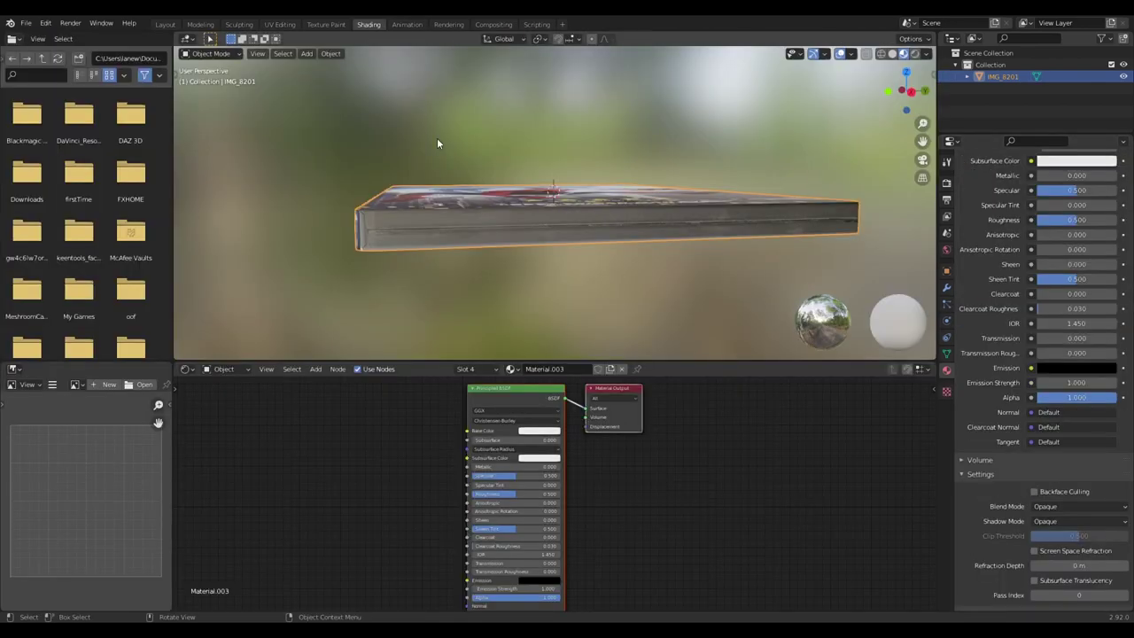
{"action": "mouse_move", "coordinate": [441, 304]}
{"action": "middle_mouse_down"}
{"action": "mouse_move", "coordinate": [493, 264]}
{"action": "mouse_move", "coordinate": [243, 317]}
{"action": "middle_mouse_up"}
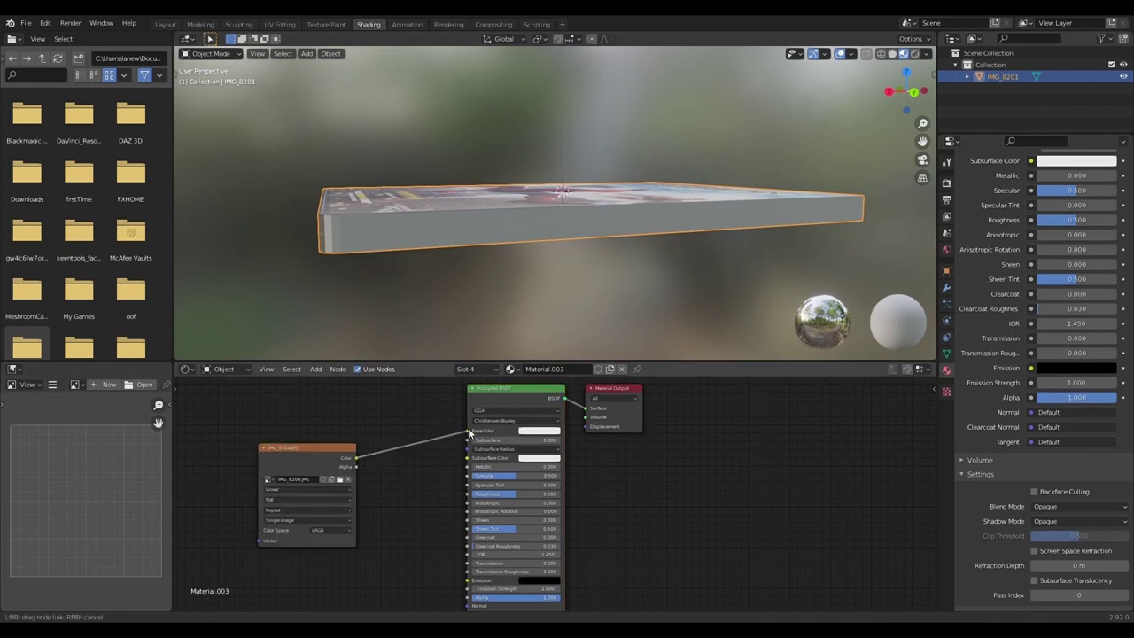
{"action": "left_click_drag", "start_coordinate": [468, 432], "coordinate": [466, 431]}
- Unwrap the front edge face and rotate its UV strip to lie horizontally
{"action": "left_click", "coordinate": [266, 25]}
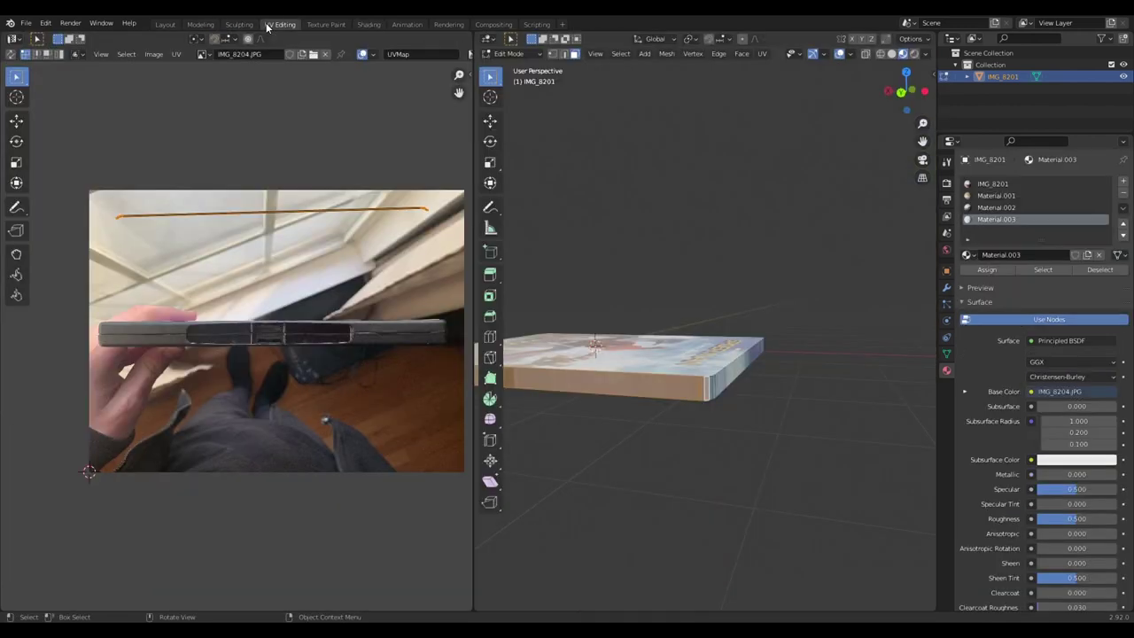
{"action": "mouse_move", "coordinate": [623, 269]}
{"action": "middle_mouse_down"}
{"action": "mouse_move", "coordinate": [694, 254]}
{"action": "mouse_move", "coordinate": [644, 106]}
{"action": "middle_mouse_up"}
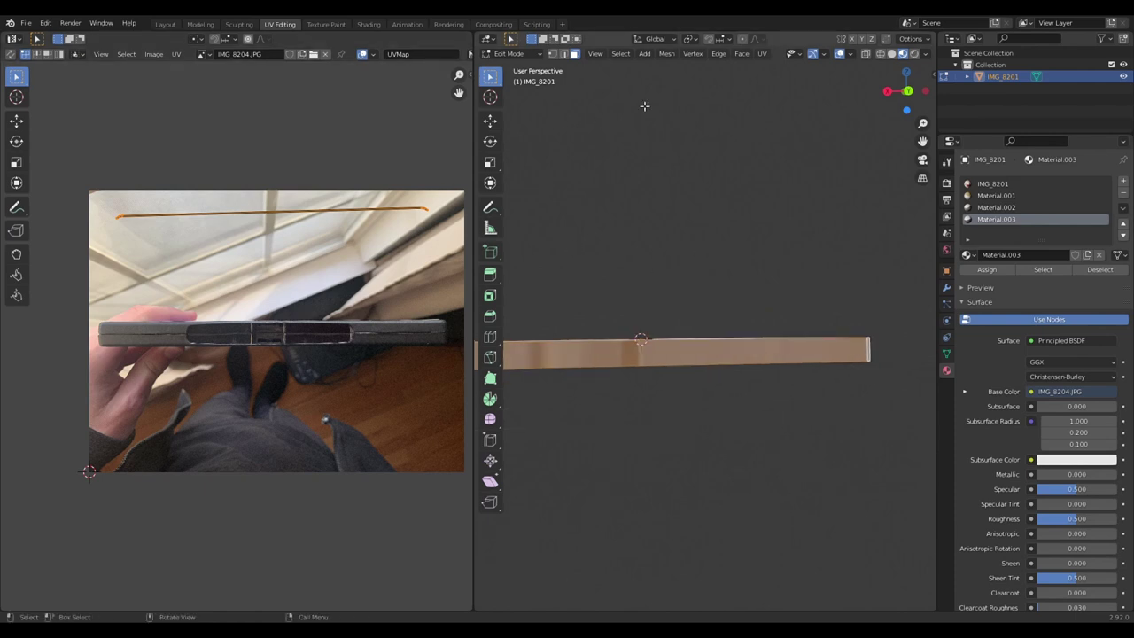
{"action": "left_click", "coordinate": [761, 53]}
{"action": "left_click", "coordinate": [781, 73]}
{"action": "key", "text": "r"}
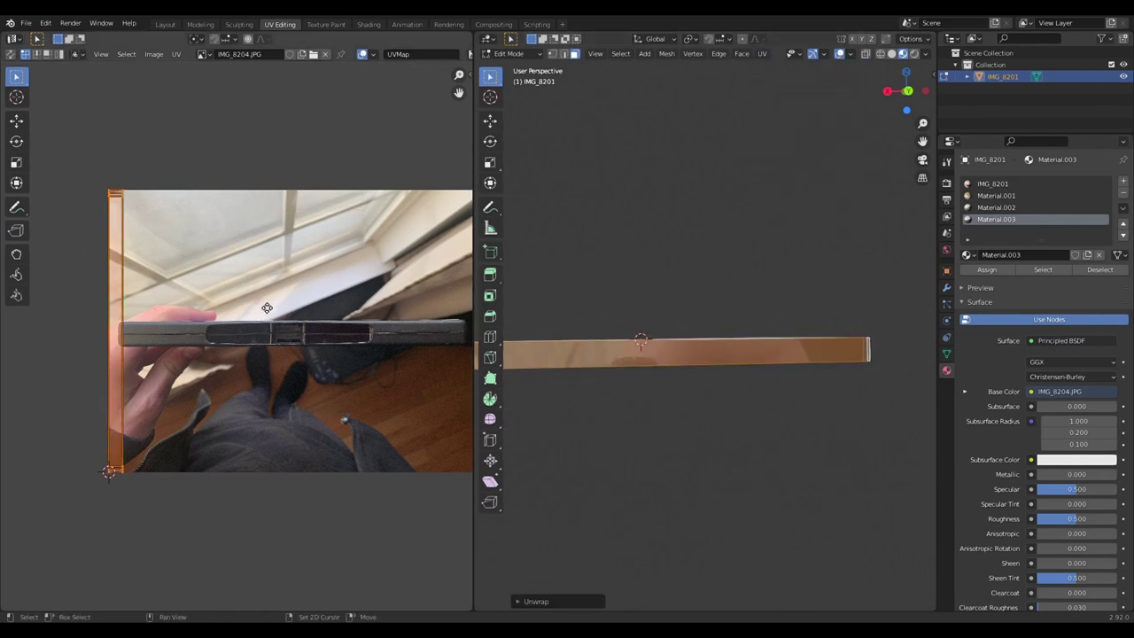
{"action": "left_click", "coordinate": [168, 474]}
- Resize, move and narrow the UV strip along X over the spine in IMG_8204
{"action": "key", "text": "s"}
{"action": "scroll", "coordinate": [266, 337], "scroll_direction": "up", "scroll_amount": 1}
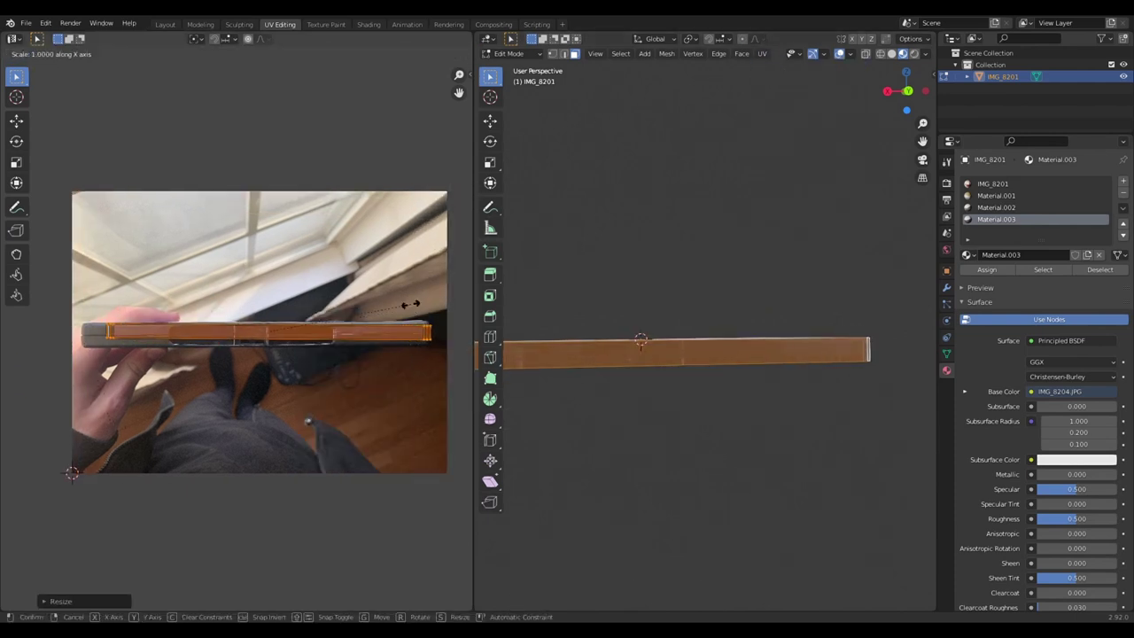
{"action": "left_click", "coordinate": [430, 295]}
{"action": "key", "text": "g"}
{"action": "left_click", "coordinate": [430, 305]}
{"action": "key", "text": "s"}
{"action": "key", "text": "x"}
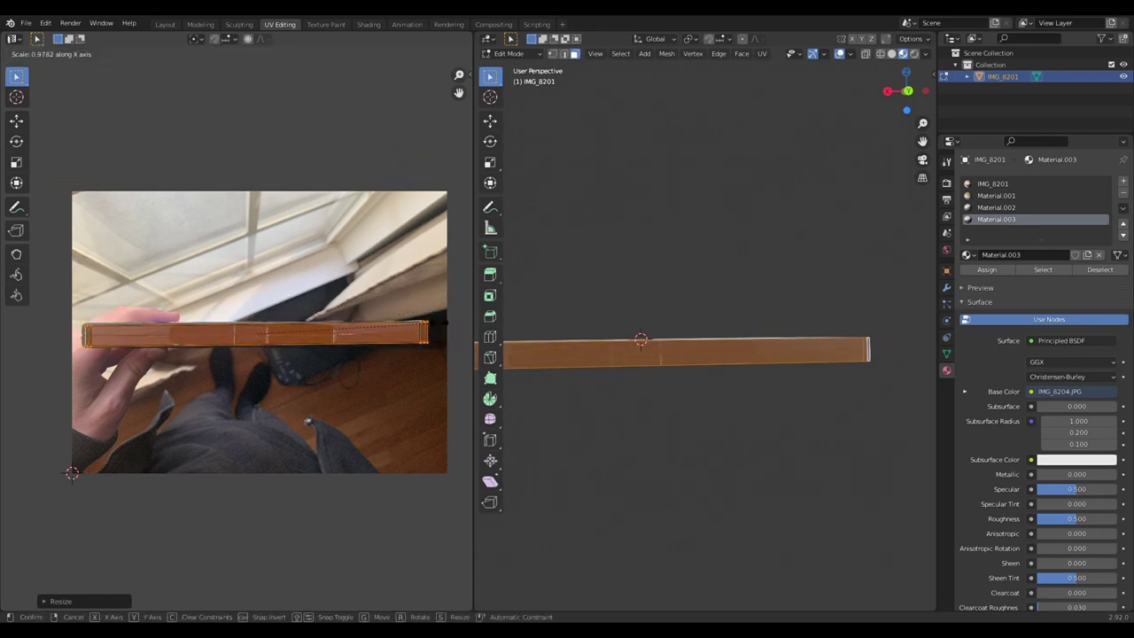
{"action": "left_click", "coordinate": [350, 287]}
- Check the textured front edge in object mode, then return to face editing
{"action": "key", "text": "Tab"}
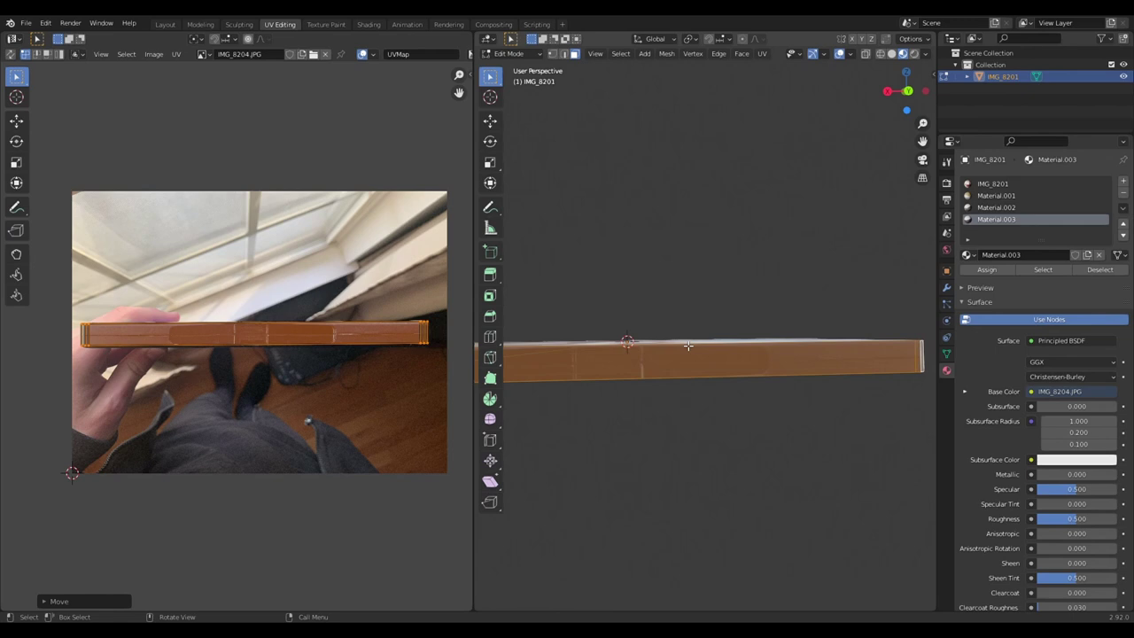
{"action": "scroll", "coordinate": [690, 346], "scroll_direction": "up", "scroll_amount": 1}
{"action": "mouse_move", "coordinate": [690, 346]}
{"action": "middle_mouse_down"}
{"action": "mouse_move", "coordinate": [738, 353]}
{"action": "mouse_move", "coordinate": [715, 370]}
{"action": "mouse_move", "coordinate": [612, 356]}
{"action": "mouse_move", "coordinate": [563, 378]}
{"action": "mouse_move", "coordinate": [645, 365]}
{"action": "middle_mouse_up"}
{"action": "key", "text": "Tab"}
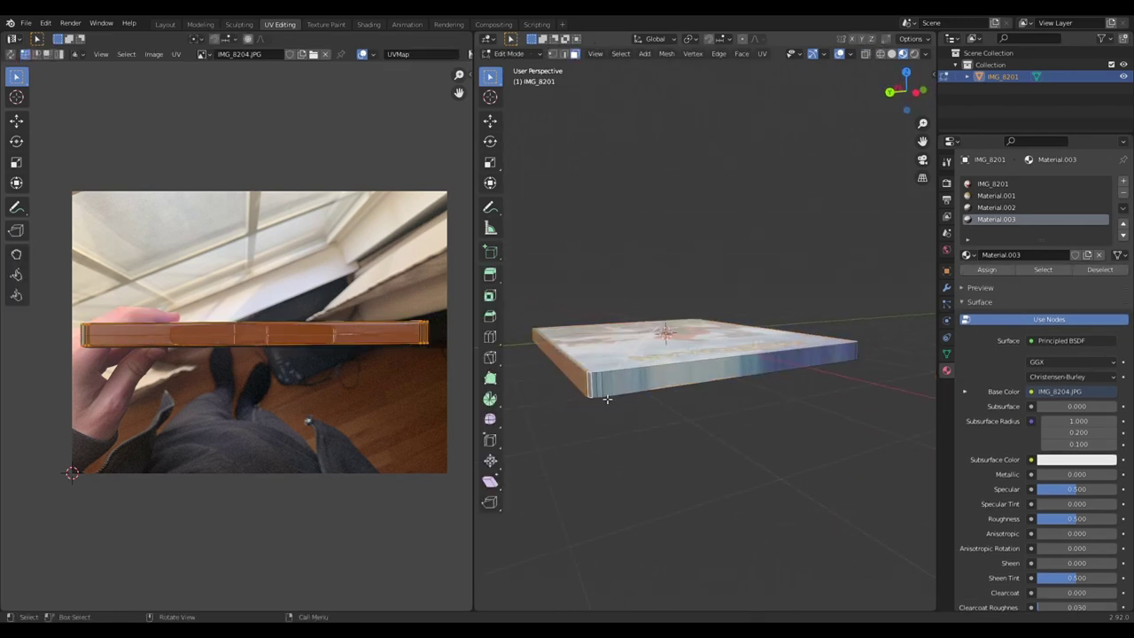
- Select the spine's edge faces and assign Material.002 to them
{"action": "left_click", "coordinate": [596, 387]}
{"action": "mouse_move", "coordinate": [863, 372]}
{"action": "middle_mouse_down"}
{"action": "mouse_move", "coordinate": [826, 405]}
{"action": "mouse_move", "coordinate": [861, 438]}
{"action": "mouse_move", "coordinate": [770, 323]}
{"action": "middle_mouse_up"}
{"action": "left_click", "coordinate": [845, 426], "text": "ctrl"}
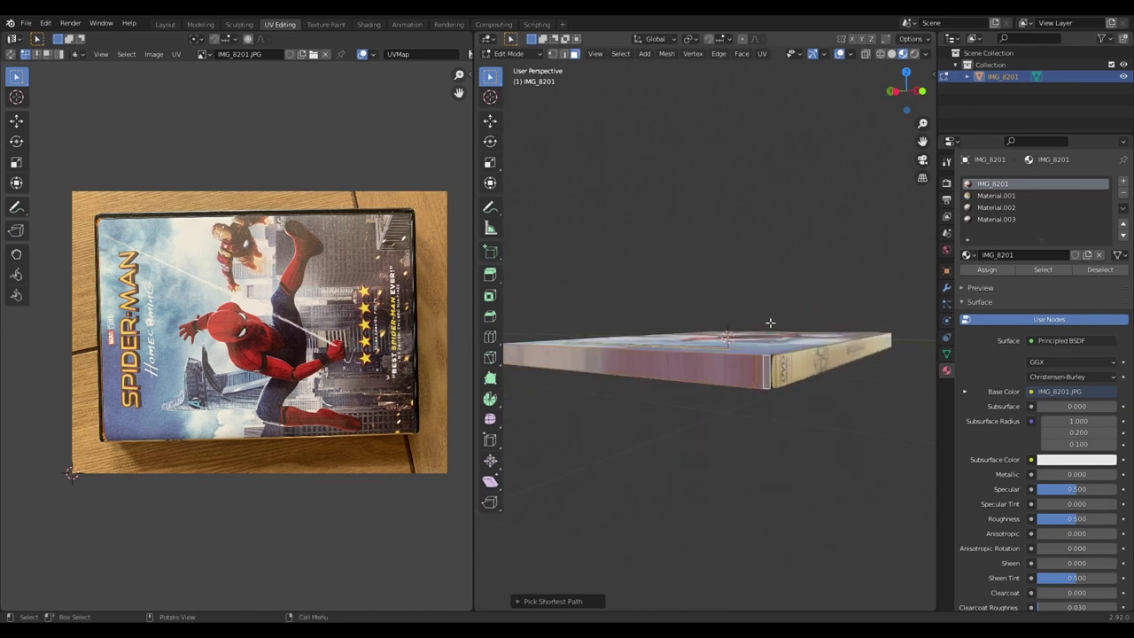
{"action": "left_click", "coordinate": [1014, 221]}
{"action": "left_click", "coordinate": [1123, 181]}
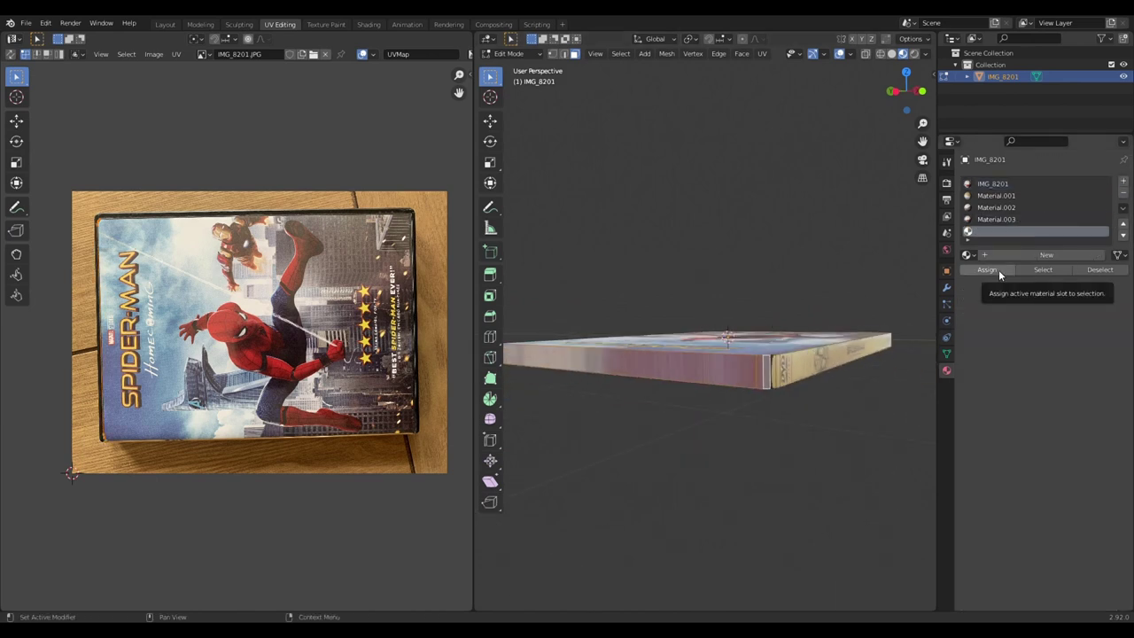
{"action": "left_click", "coordinate": [1001, 196]}
{"action": "left_click", "coordinate": [1001, 208]}
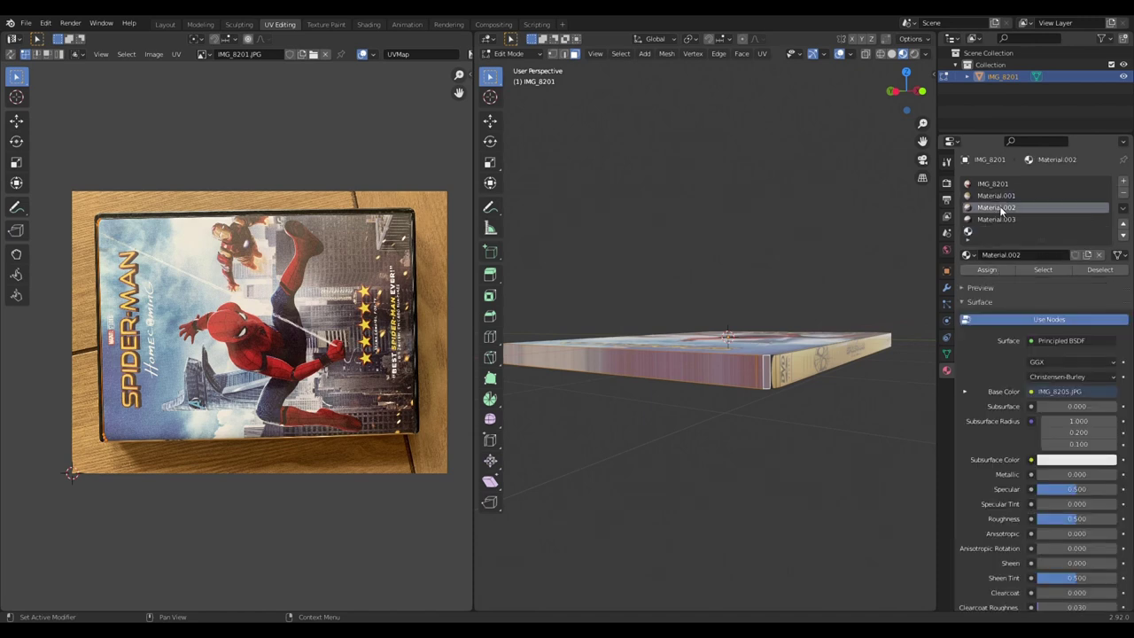
{"action": "left_click", "coordinate": [989, 270]}
- Unwrap the spine faces, then rotate and resize the strip over the photo's spine
{"action": "middle_click_drag", "start_coordinate": [735, 305], "coordinate": [758, 248]}
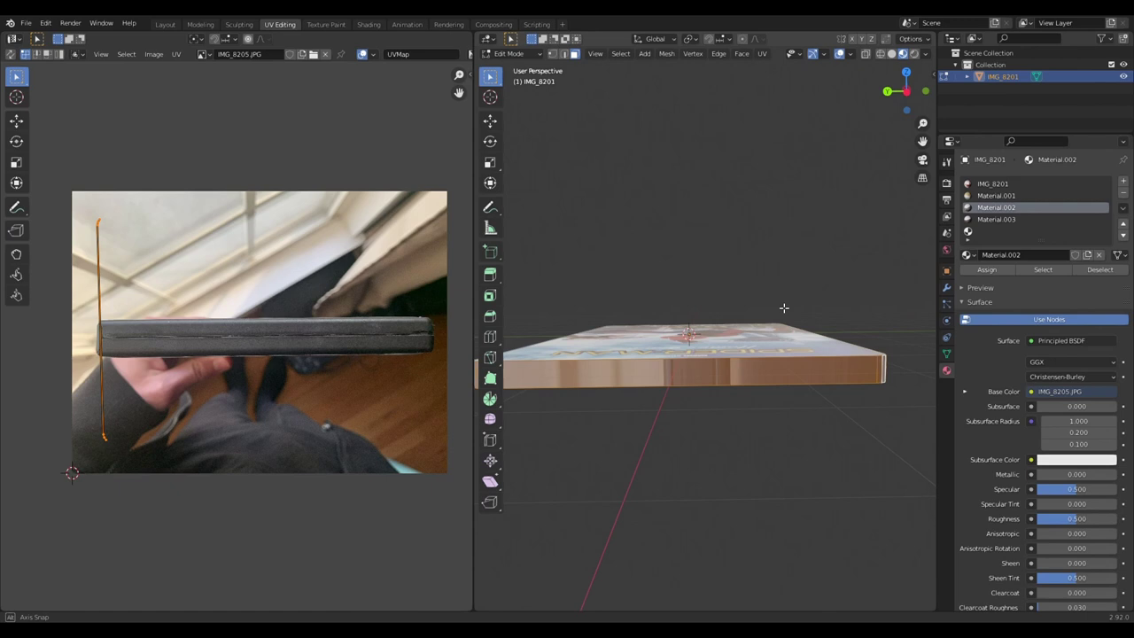
{"action": "left_click", "coordinate": [760, 53]}
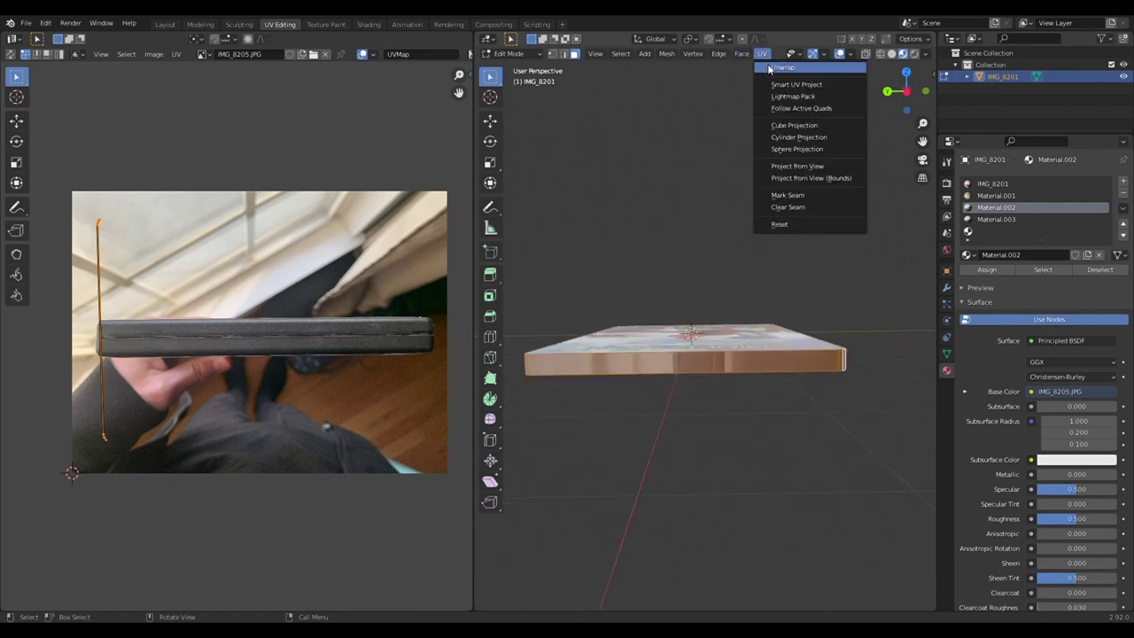
{"action": "left_click", "coordinate": [777, 70]}
{"action": "key", "text": "r"}
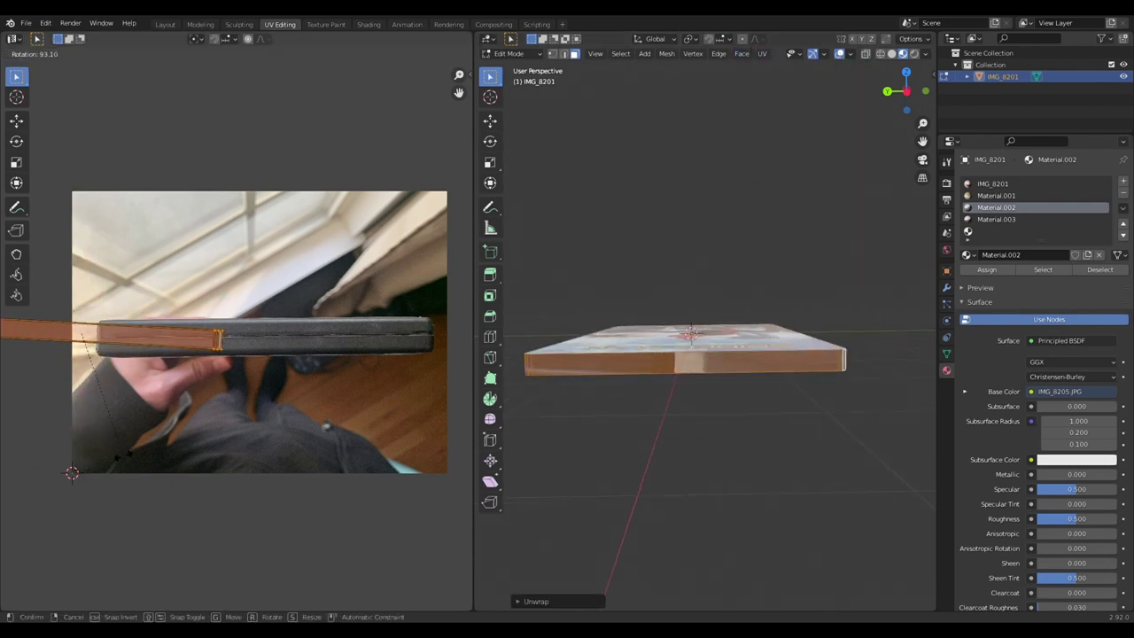
{"action": "left_click", "coordinate": [457, 365]}
{"action": "key", "text": "s"}
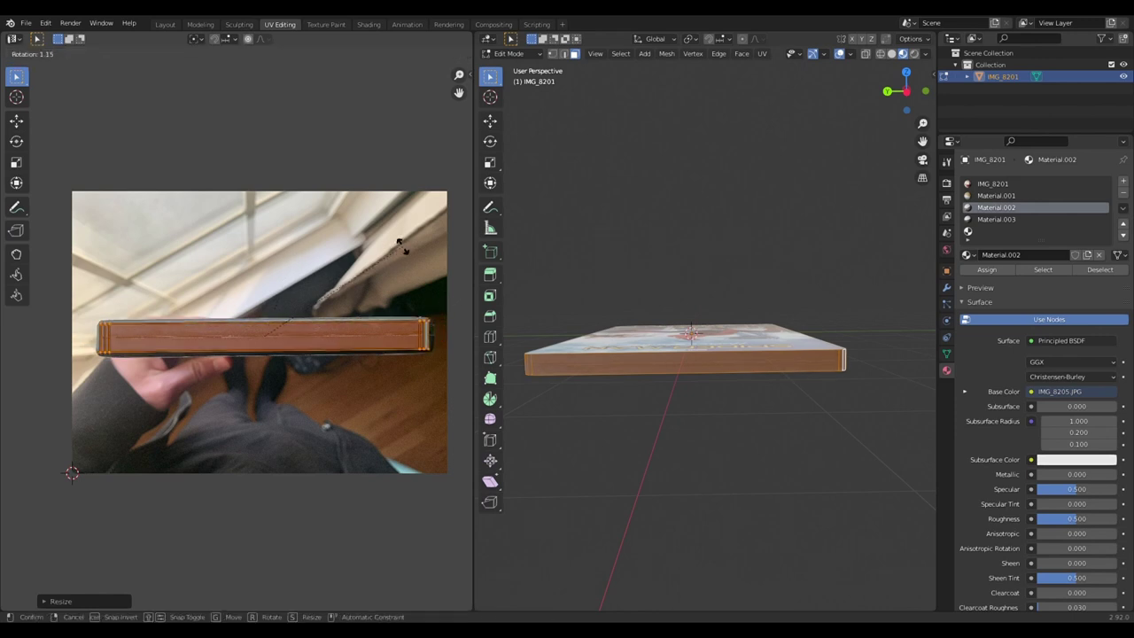
{"action": "left_click", "coordinate": [398, 240]}
- Rotate the spine's UV strip 180° so the texture faces the right way
{"action": "middle_click_drag", "start_coordinate": [712, 292], "coordinate": [720, 290]}
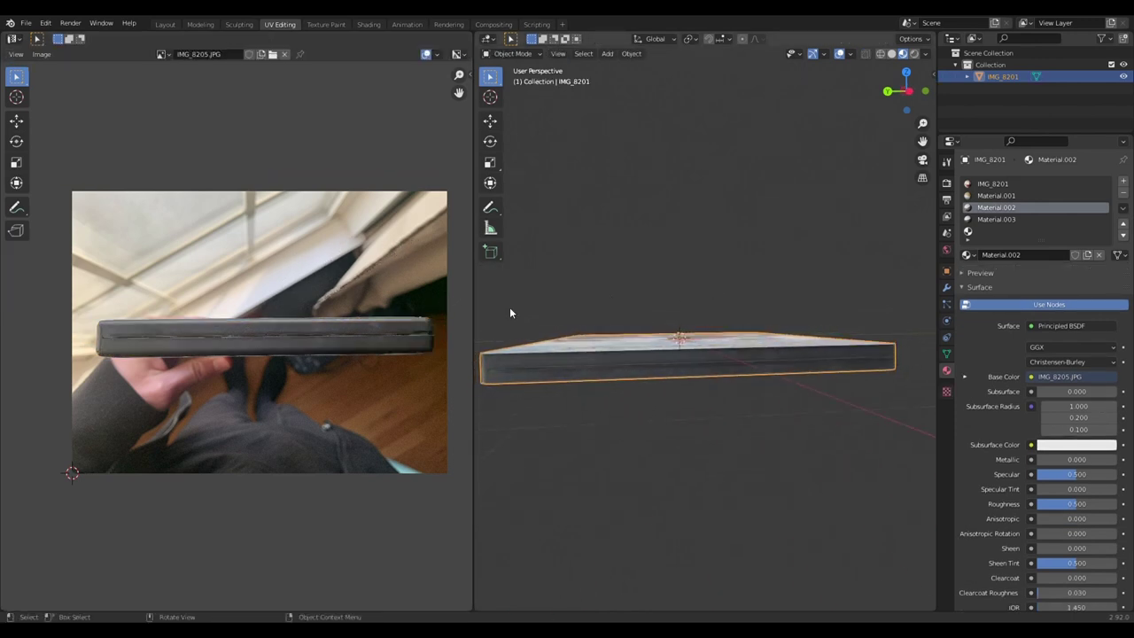
{"action": "key", "text": "r"}
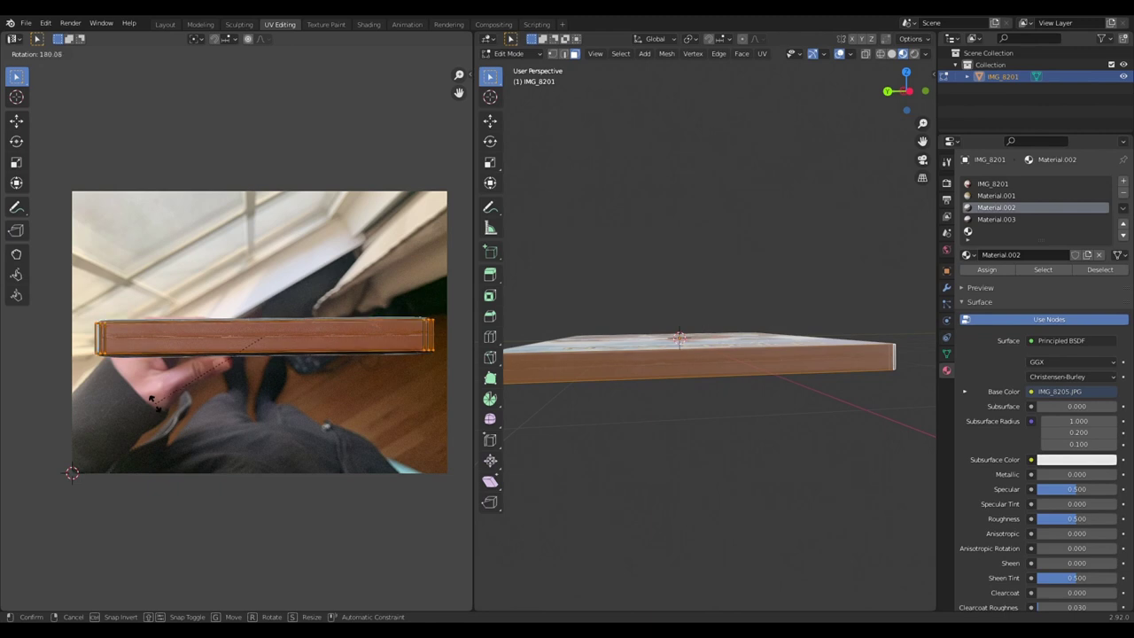
{"action": "left_click", "coordinate": [152, 401]}
{"action": "mouse_move", "coordinate": [699, 359]}
{"action": "middle_mouse_down"}
{"action": "mouse_move", "coordinate": [728, 357]}
{"action": "mouse_move", "coordinate": [568, 365]}
{"action": "mouse_move", "coordinate": [743, 358]}
{"action": "mouse_move", "coordinate": [638, 386]}
{"action": "middle_mouse_up"}
{"action": "key", "text": "Tab"}
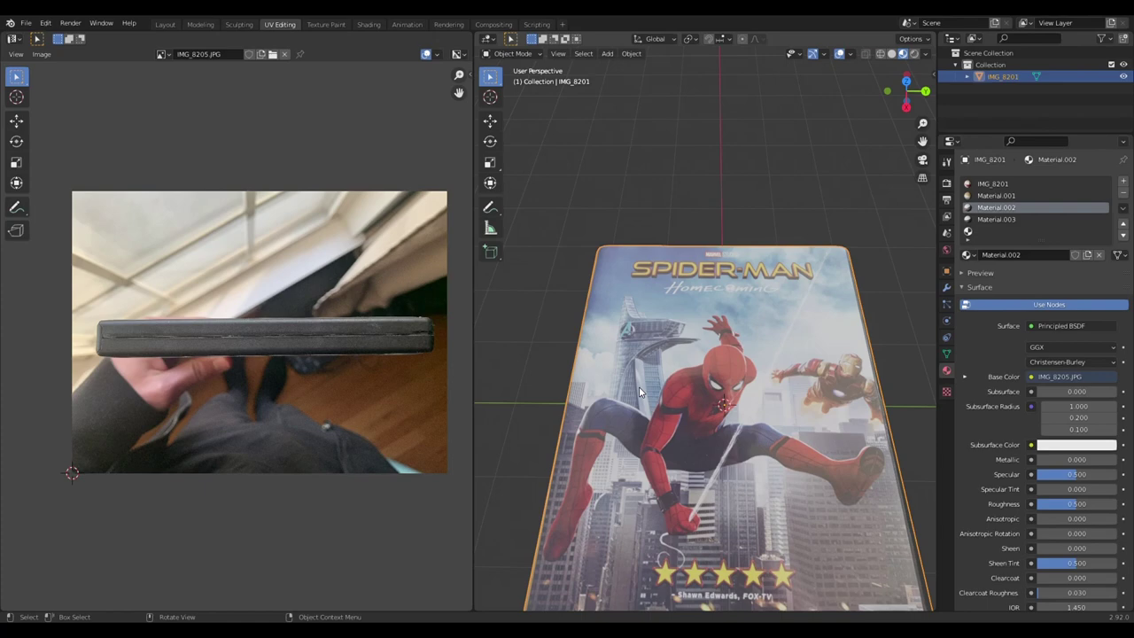
- Slightly enlarge the front cover's UV island to fill the case, then inspect the back
{"action": "scroll", "coordinate": [649, 379], "scroll_direction": "down", "scroll_amount": 2}
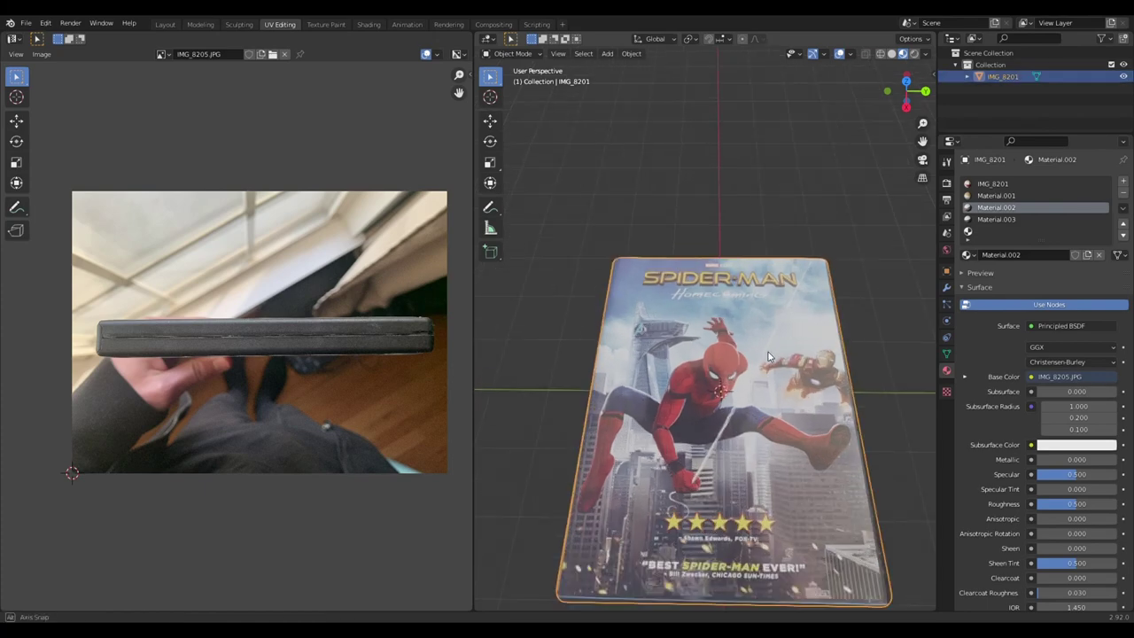
{"action": "middle_click_drag", "start_coordinate": [777, 311], "coordinate": [750, 306]}
{"action": "scroll", "coordinate": [749, 305], "scroll_direction": "up", "scroll_amount": 2}
{"action": "key", "text": "Tab"}
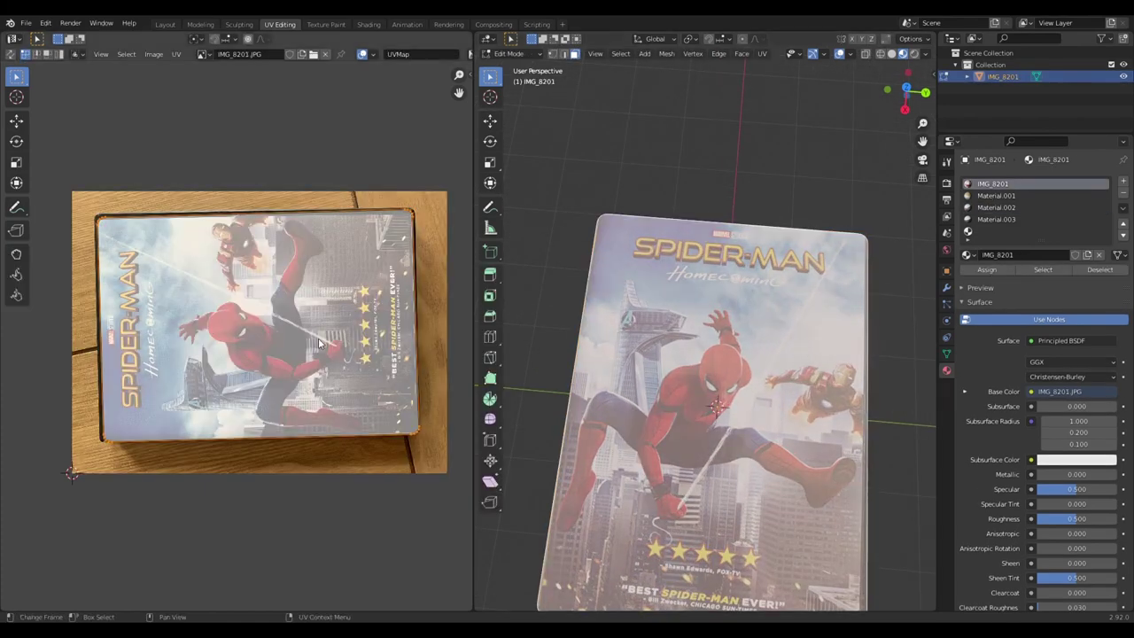
{"action": "key", "text": "s"}
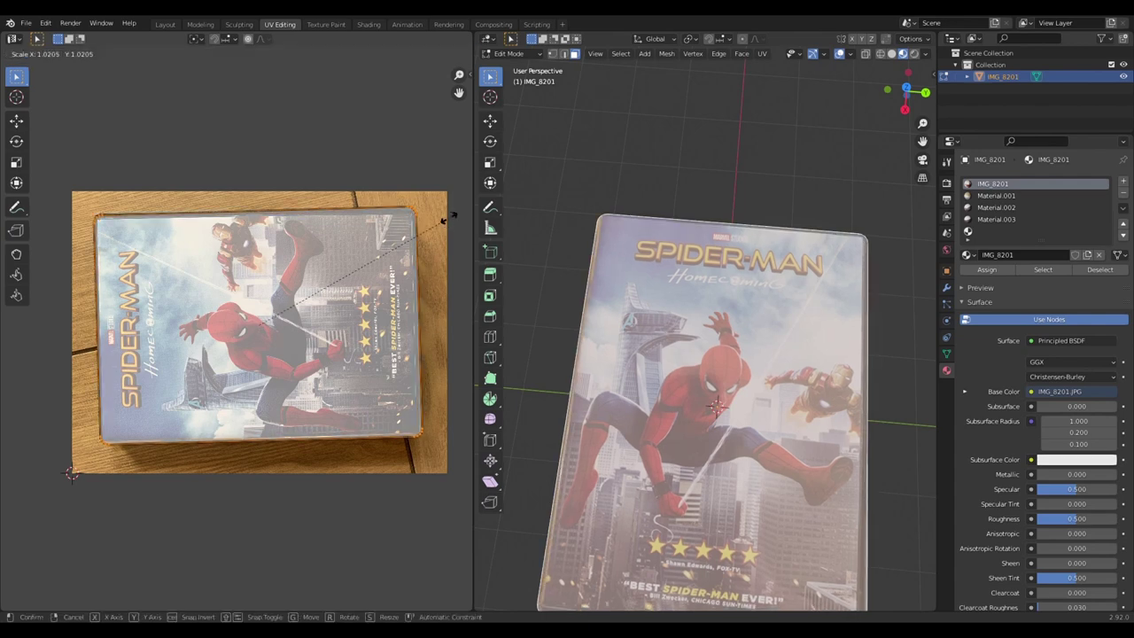
{"action": "left_click", "coordinate": [448, 218]}
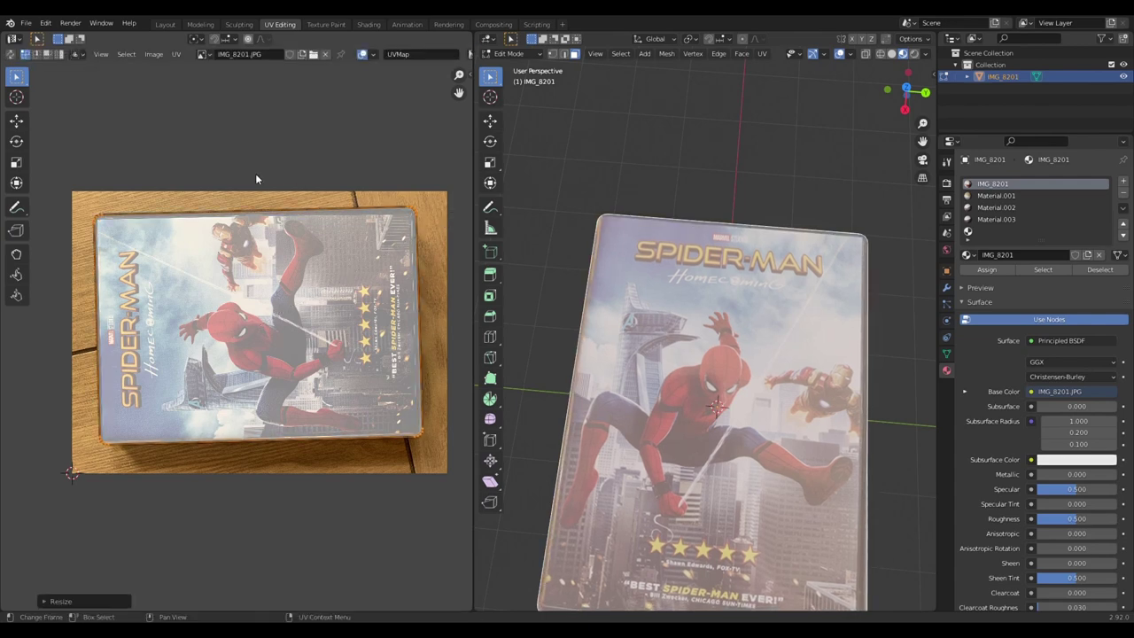
{"action": "key", "text": "Tab"}
{"action": "mouse_move", "coordinate": [726, 293]}
{"action": "middle_mouse_down"}
{"action": "mouse_move", "coordinate": [760, 248]}
{"action": "mouse_move", "coordinate": [663, 100]}
{"action": "mouse_move", "coordinate": [697, 174]}
{"action": "middle_mouse_up"}
{"action": "scroll", "coordinate": [770, 252], "scroll_direction": "down", "scroll_amount": 1}
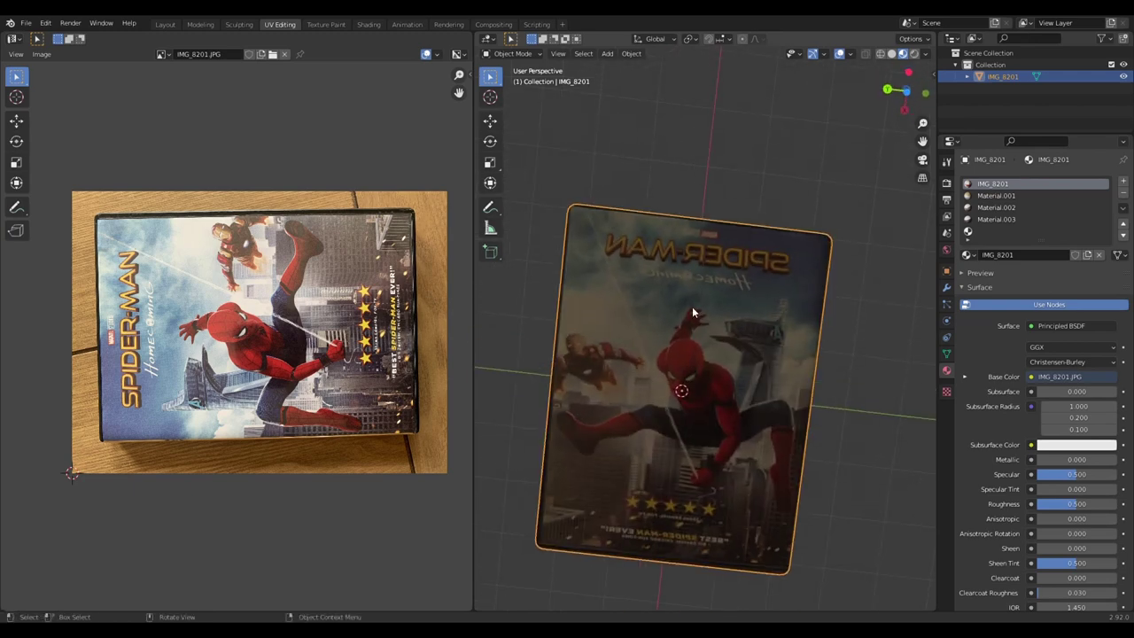
{"action": "key", "text": "Tab"}
- Assign new Material.004 to the selection, linking the back-cover image texture to Base Color
{"action": "key", "text": "a"}
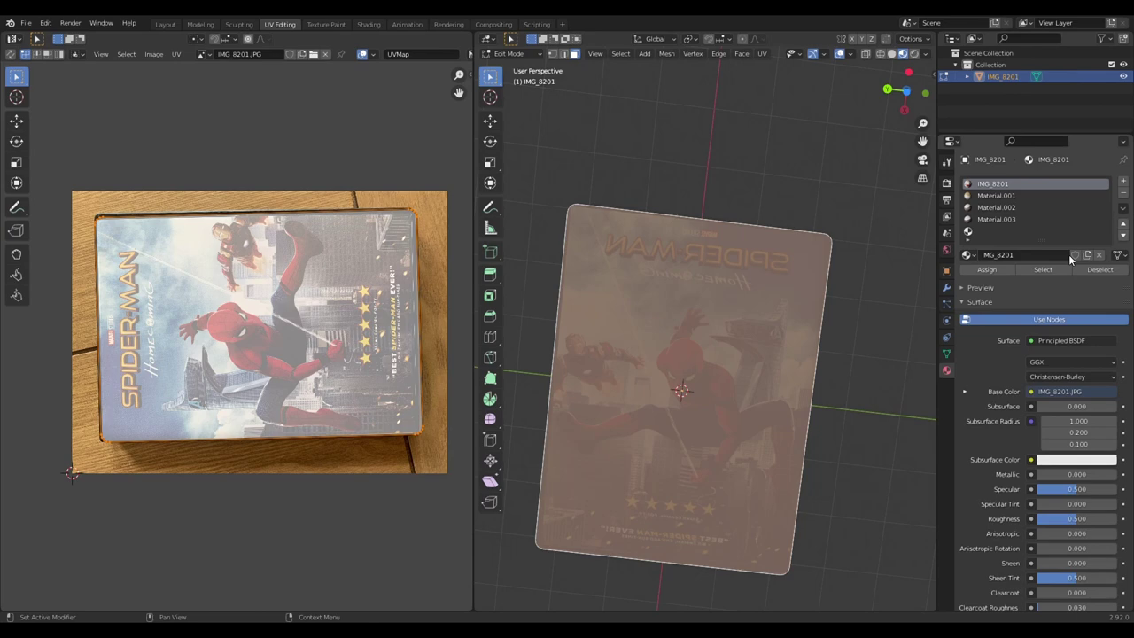
{"action": "left_click", "coordinate": [1124, 183]}
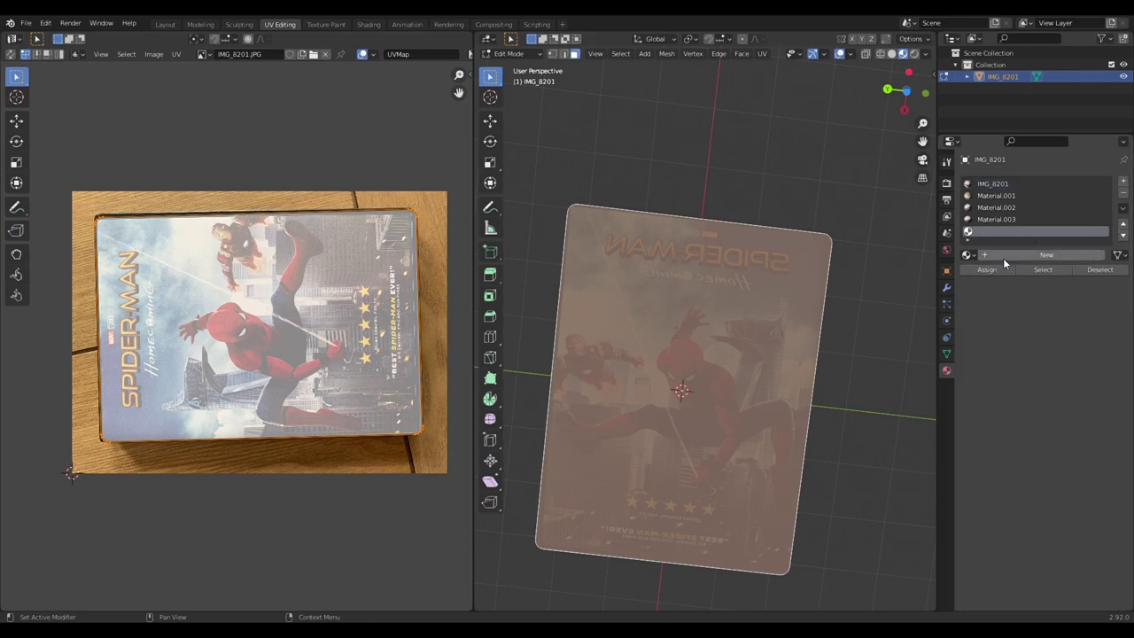
{"action": "left_click", "coordinate": [1006, 257]}
{"action": "left_click", "coordinate": [992, 269]}
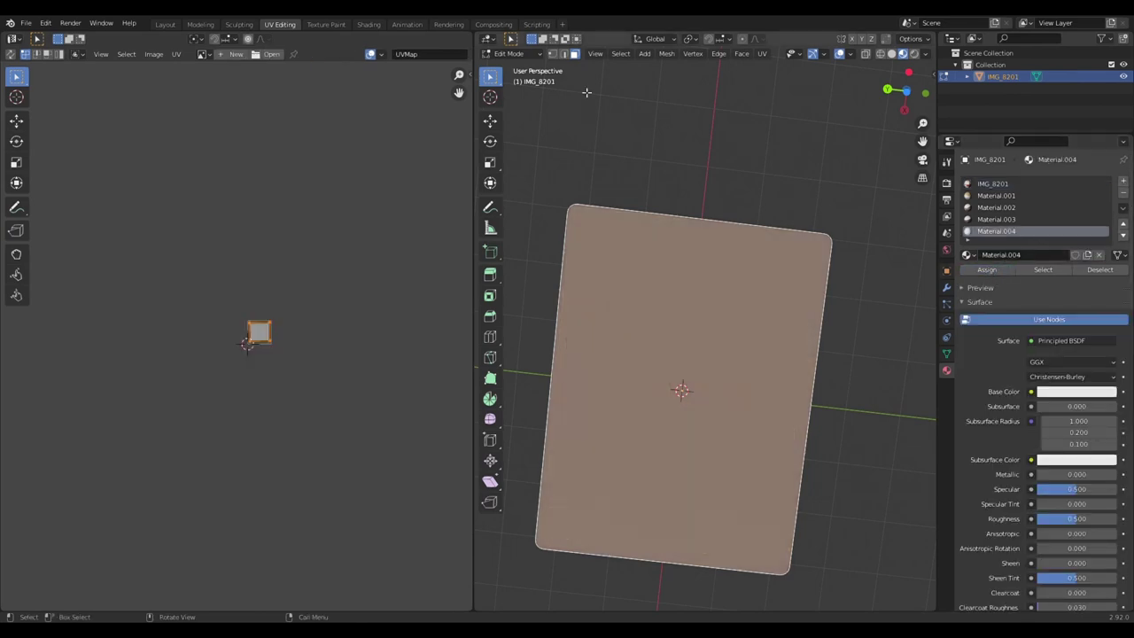
{"action": "left_click", "coordinate": [368, 24]}
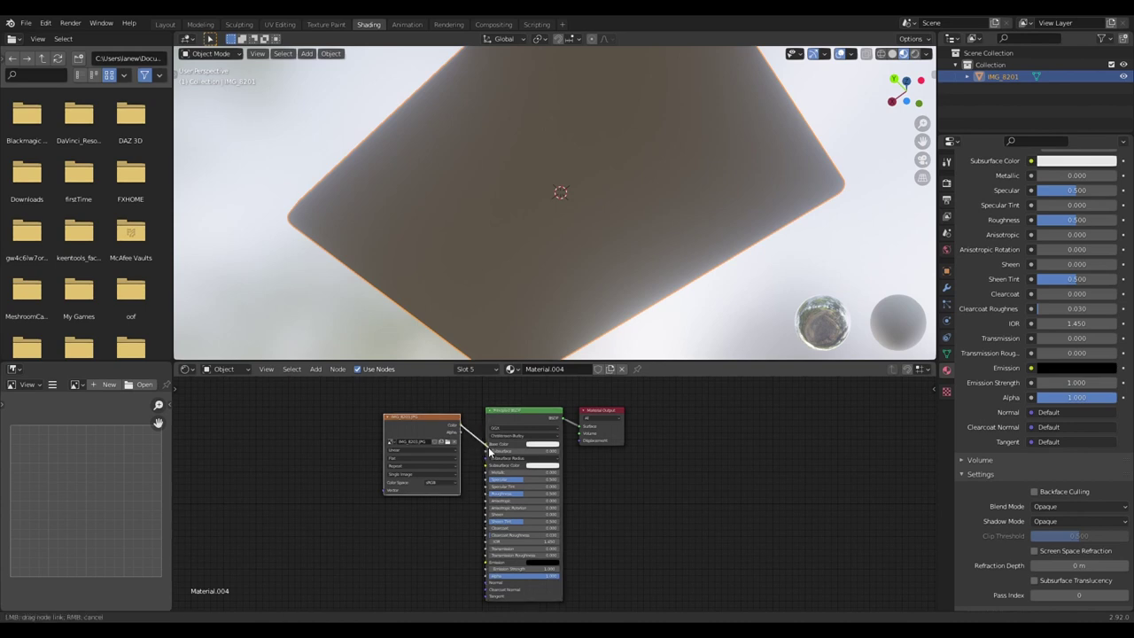
{"action": "left_click_drag", "start_coordinate": [487, 449], "coordinate": [486, 444]}
{"action": "middle_click_drag", "start_coordinate": [584, 192], "coordinate": [558, 139]}
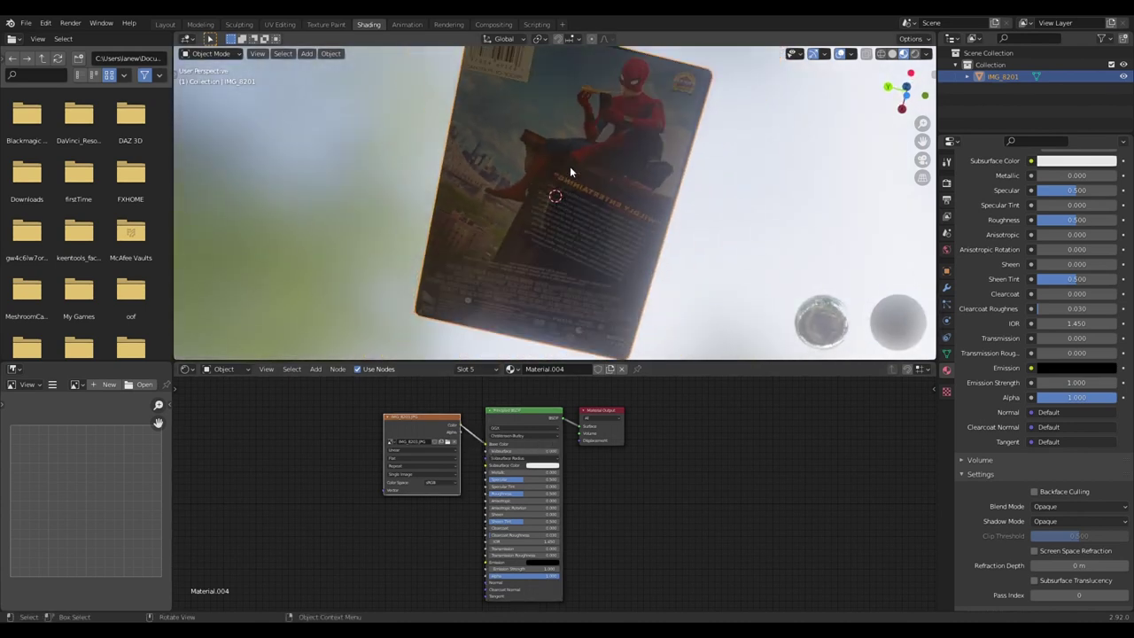
{"action": "scroll", "coordinate": [558, 140], "scroll_direction": "down", "scroll_amount": 2}
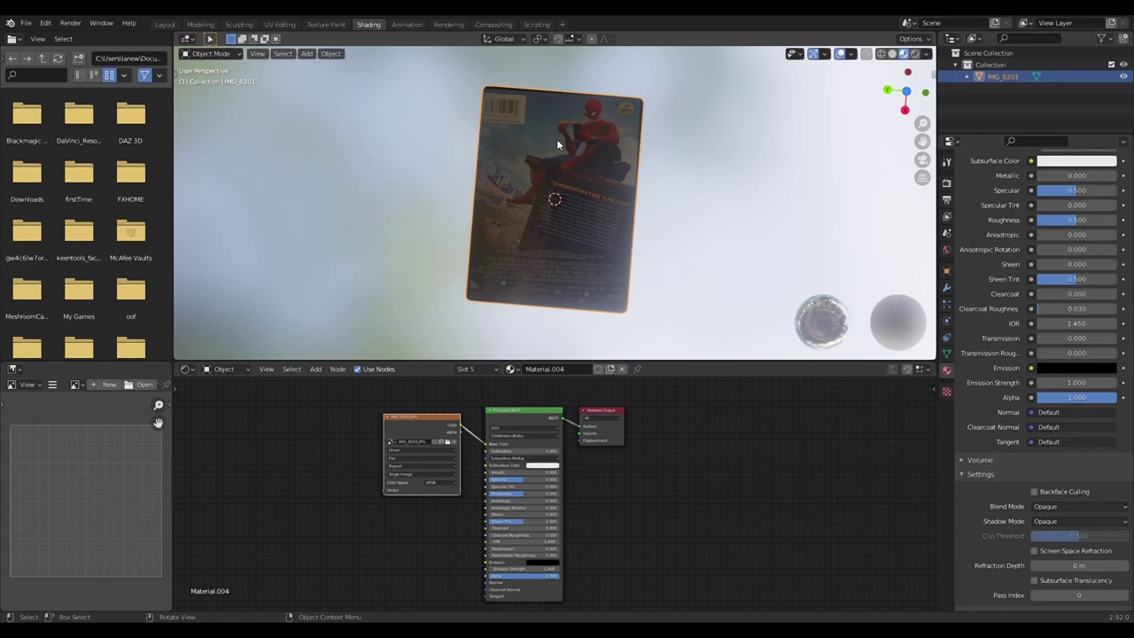
- Rotate, enlarge and shift the back-cover UV island to match the photographed back cover
{"action": "left_click", "coordinate": [271, 25]}
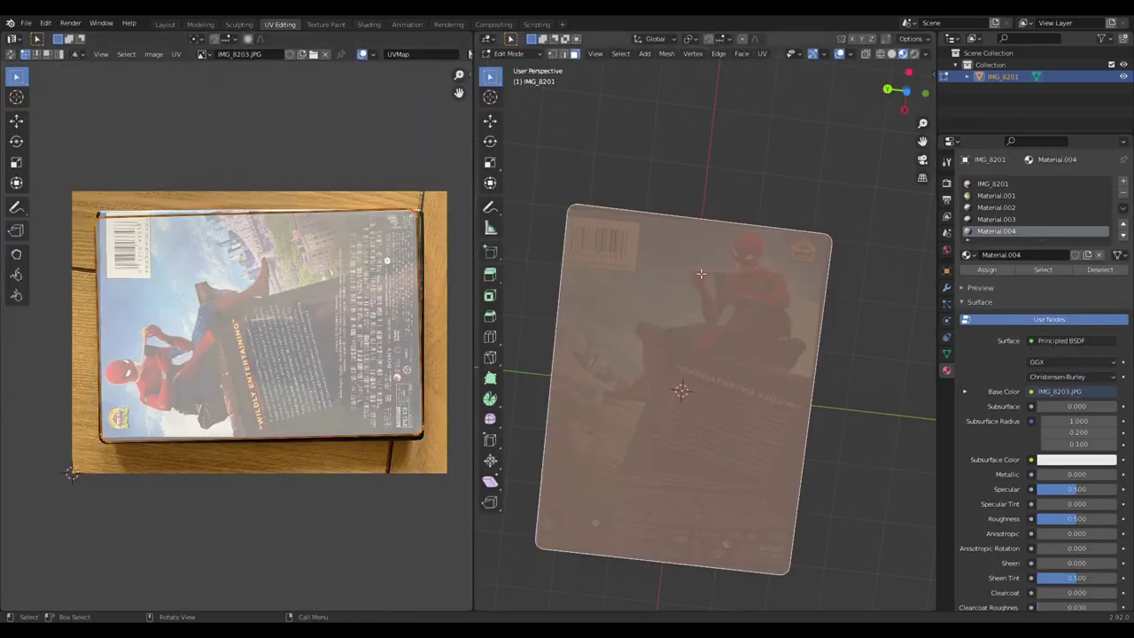
{"action": "key", "text": "r"}
{"action": "left_click", "coordinate": [431, 218]}
{"action": "key", "text": "s"}
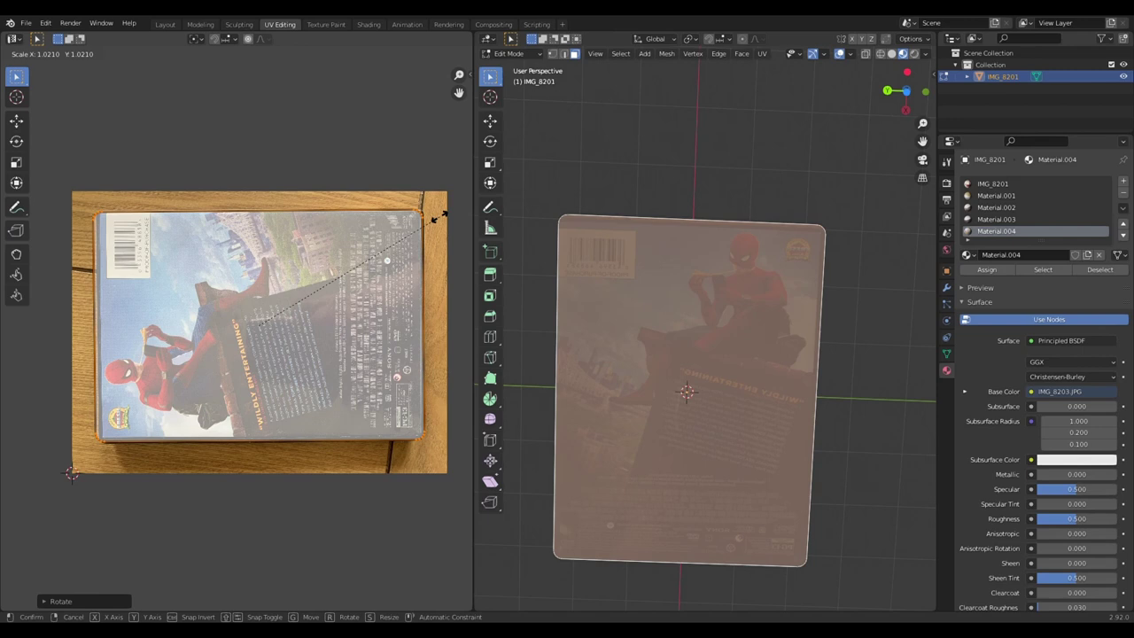
{"action": "left_click", "coordinate": [430, 229]}
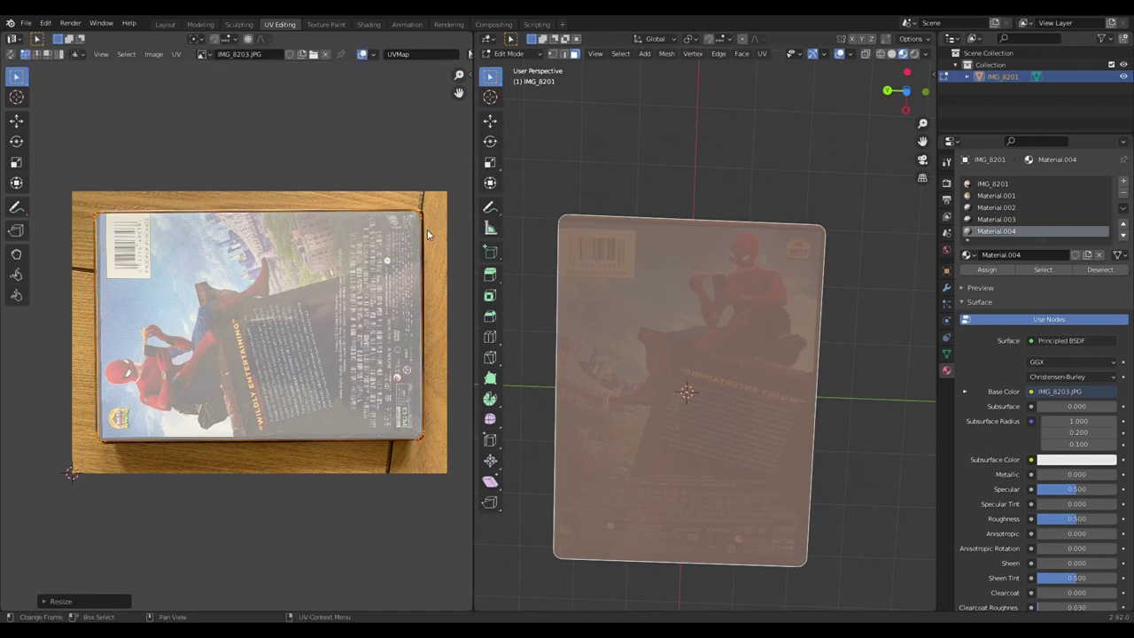
{"action": "key", "text": "g"}
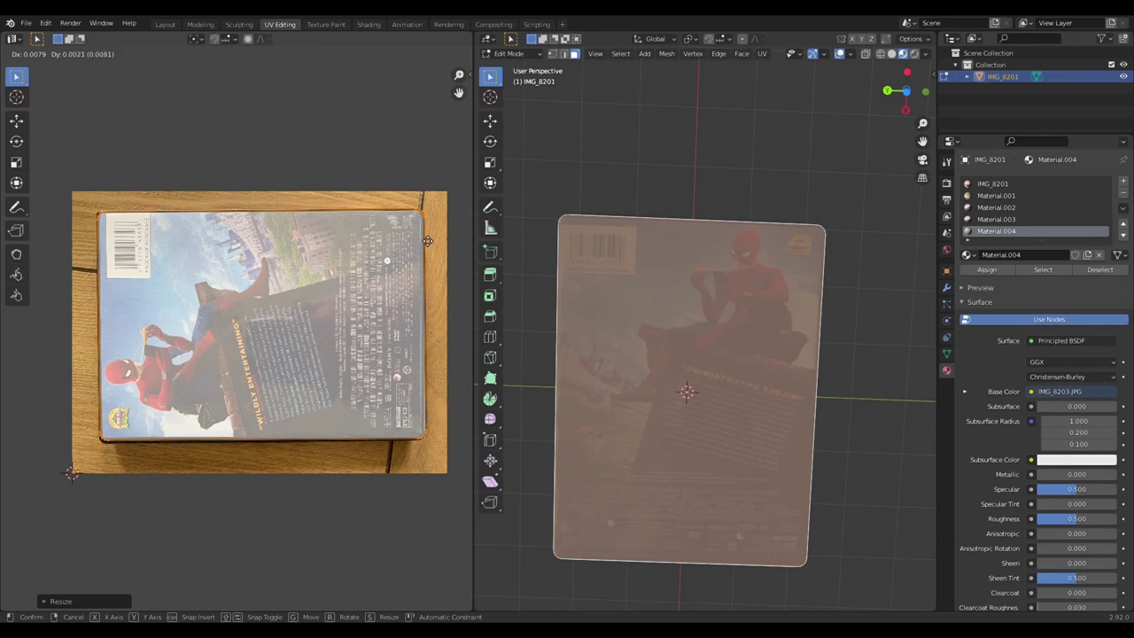
{"action": "left_click", "coordinate": [427, 241]}
- Select both edge loops around the cover rim of the case
{"action": "left_click", "coordinate": [165, 24]}
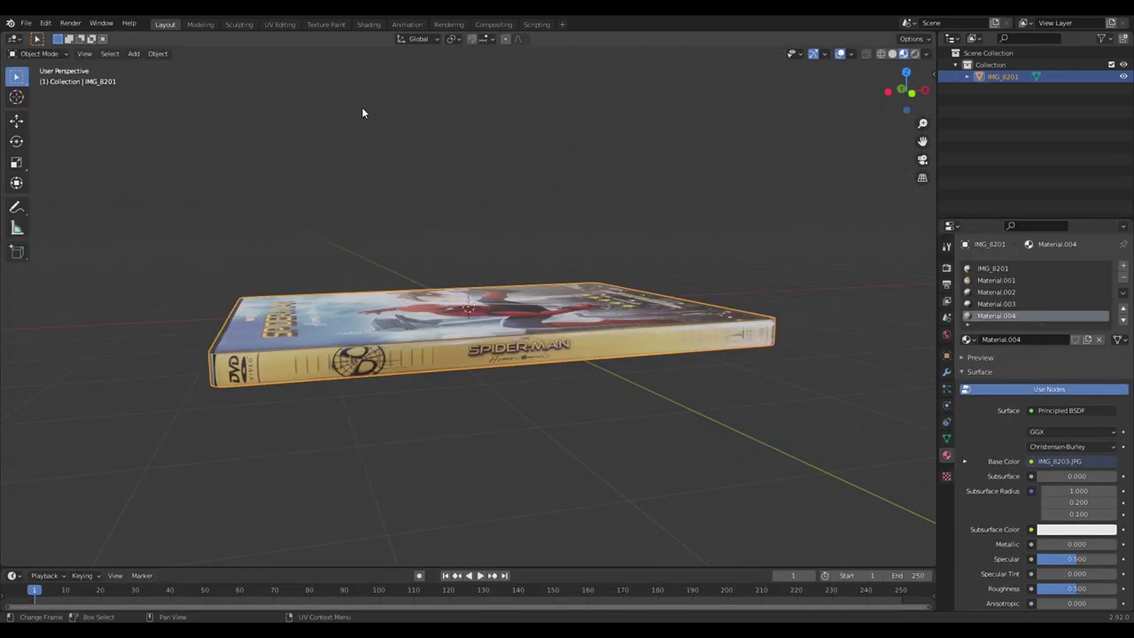
{"action": "mouse_move", "coordinate": [611, 217]}
{"action": "middle_mouse_down"}
{"action": "mouse_move", "coordinate": [710, 143]}
{"action": "mouse_move", "coordinate": [699, 116]}
{"action": "mouse_move", "coordinate": [510, 384]}
{"action": "mouse_move", "coordinate": [530, 360]}
{"action": "mouse_move", "coordinate": [160, 91]}
{"action": "middle_mouse_up"}
{"action": "key", "text": "Tab"}
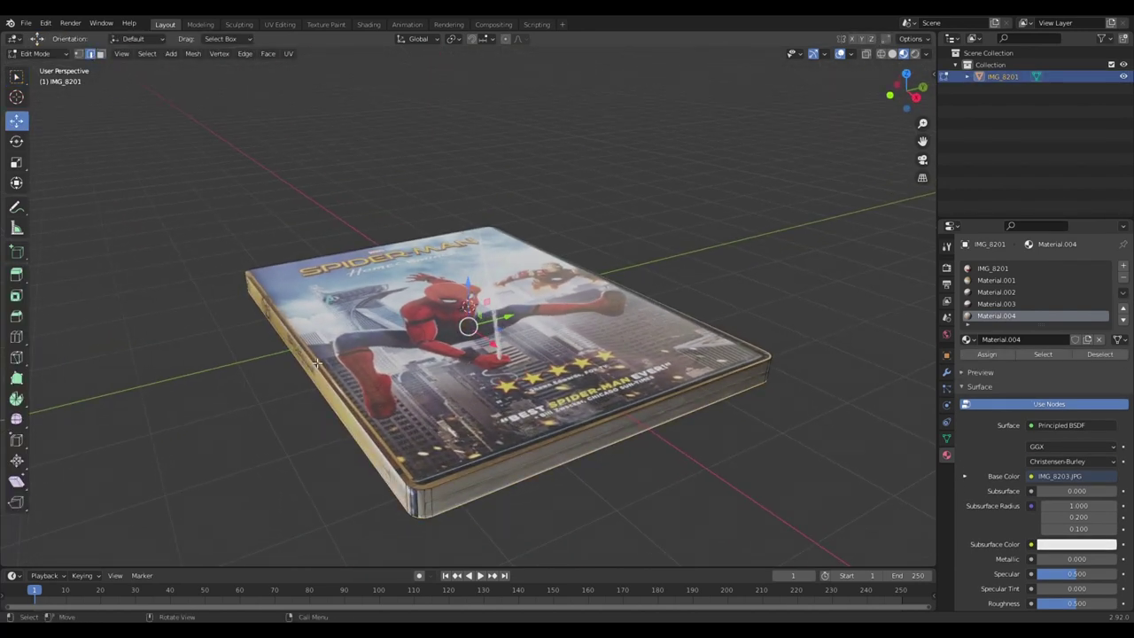
{"action": "left_click", "coordinate": [486, 467], "text": "alt"}
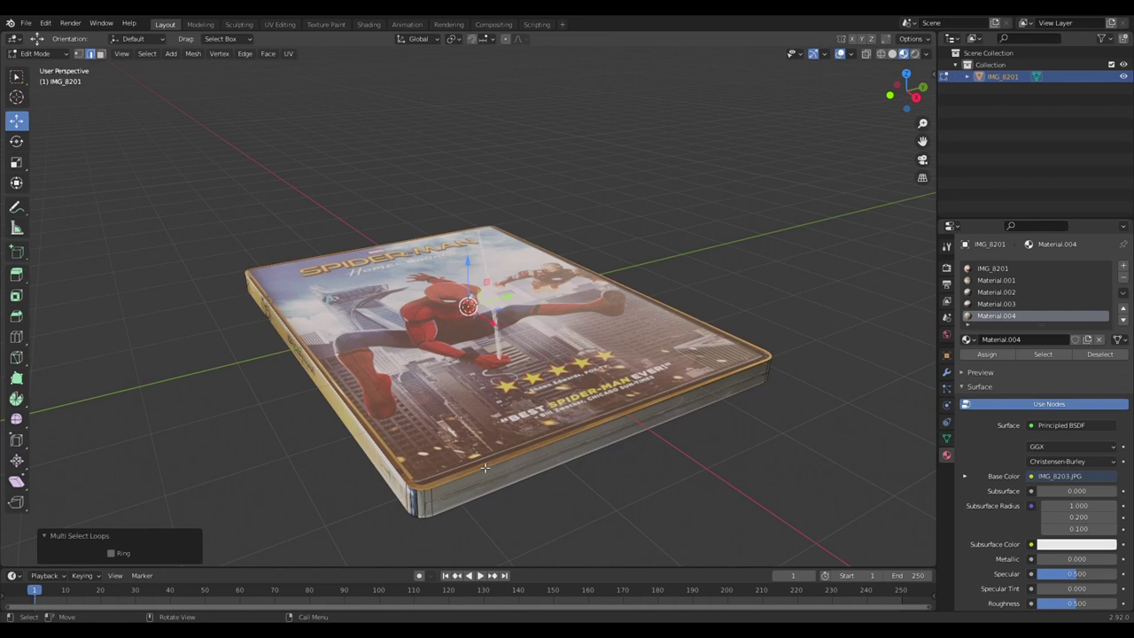
{"action": "left_click", "coordinate": [497, 493], "text": "alt"}
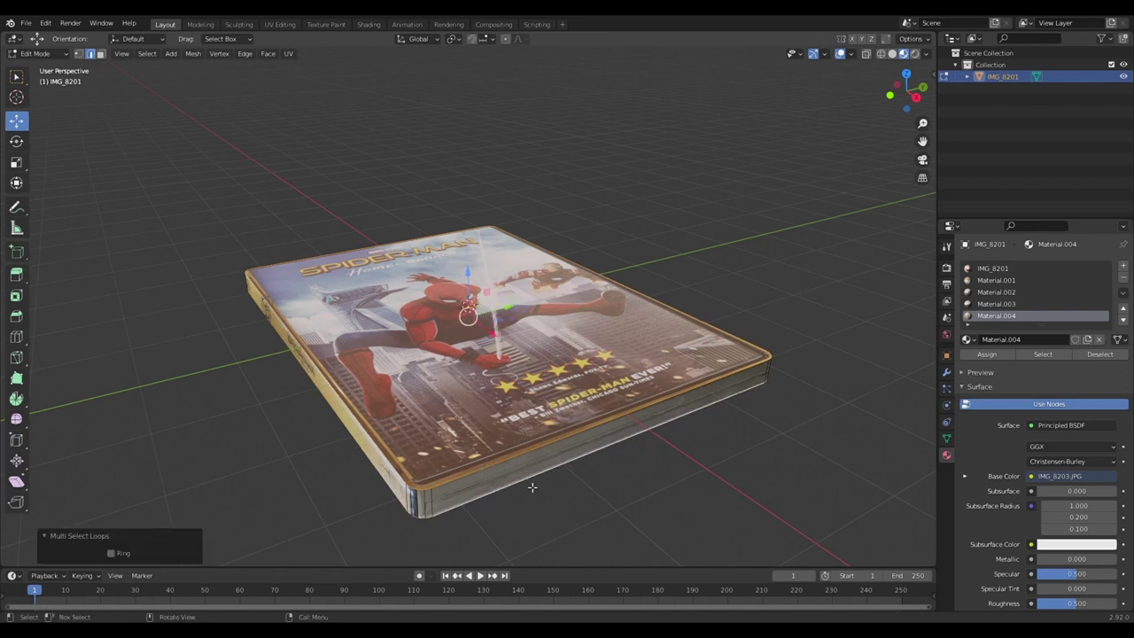
{"action": "mouse_move", "coordinate": [531, 481]}
{"action": "middle_mouse_down"}
{"action": "mouse_move", "coordinate": [582, 413]}
{"action": "mouse_move", "coordinate": [563, 465]}
{"action": "middle_mouse_up"}
- Bevel the rim edges with a narrow width and two segments
{"action": "left_click", "coordinate": [16, 315]}
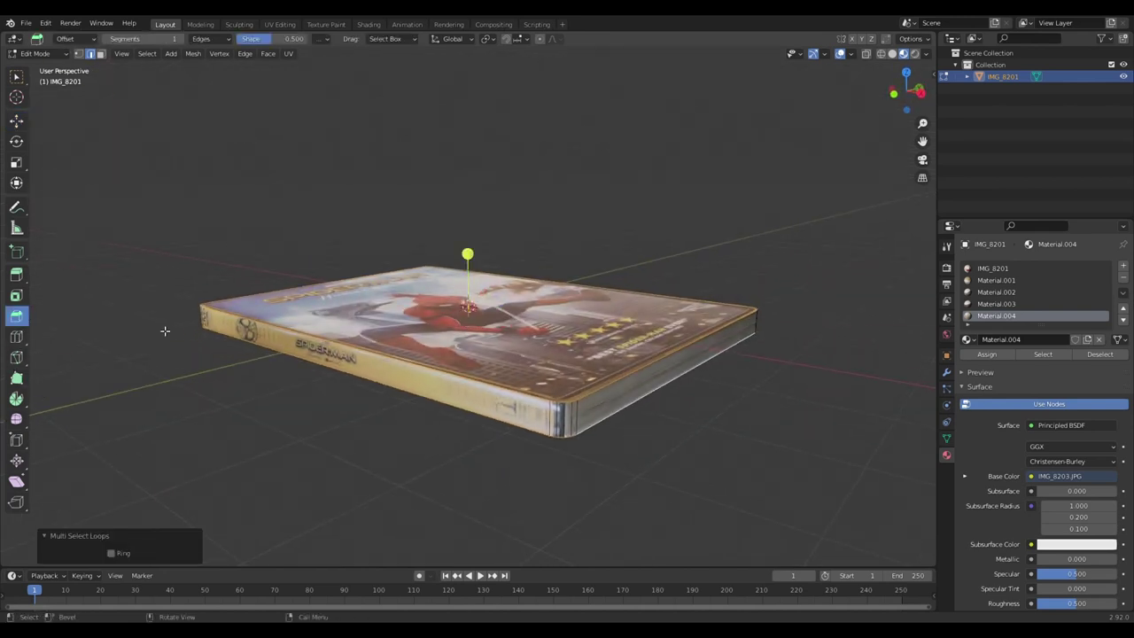
{"action": "middle_click_drag", "start_coordinate": [466, 256], "coordinate": [434, 248]}
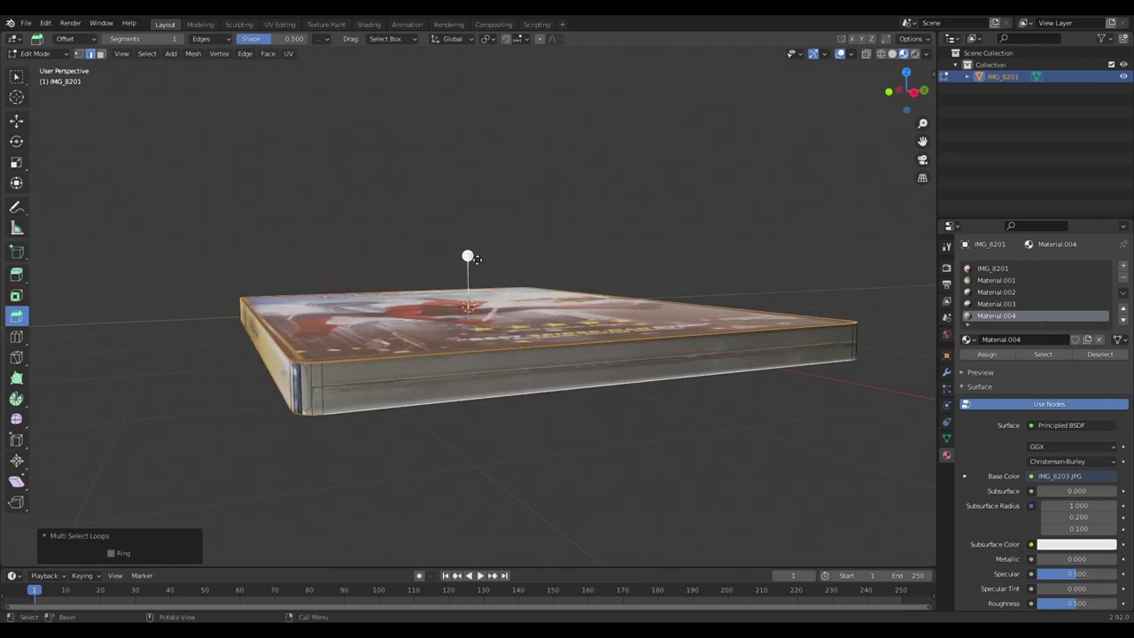
{"action": "left_click_drag", "start_coordinate": [477, 259], "coordinate": [477, 254]}
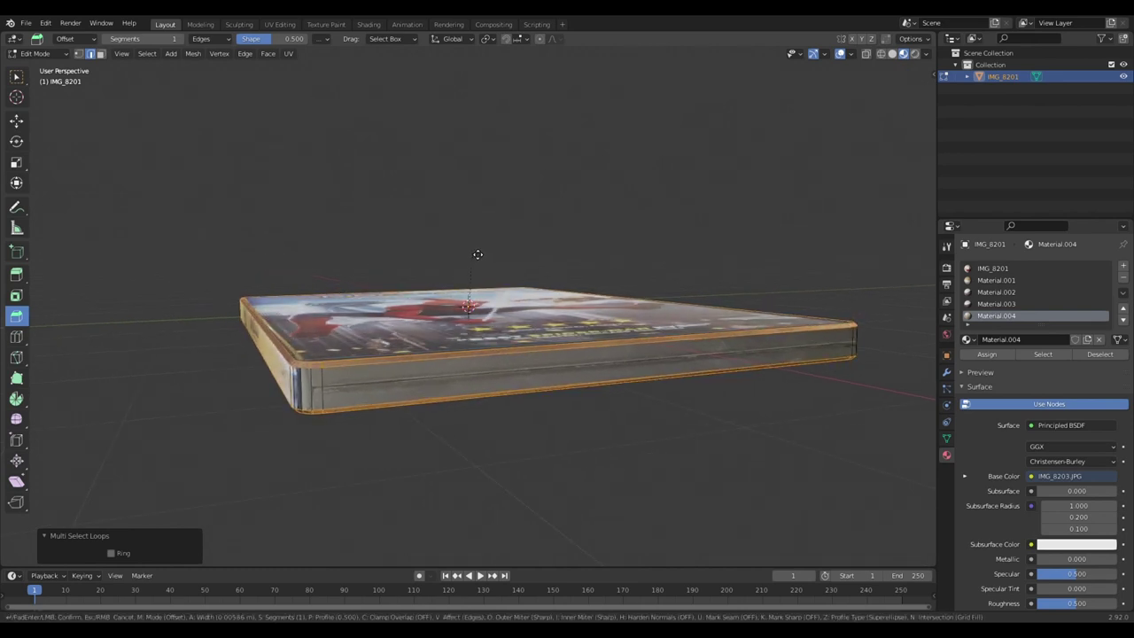
{"action": "left_click_drag", "start_coordinate": [478, 254], "coordinate": [474, 254]}
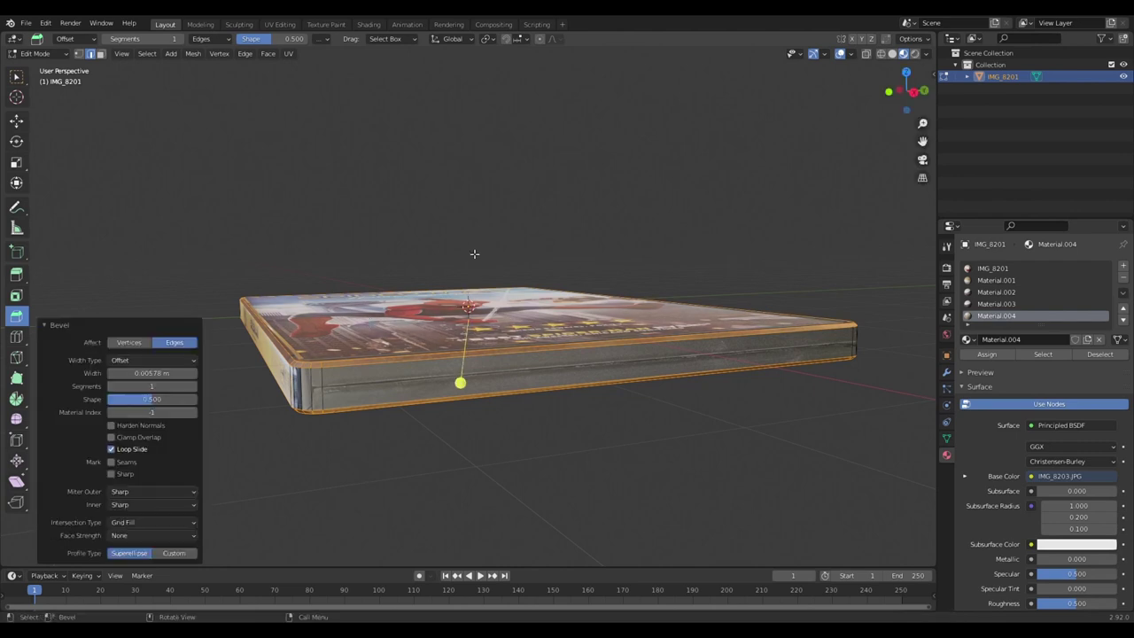
{"action": "left_click", "coordinate": [193, 385]}
- Shade the case smooth with 30° auto smooth in its mesh data settings
{"action": "key", "text": "Tab"}
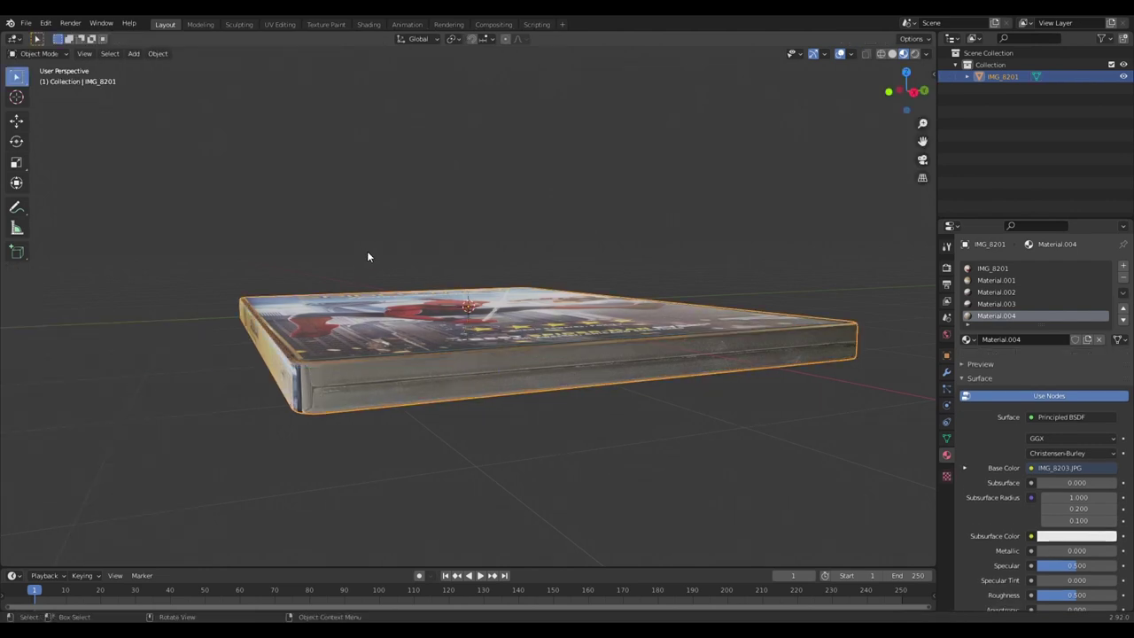
{"action": "left_click", "coordinate": [367, 250]}
{"action": "scroll", "coordinate": [390, 256], "scroll_direction": "up", "scroll_amount": 4}
{"action": "scroll", "coordinate": [402, 255], "scroll_direction": "up", "scroll_amount": 2}
{"action": "mouse_move", "coordinate": [403, 255]}
{"action": "middle_mouse_down"}
{"action": "mouse_move", "coordinate": [372, 254]}
{"action": "mouse_move", "coordinate": [382, 251]}
{"action": "middle_mouse_up"}
{"action": "left_click", "coordinate": [368, 348]}
{"action": "right_click", "coordinate": [368, 348]}
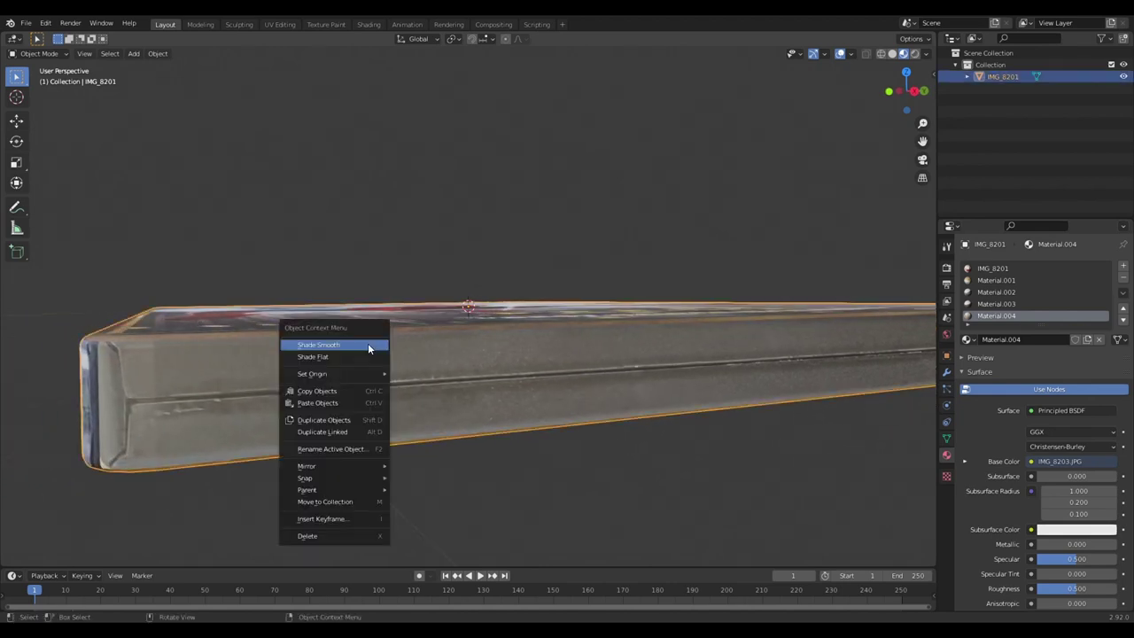
{"action": "left_click", "coordinate": [947, 437]}
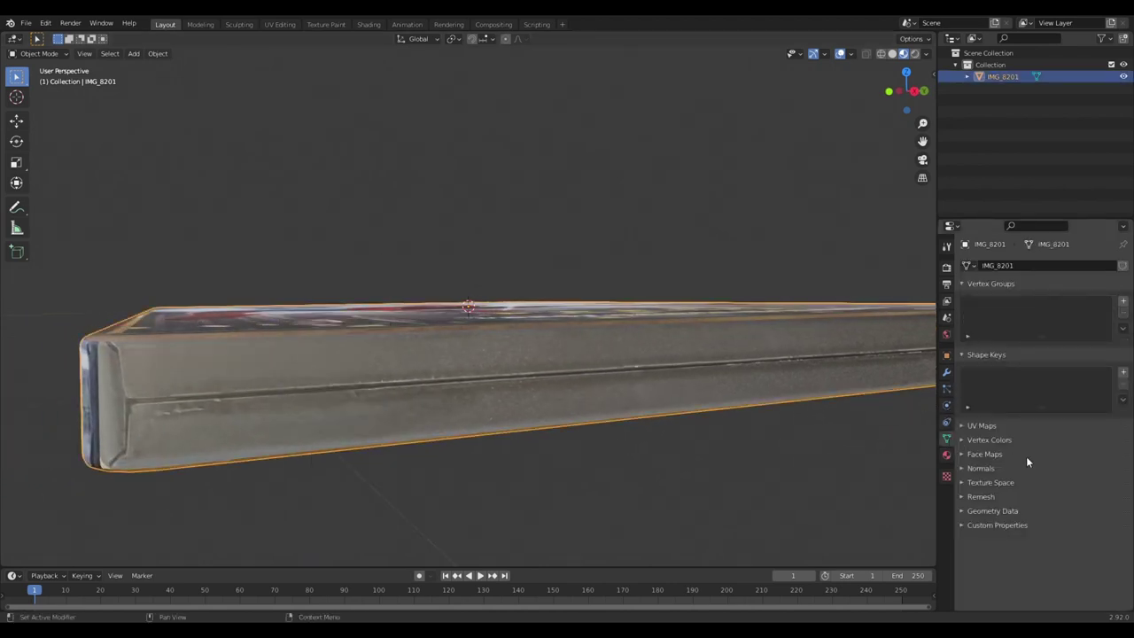
{"action": "middle_click_drag", "start_coordinate": [611, 381], "coordinate": [573, 383]}
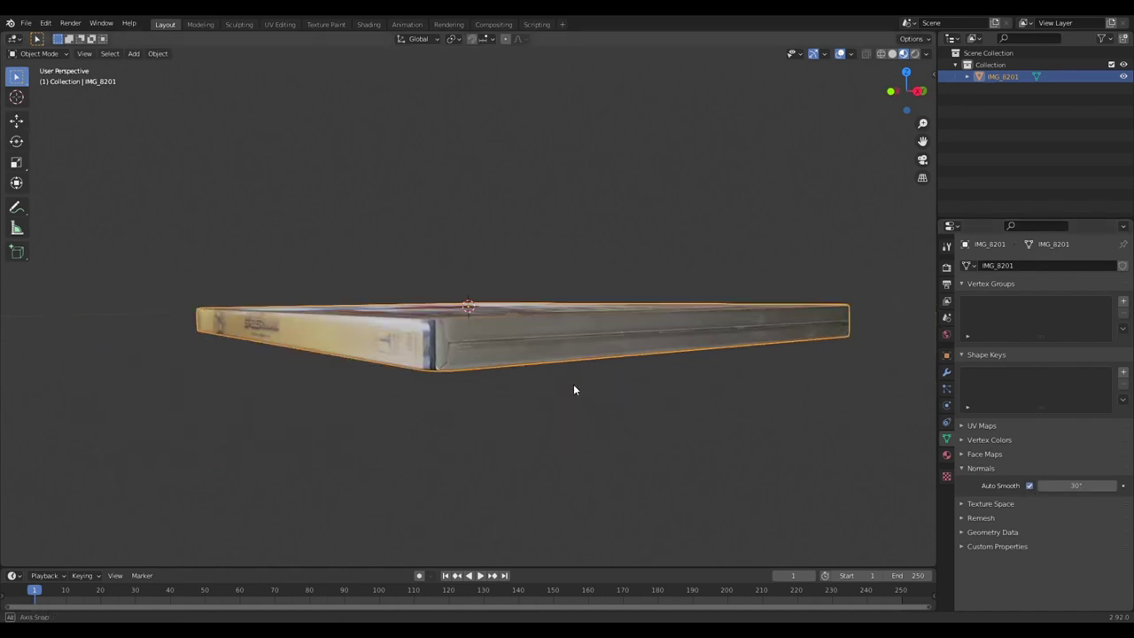
{"action": "key", "text": "Tab"}
- Add a loop cut along the length of the case's spine
{"action": "left_click", "coordinate": [16, 337]}
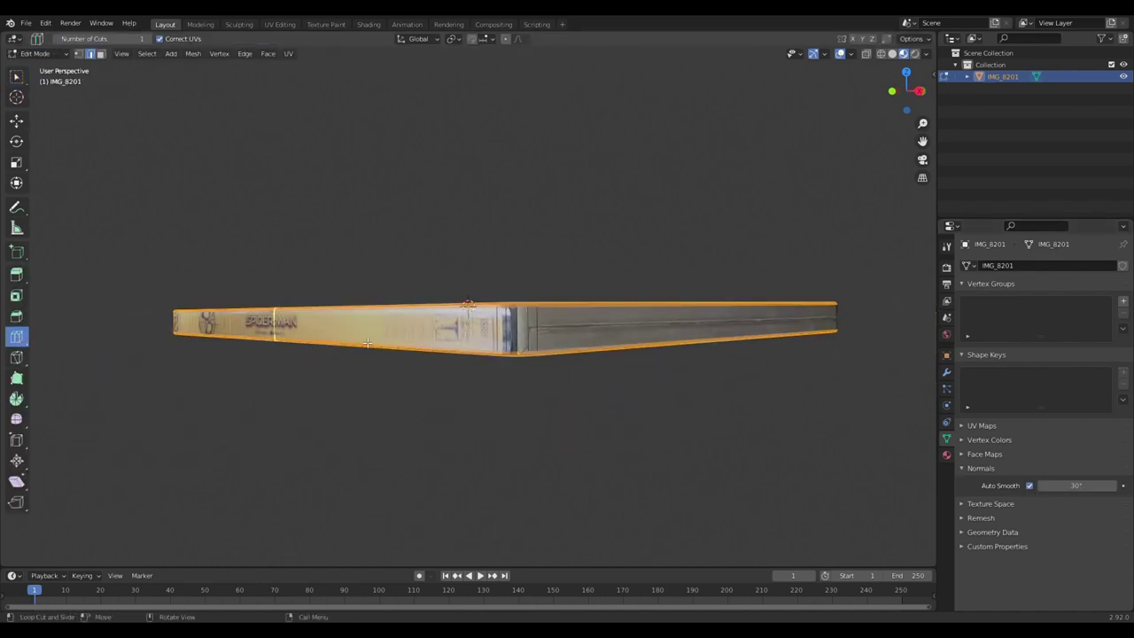
{"action": "left_click", "coordinate": [171, 325]}
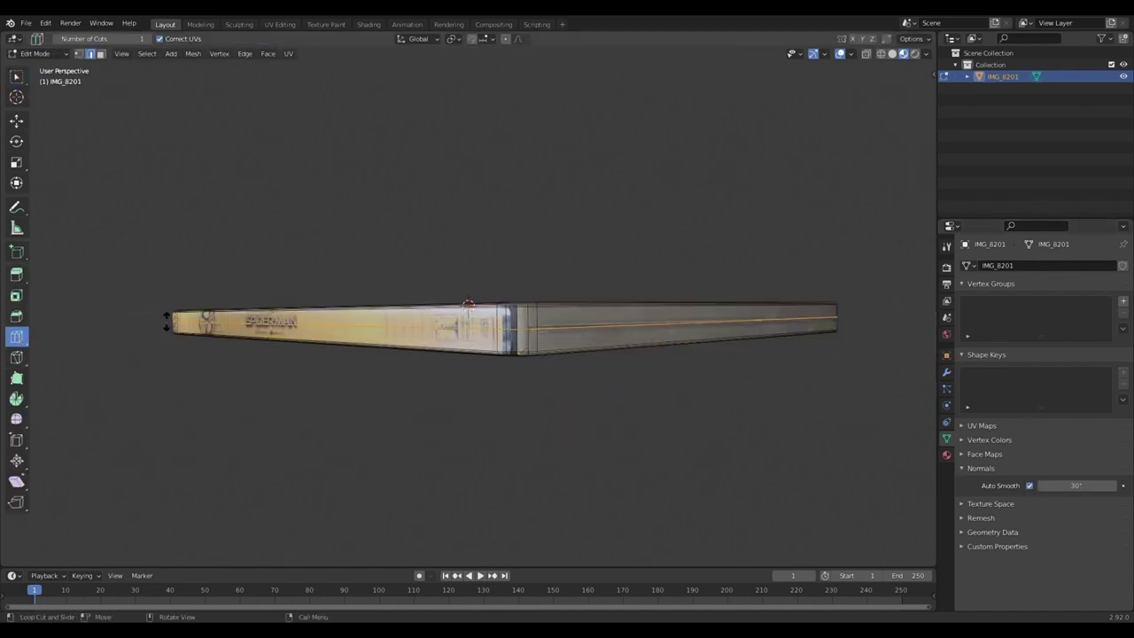
{"action": "left_click", "coordinate": [16, 120]}
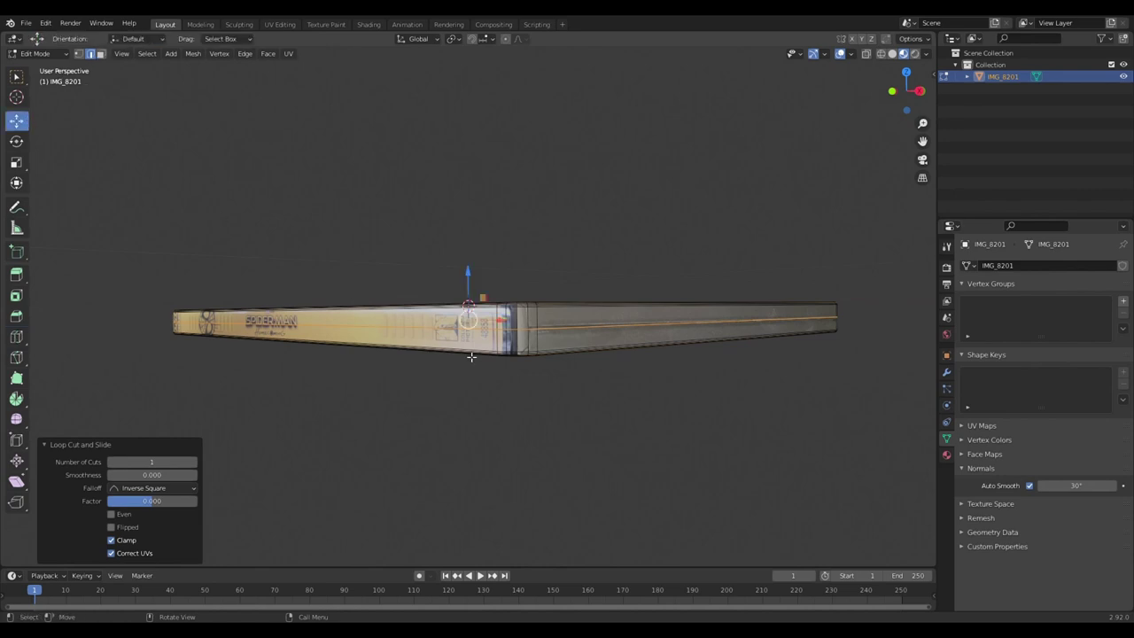
{"action": "left_click", "coordinate": [474, 353]}
{"action": "scroll", "coordinate": [479, 344], "scroll_direction": "up", "scroll_amount": 1}
{"action": "mouse_move", "coordinate": [478, 343]}
{"action": "middle_mouse_down"}
{"action": "mouse_move", "coordinate": [310, 355]}
{"action": "mouse_move", "coordinate": [498, 354]}
{"action": "middle_mouse_up"}
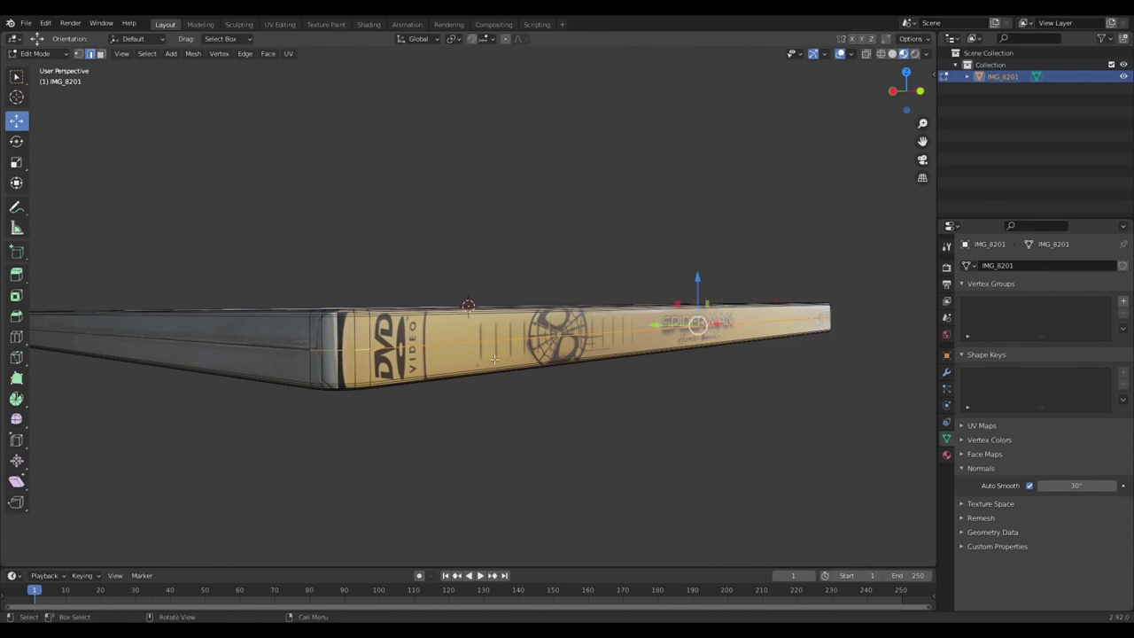
{"action": "middle_click_drag", "start_coordinate": [494, 359], "coordinate": [754, 375]}
- Bevel the new spine edge loop
{"action": "left_click", "coordinate": [16, 315]}
{"action": "left_click_drag", "start_coordinate": [292, 332], "coordinate": [243, 331]}
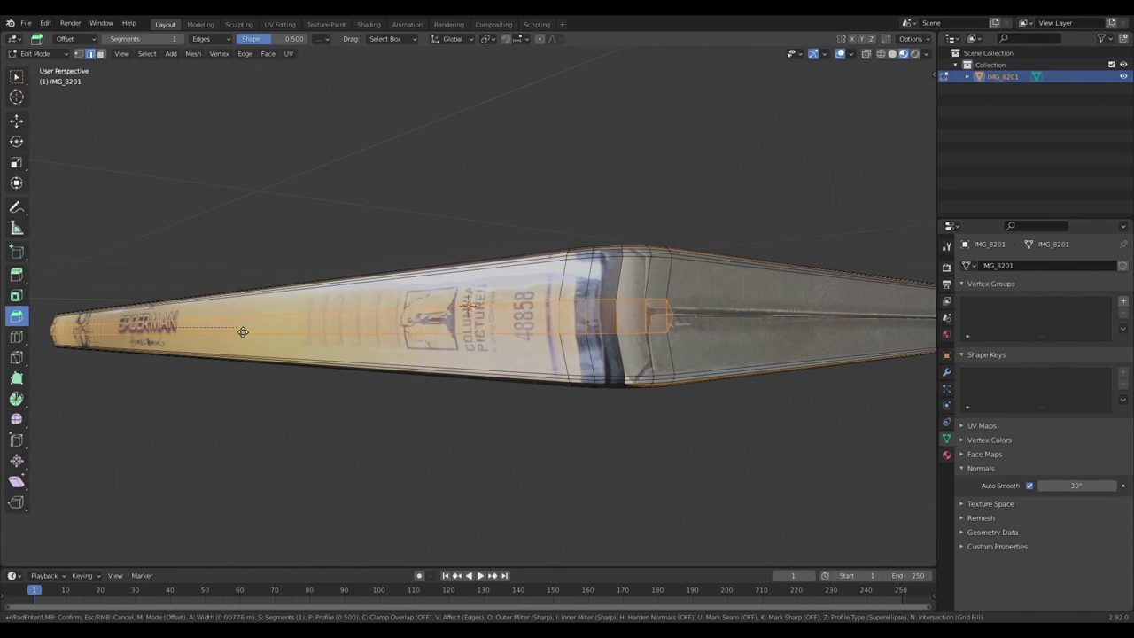
{"action": "left_click_drag", "start_coordinate": [242, 332], "coordinate": [243, 332]}
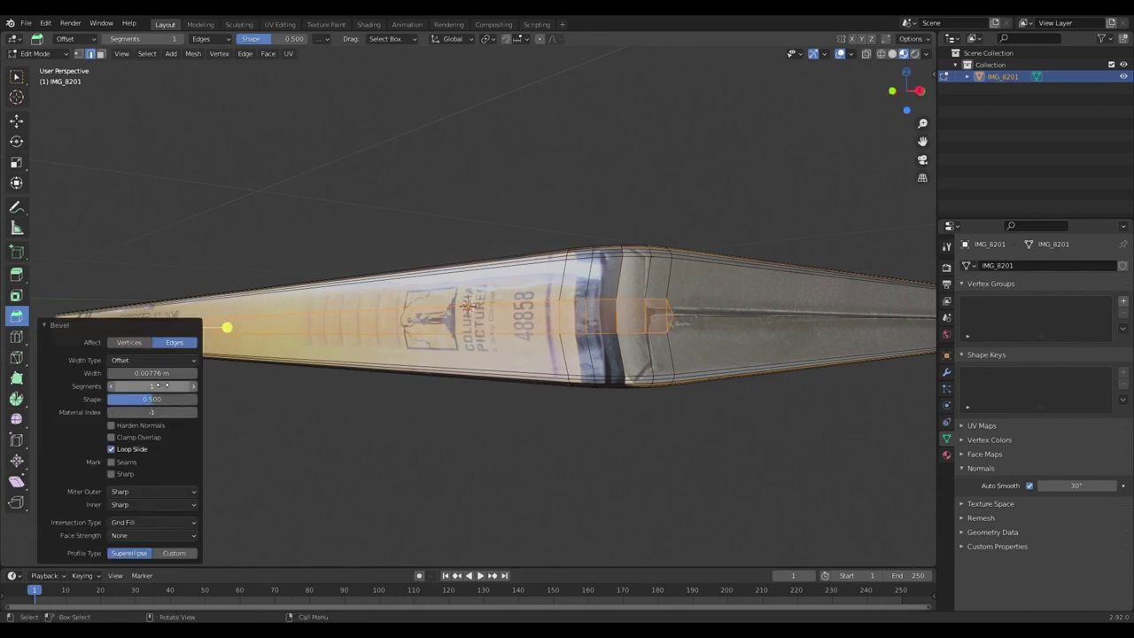
{"action": "mouse_move", "coordinate": [428, 352]}
{"action": "middle_mouse_down"}
{"action": "mouse_move", "coordinate": [399, 351]}
{"action": "mouse_move", "coordinate": [407, 395]}
{"action": "mouse_move", "coordinate": [393, 410]}
{"action": "mouse_move", "coordinate": [410, 449]}
{"action": "mouse_move", "coordinate": [522, 420]}
{"action": "mouse_move", "coordinate": [740, 303]}
{"action": "mouse_move", "coordinate": [751, 250]}
{"action": "mouse_move", "coordinate": [803, 203]}
{"action": "mouse_move", "coordinate": [709, 335]}
{"action": "mouse_move", "coordinate": [552, 347]}
{"action": "middle_mouse_up"}
{"action": "key", "text": "Tab"}
- Rotate the case 90° to stand it upright
{"action": "left_click", "coordinate": [546, 375]}
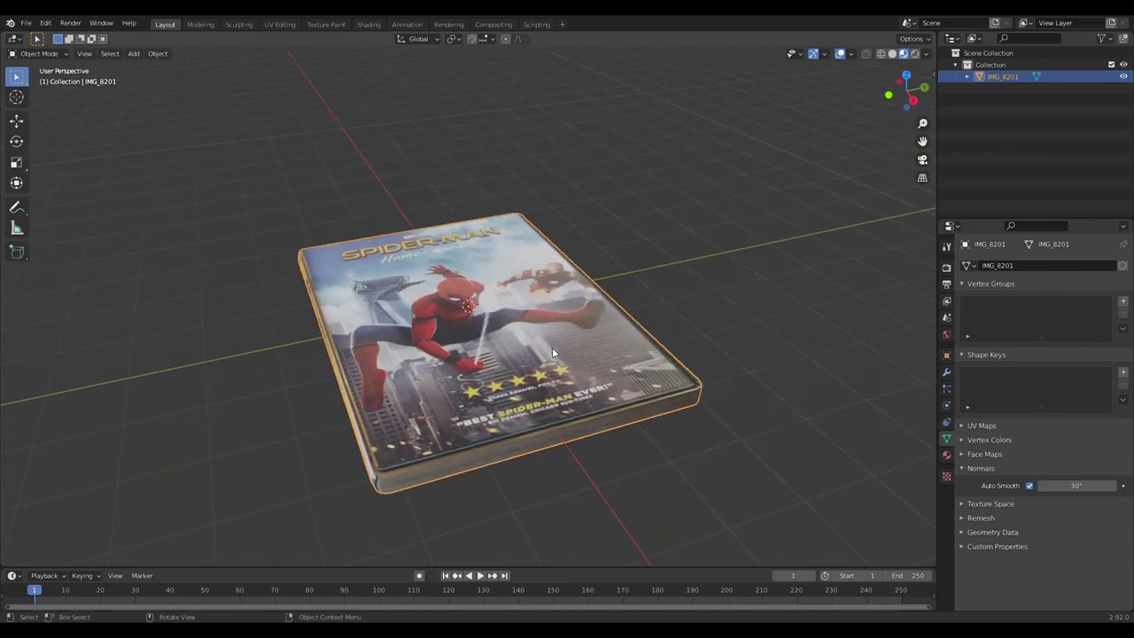
{"action": "key", "text": "r"}
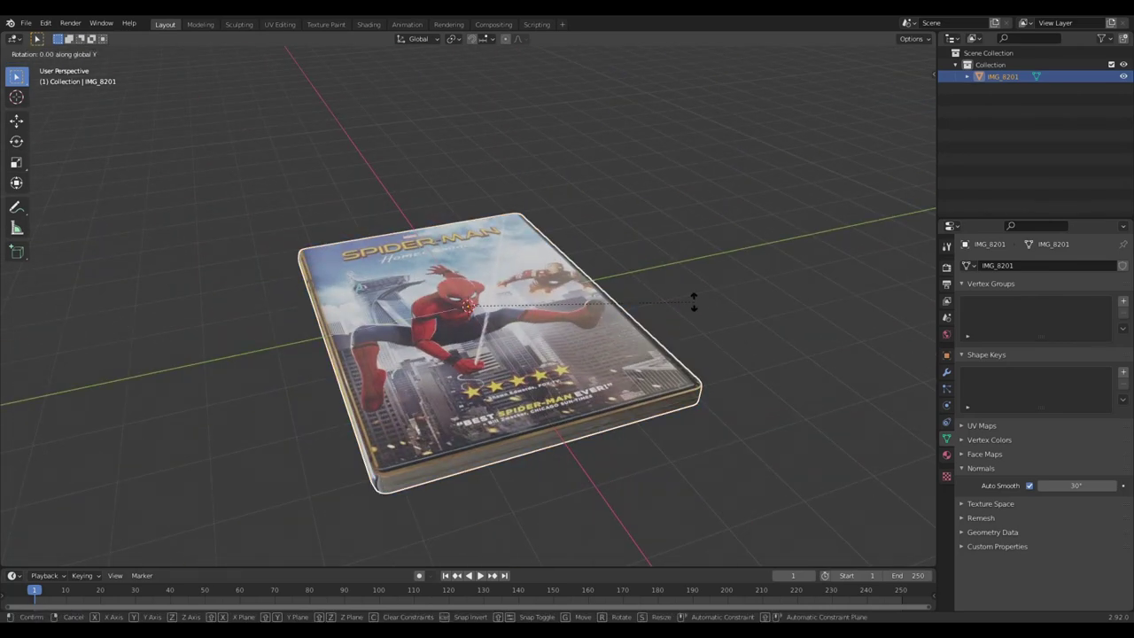
{"action": "type", "text": "90"}
{"action": "key", "text": "Return"}
{"action": "left_click", "coordinate": [695, 300]}
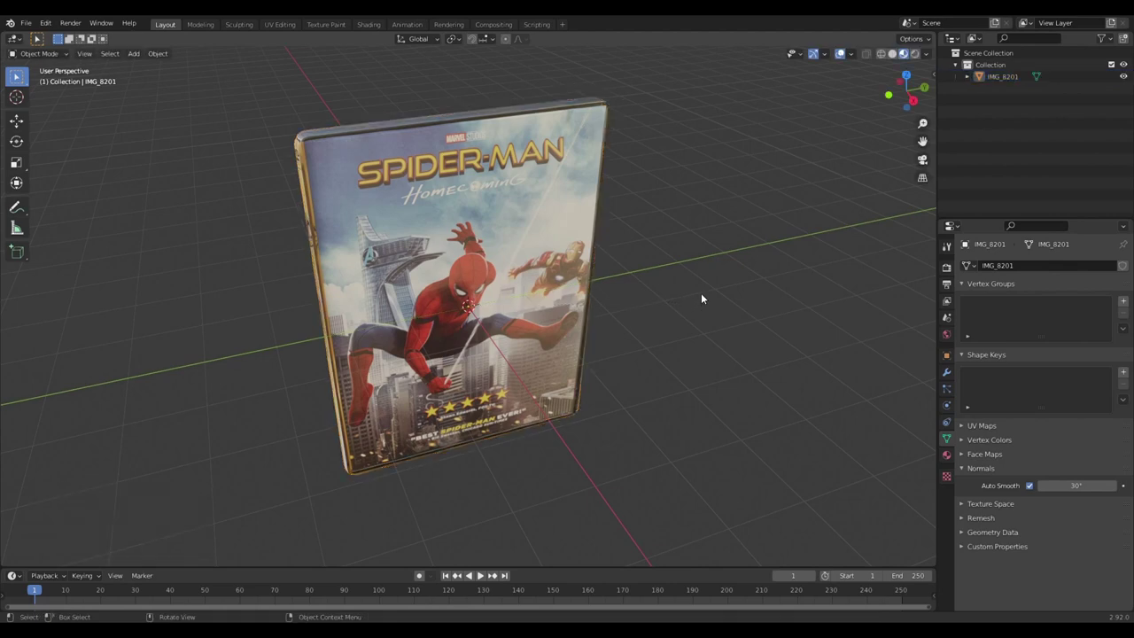
{"action": "mouse_move", "coordinate": [701, 292]}
{"action": "middle_mouse_down"}
{"action": "mouse_move", "coordinate": [671, 256]}
{"action": "mouse_move", "coordinate": [563, 262]}
{"action": "mouse_move", "coordinate": [493, 244]}
{"action": "mouse_move", "coordinate": [628, 223]}
{"action": "mouse_move", "coordinate": [642, 248]}
{"action": "mouse_move", "coordinate": [602, 248]}
{"action": "middle_mouse_up"}
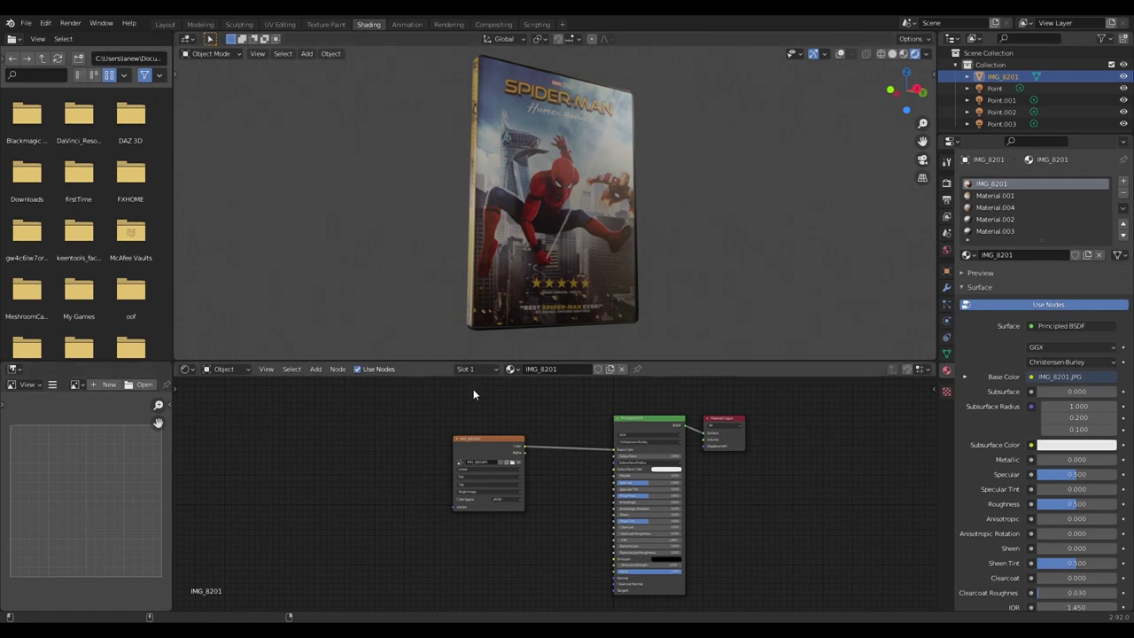
- Link the IMG_8201 Image Texture's Color output to the Principled BSDF Specular input
{"action": "left_click", "coordinate": [773, 278]}
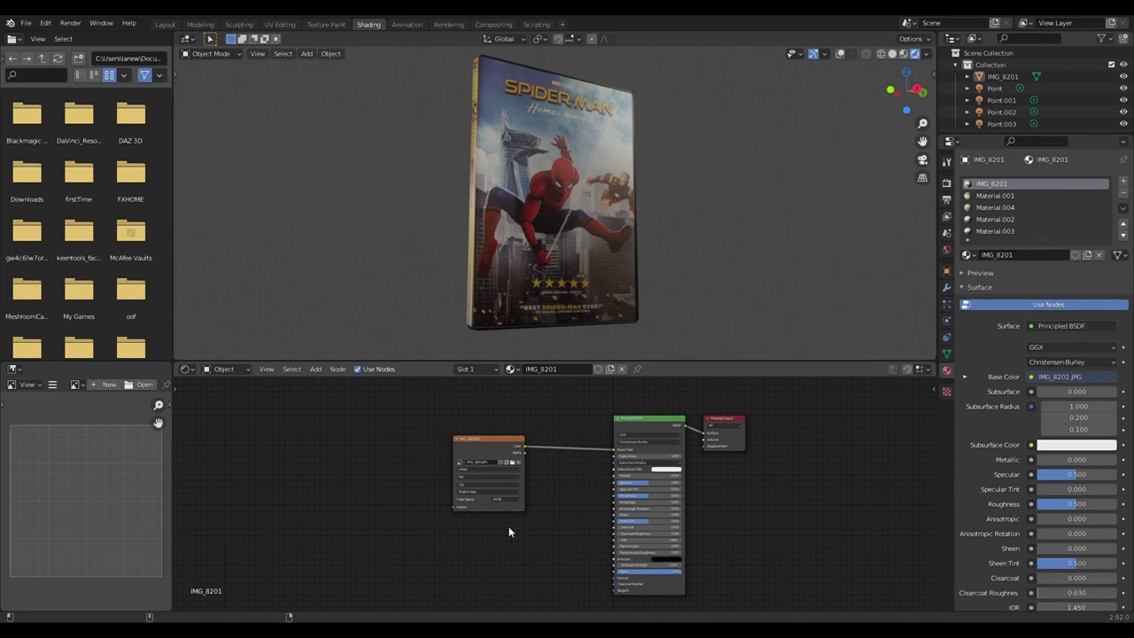
{"action": "middle_click_drag", "start_coordinate": [503, 535], "coordinate": [506, 515]}
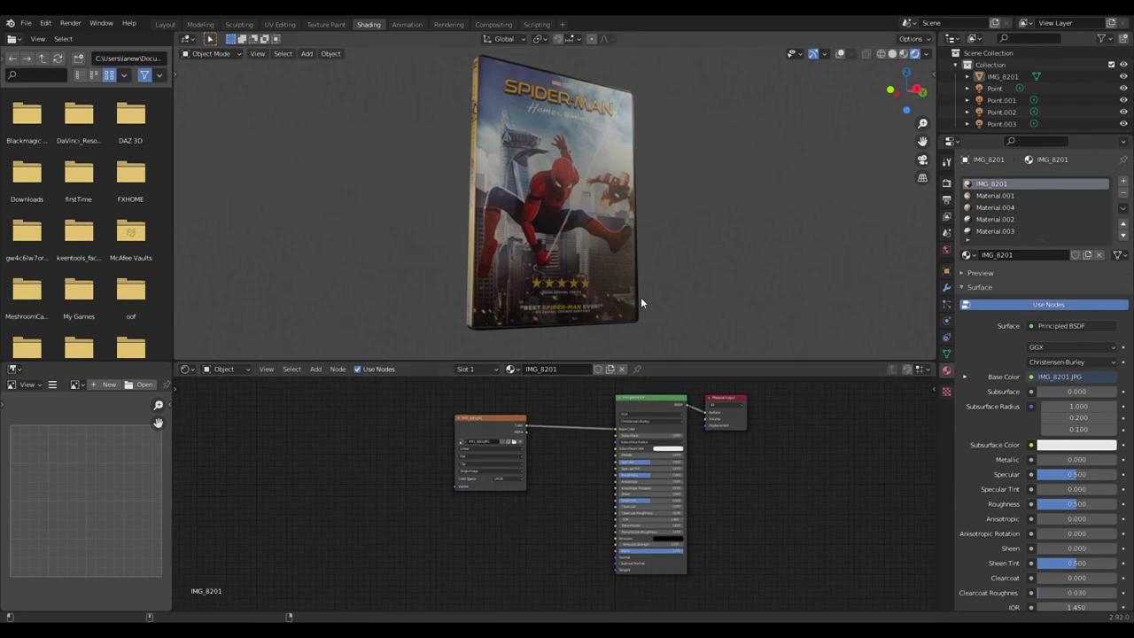
{"action": "mouse_move", "coordinate": [640, 297]}
{"action": "middle_mouse_down"}
{"action": "mouse_move", "coordinate": [683, 267]}
{"action": "mouse_move", "coordinate": [674, 245]}
{"action": "mouse_move", "coordinate": [668, 269]}
{"action": "mouse_move", "coordinate": [689, 299]}
{"action": "mouse_move", "coordinate": [678, 245]}
{"action": "mouse_move", "coordinate": [635, 248]}
{"action": "mouse_move", "coordinate": [620, 287]}
{"action": "mouse_move", "coordinate": [653, 291]}
{"action": "middle_mouse_up"}
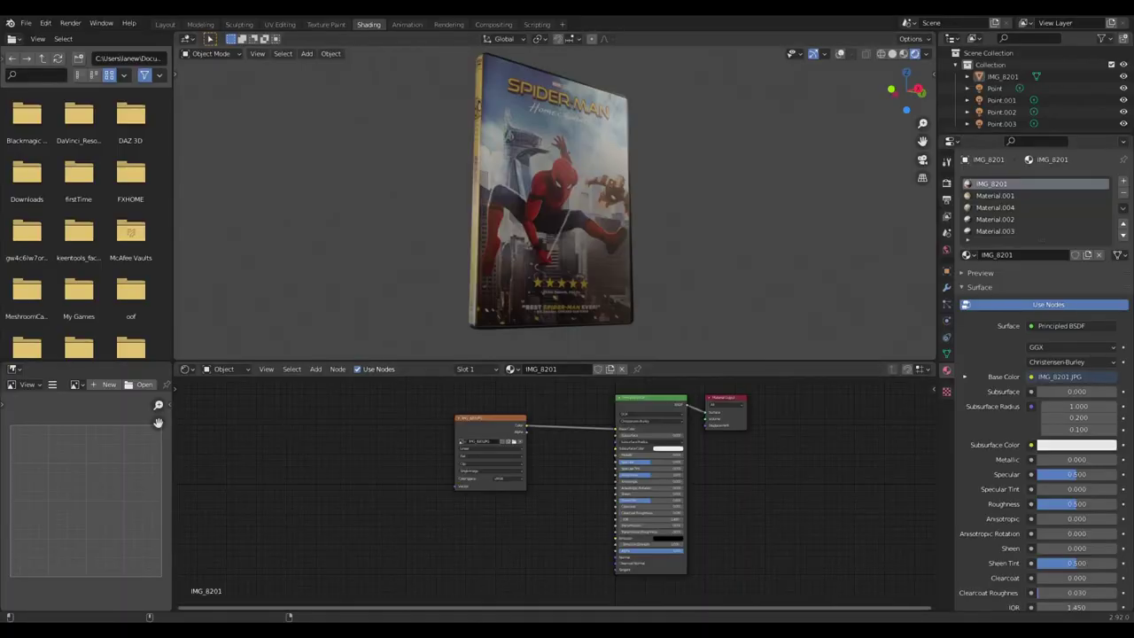
{"action": "scroll", "coordinate": [535, 430], "scroll_direction": "up", "scroll_amount": 1}
{"action": "scroll", "coordinate": [522, 430], "scroll_direction": "up", "scroll_amount": 1}
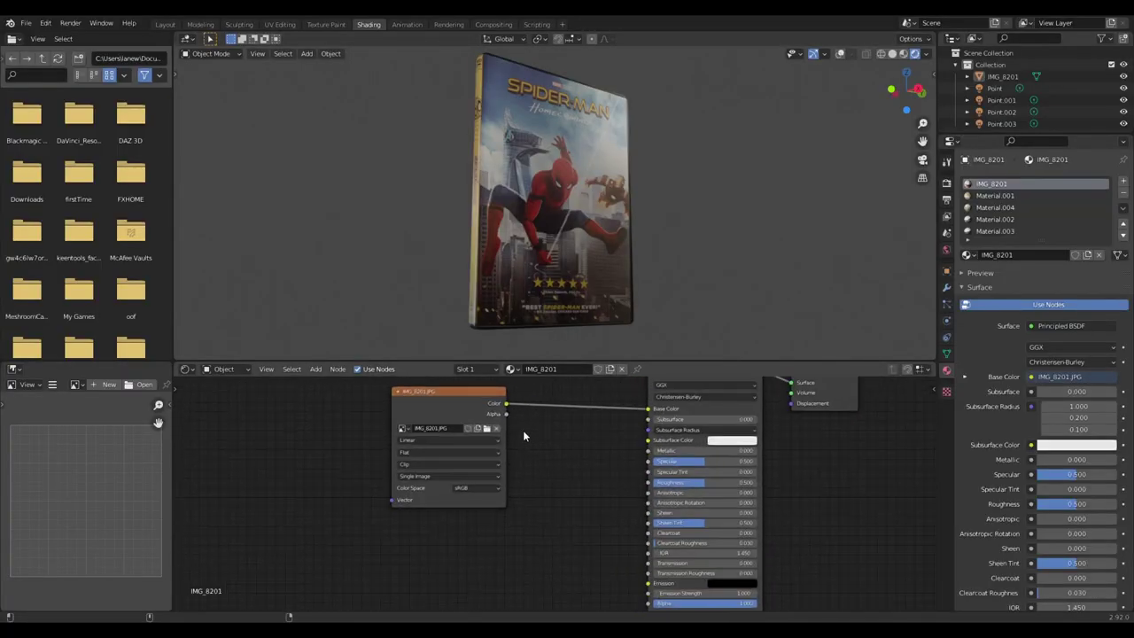
{"action": "left_click_drag", "start_coordinate": [505, 405], "coordinate": [647, 460]}
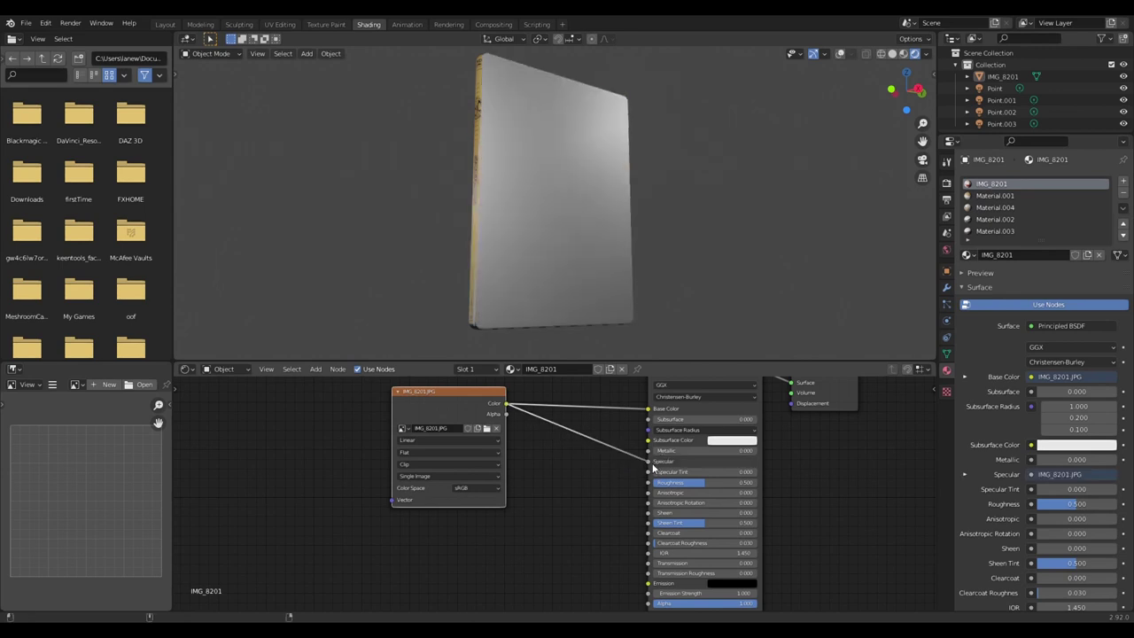
{"action": "scroll", "coordinate": [546, 517], "scroll_direction": "down", "scroll_amount": 2}
{"action": "scroll", "coordinate": [543, 460], "scroll_direction": "up", "scroll_amount": 1}
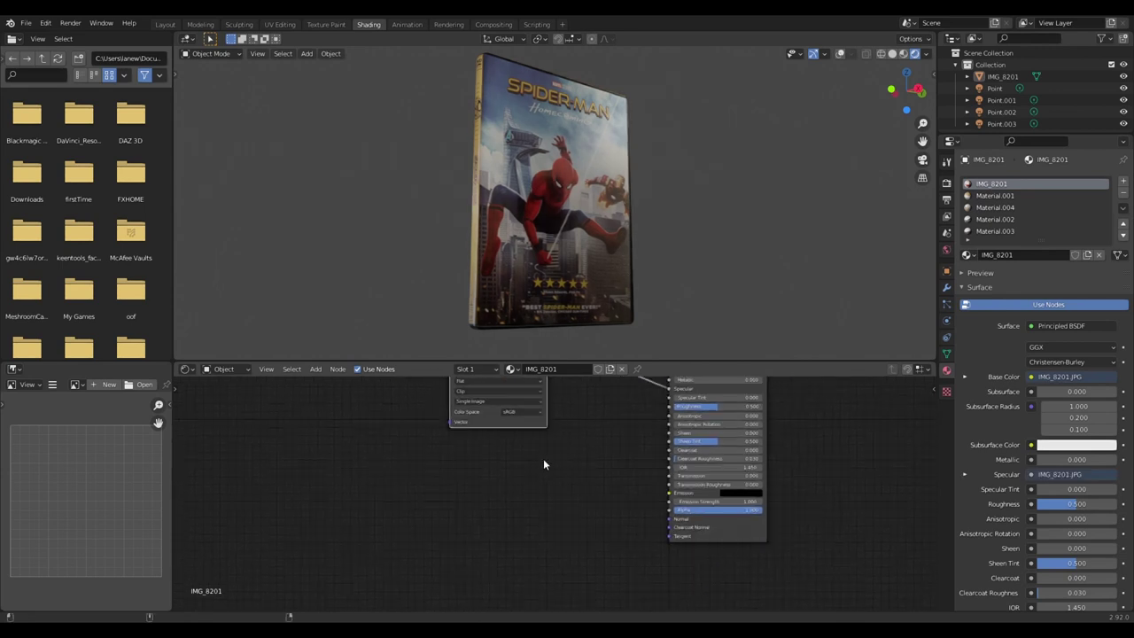
- Add a Bump node and connect it to the Principled BSDF Normal input
{"action": "key", "text": "shift+a"}
{"action": "left_click", "coordinate": [497, 485]}
{"action": "type", "text": "bu"}
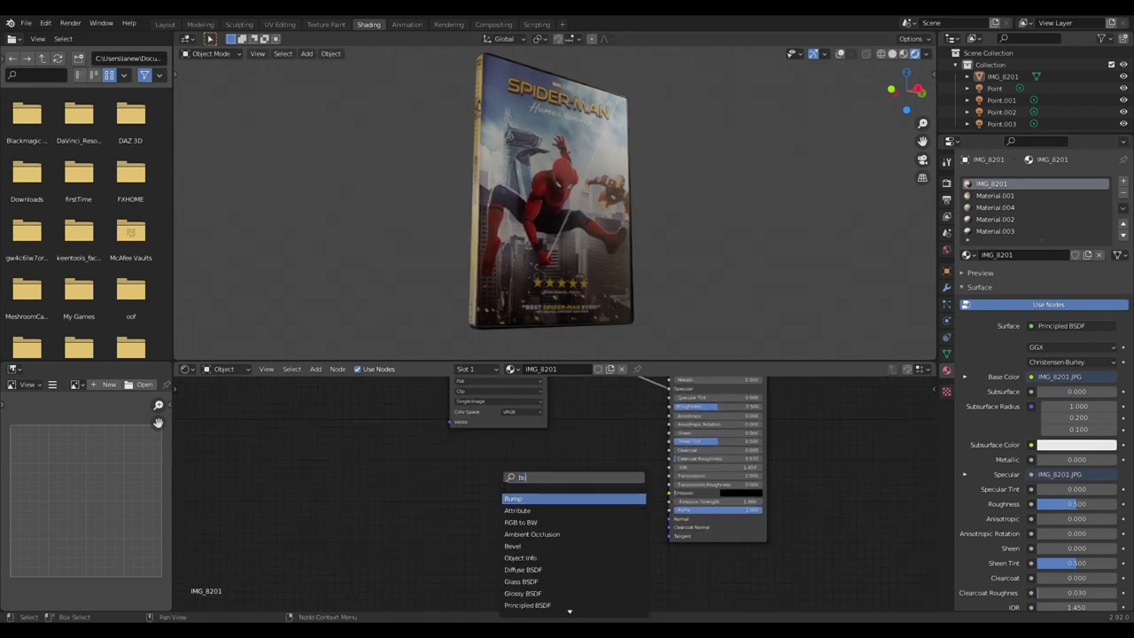
{"action": "type", "text": "mp"}
{"action": "key", "text": "Return"}
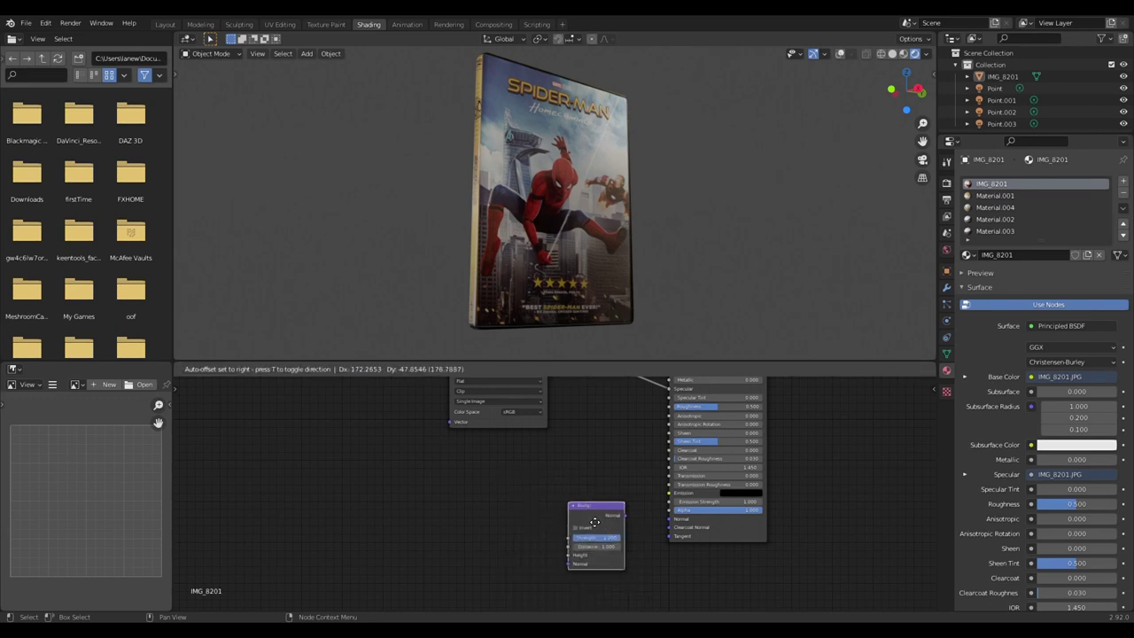
{"action": "left_click", "coordinate": [620, 518]}
{"action": "left_click_drag", "start_coordinate": [621, 515], "coordinate": [669, 522]}
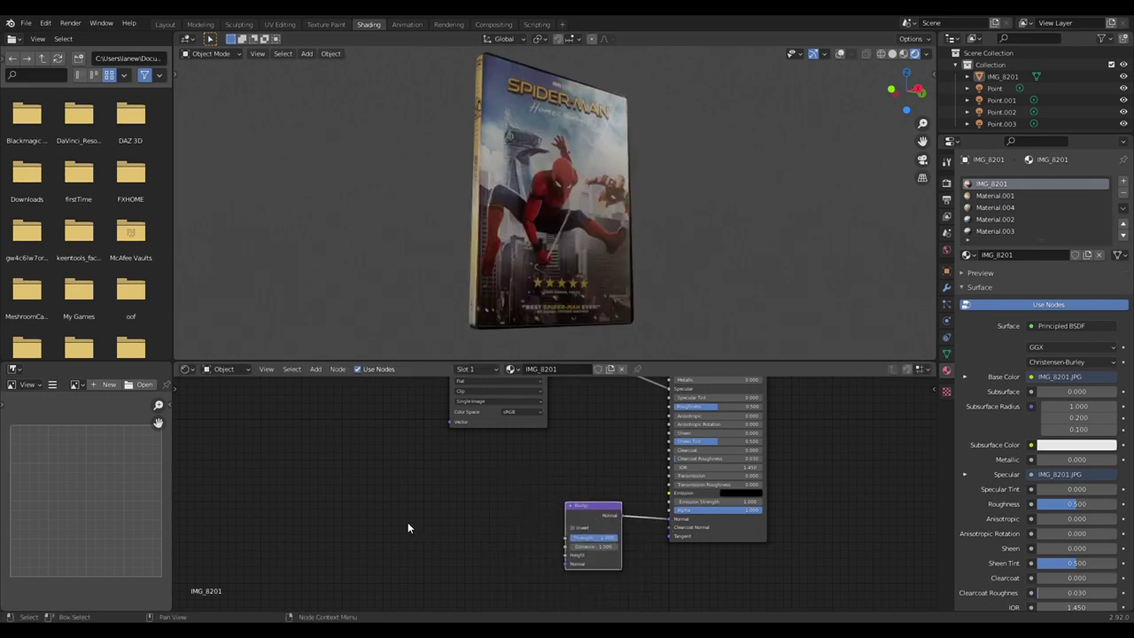
- Add a Musgrave Texture feeding Clearcoat Roughness and Bump Height, then lower Bump Strength
{"action": "key", "text": "shift+a"}
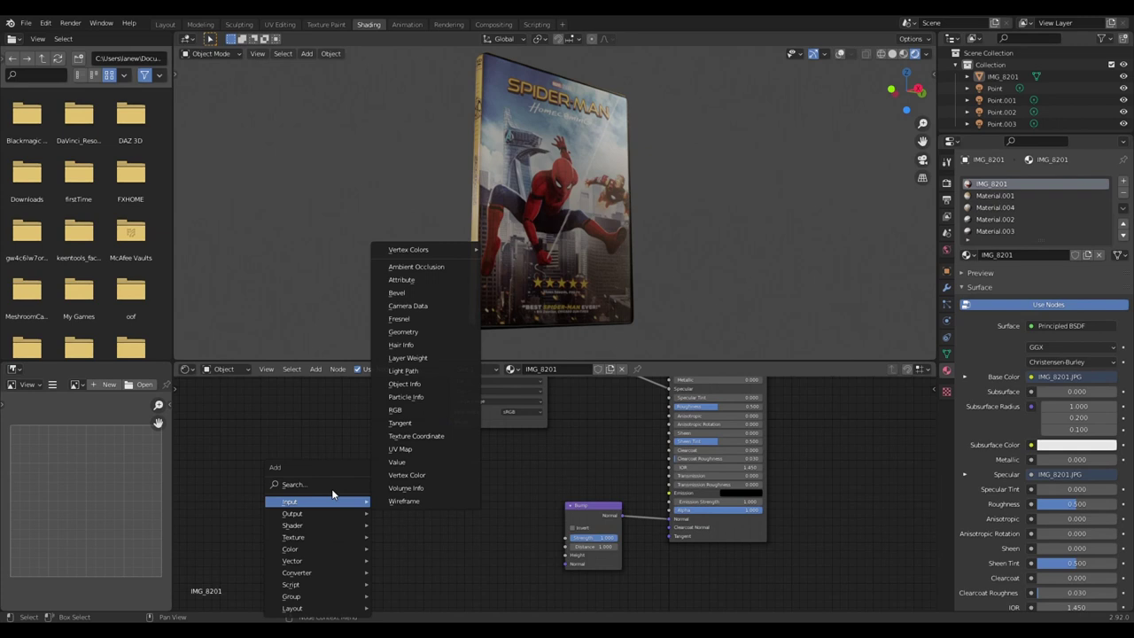
{"action": "left_click", "coordinate": [329, 485]}
{"action": "type", "text": "mus"}
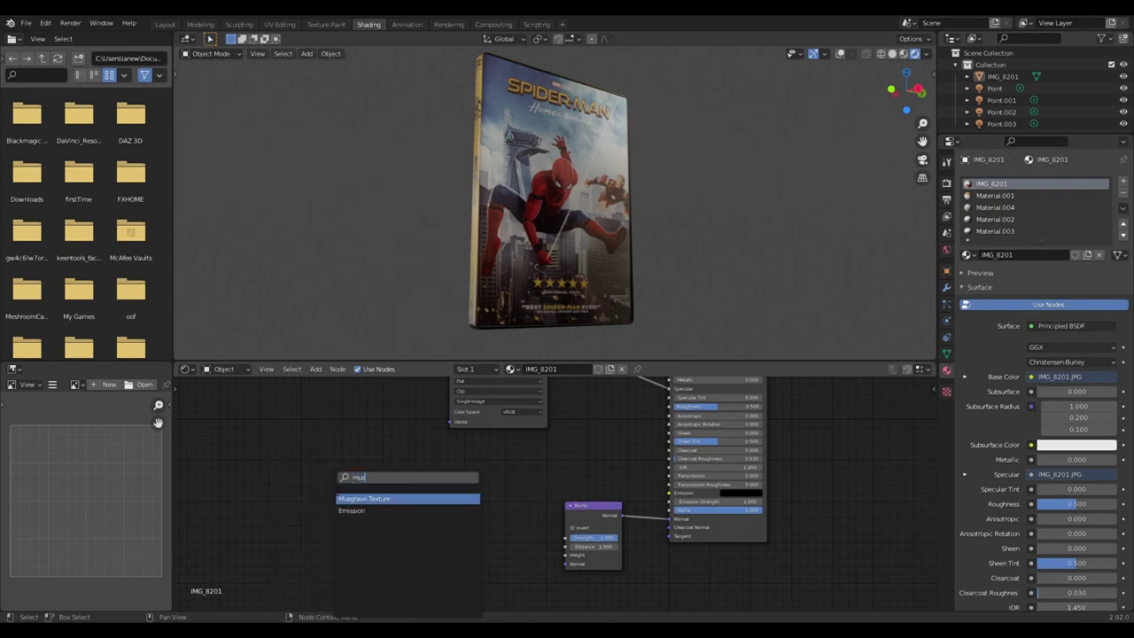
{"action": "left_click", "coordinate": [363, 499]}
{"action": "left_click", "coordinate": [424, 490]}
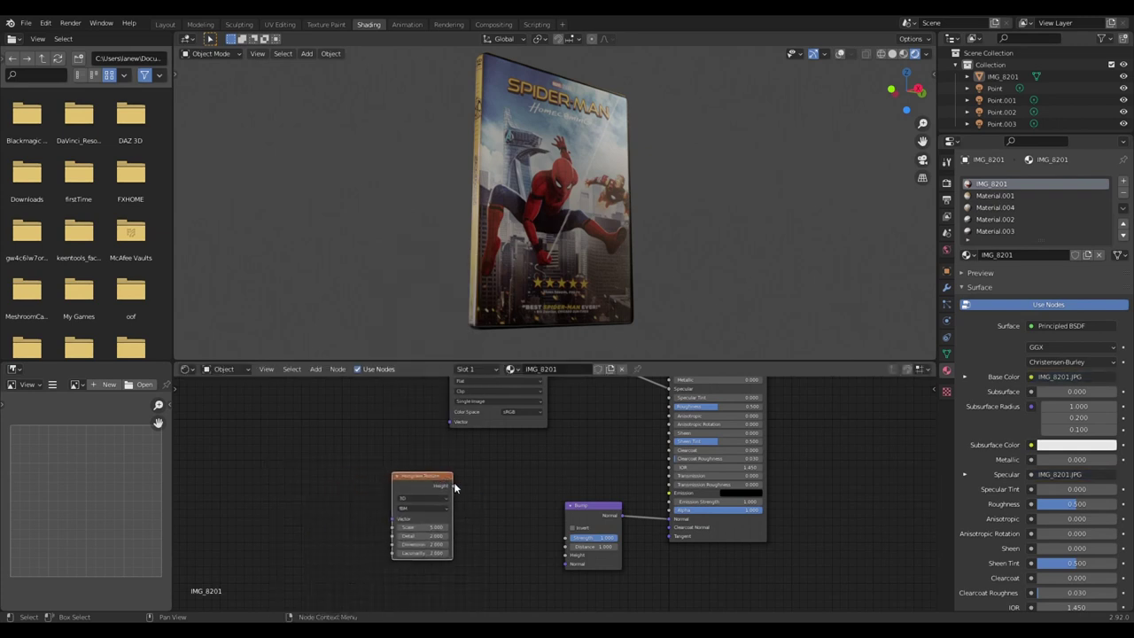
{"action": "mouse_move", "coordinate": [451, 485]}
{"action": "left_mouse_down"}
{"action": "mouse_move", "coordinate": [649, 450]}
{"action": "mouse_move", "coordinate": [668, 463]}
{"action": "mouse_move", "coordinate": [764, 455]}
{"action": "left_mouse_up"}
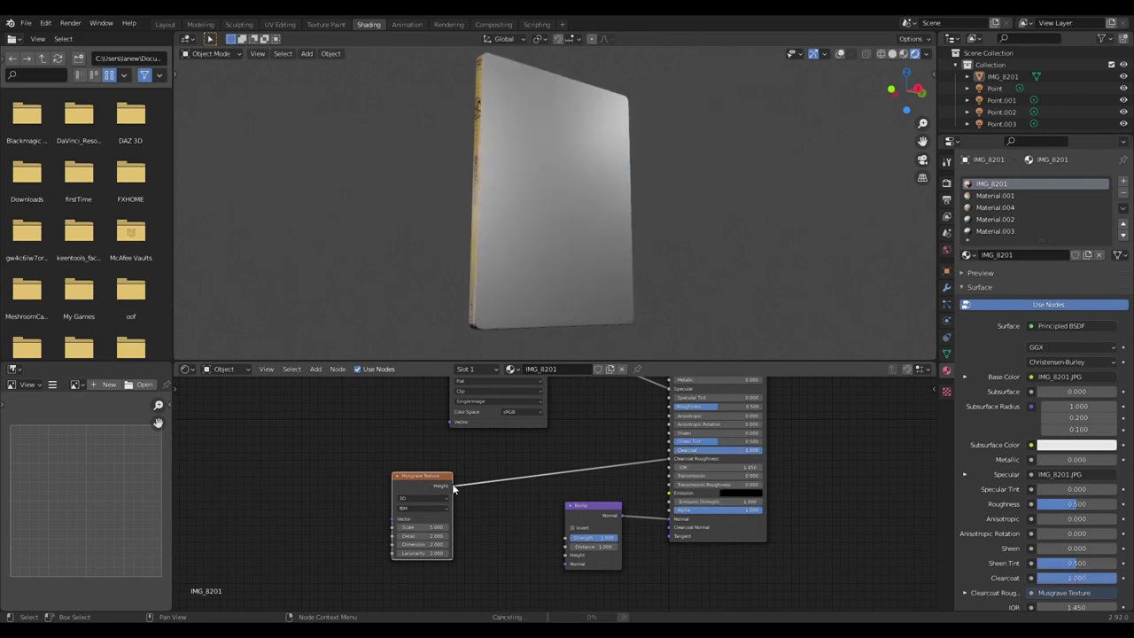
{"action": "left_click_drag", "start_coordinate": [453, 486], "coordinate": [567, 556]}
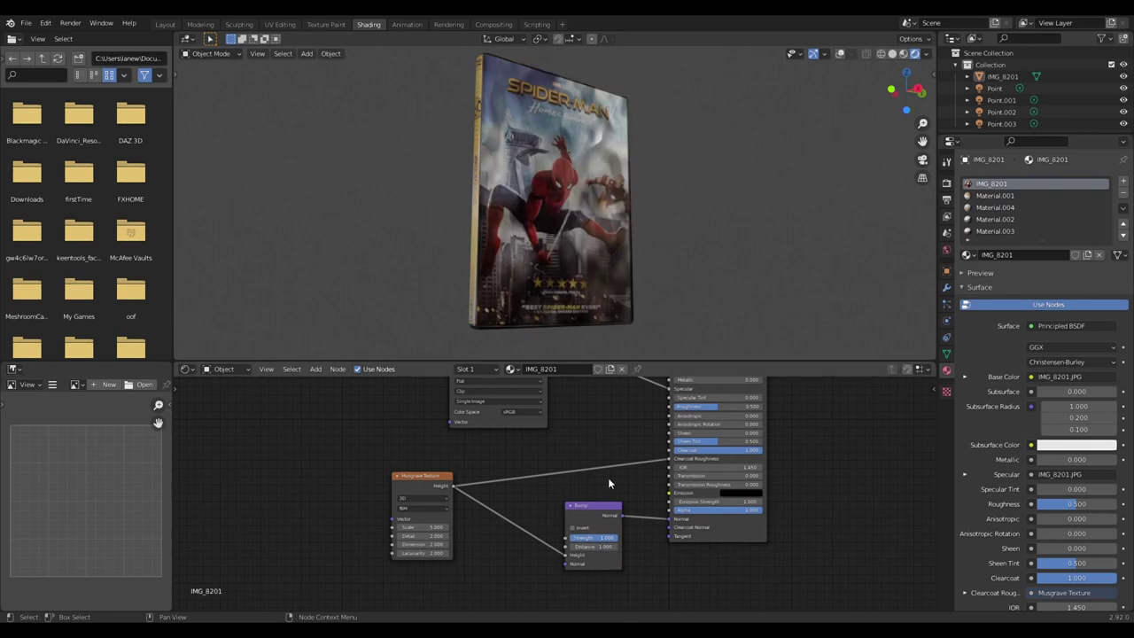
{"action": "left_click", "coordinate": [601, 538]}
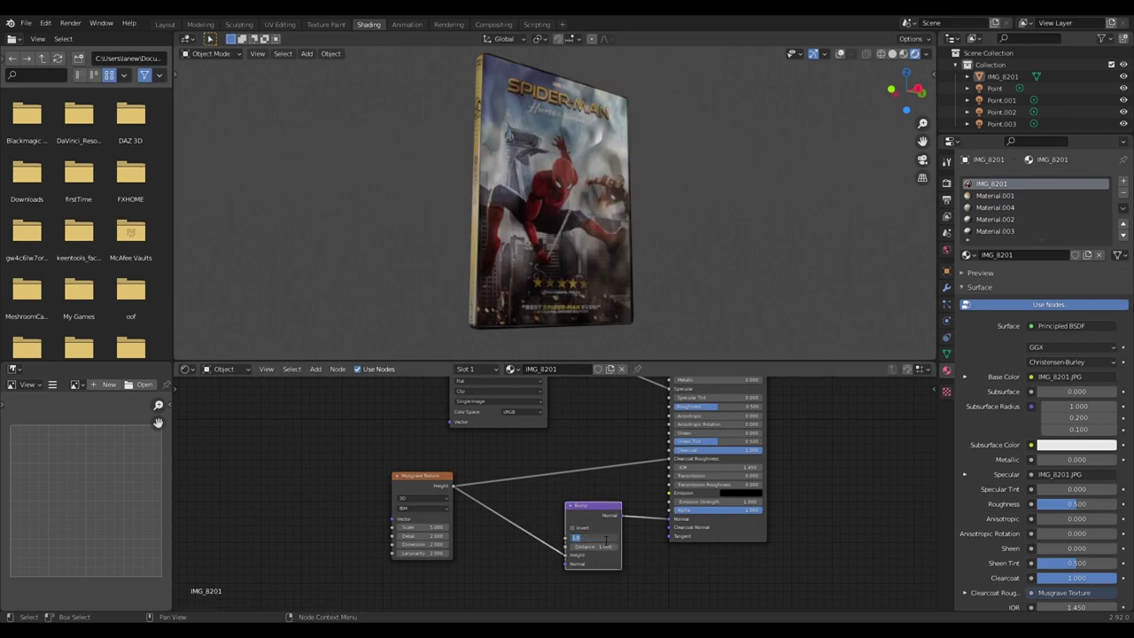
{"action": "key", "text": "Return"}
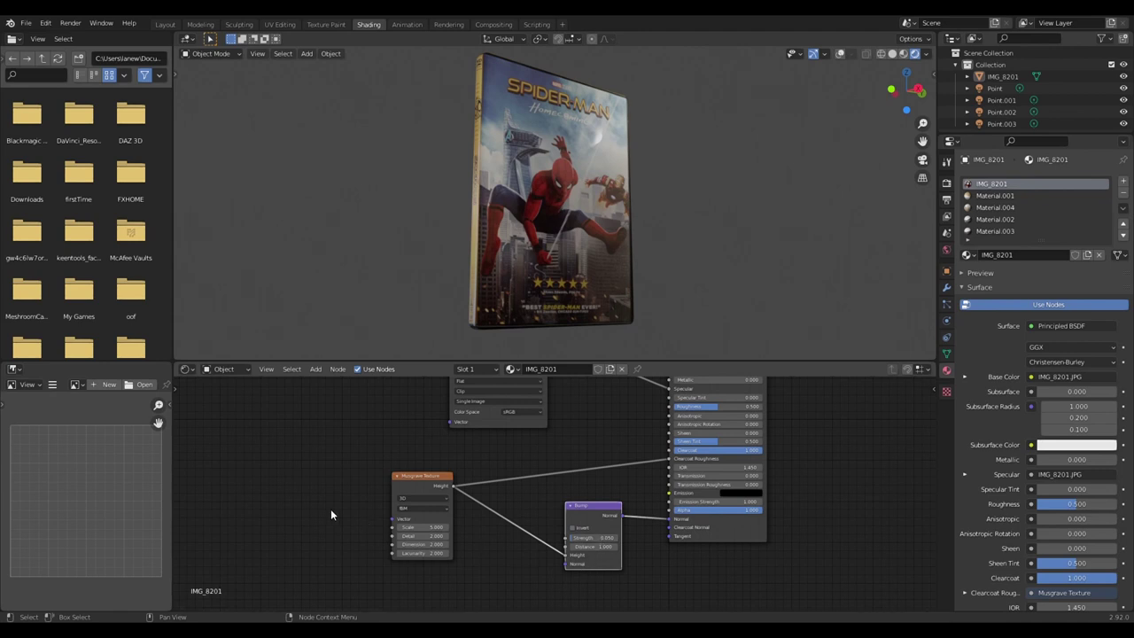
- Insert a ColorRamp with Musgrave Height into Fac and its Color into Bump Height
{"action": "key", "text": "shift+a"}
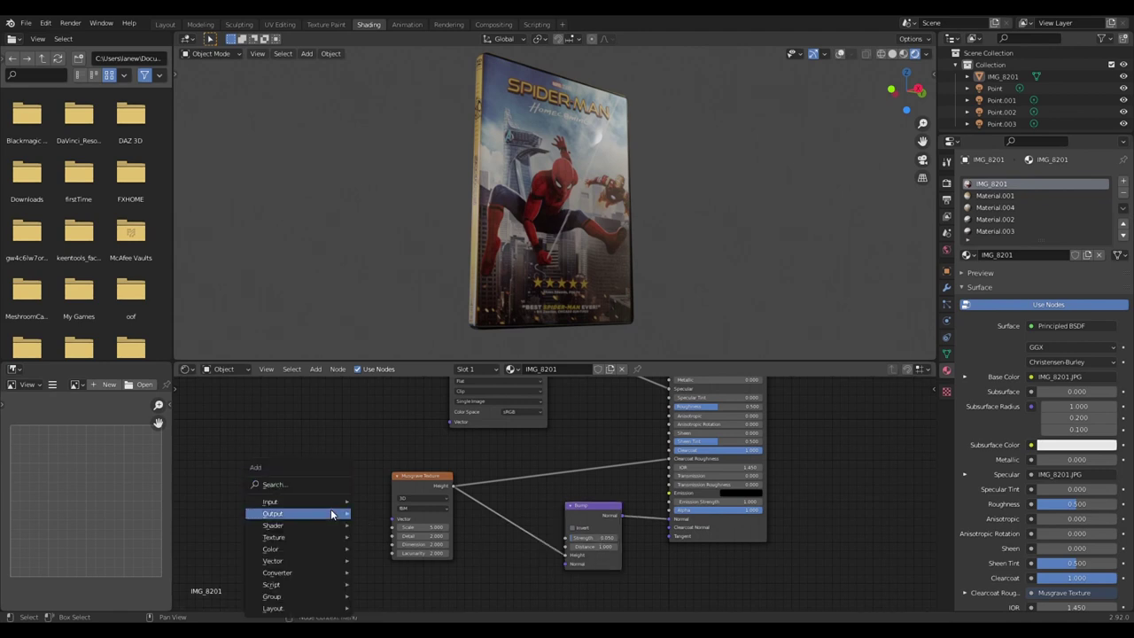
{"action": "left_click", "coordinate": [324, 485]}
{"action": "type", "text": "colo"}
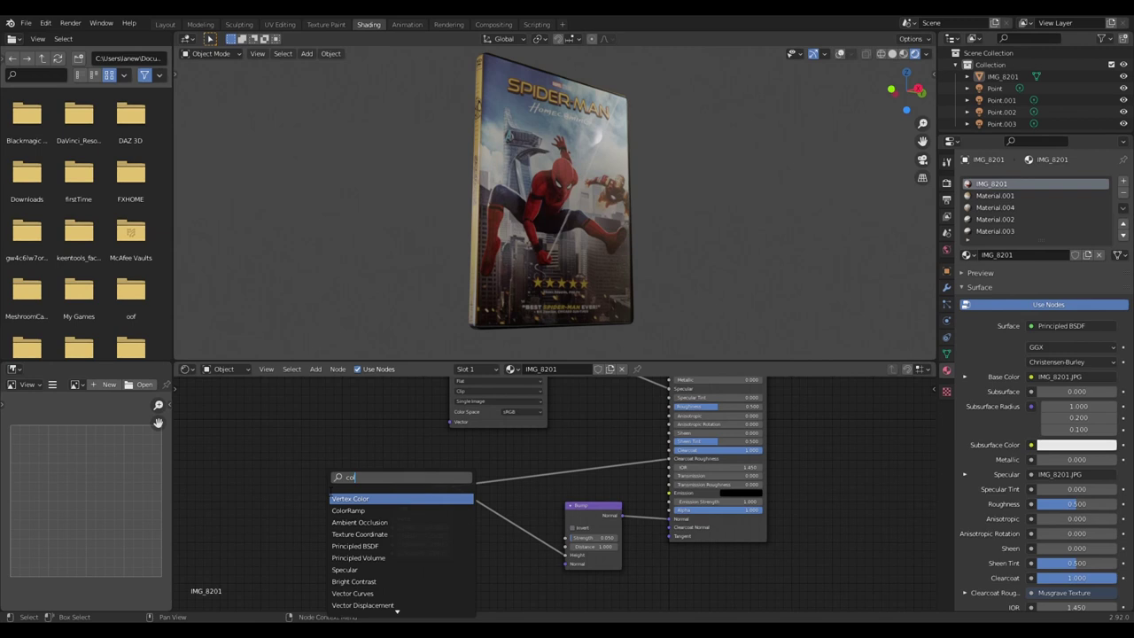
{"action": "left_click", "coordinate": [359, 510]}
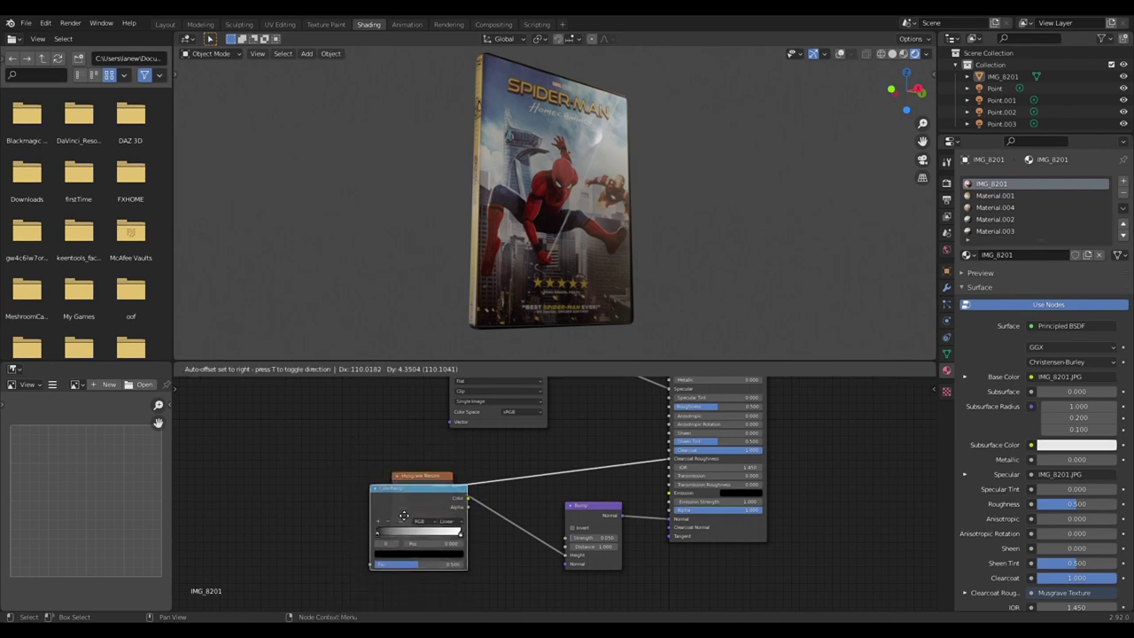
{"action": "left_click", "coordinate": [554, 489]}
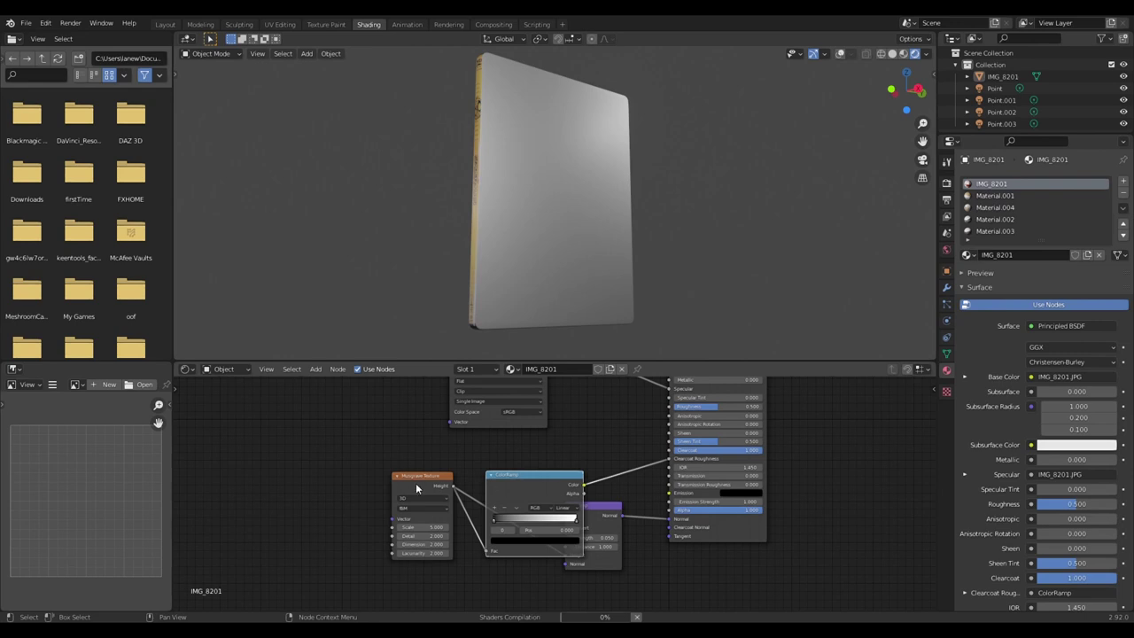
{"action": "left_click_drag", "start_coordinate": [417, 488], "coordinate": [360, 485]}
{"action": "left_click_drag", "start_coordinate": [532, 479], "coordinate": [524, 437]}
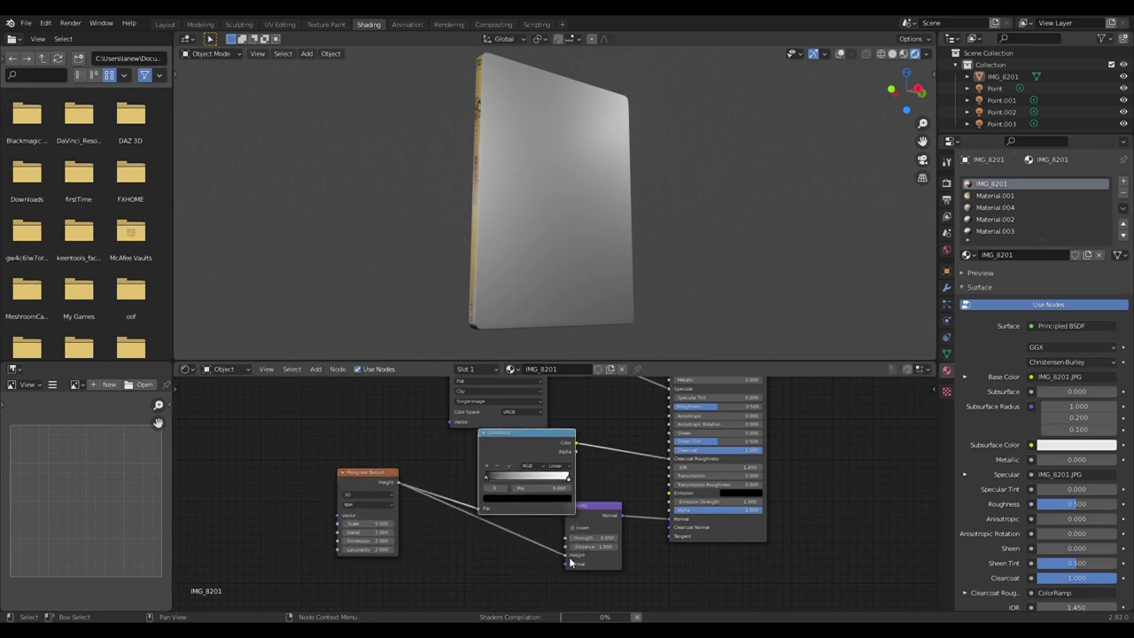
{"action": "left_click_drag", "start_coordinate": [566, 555], "coordinate": [535, 555]}
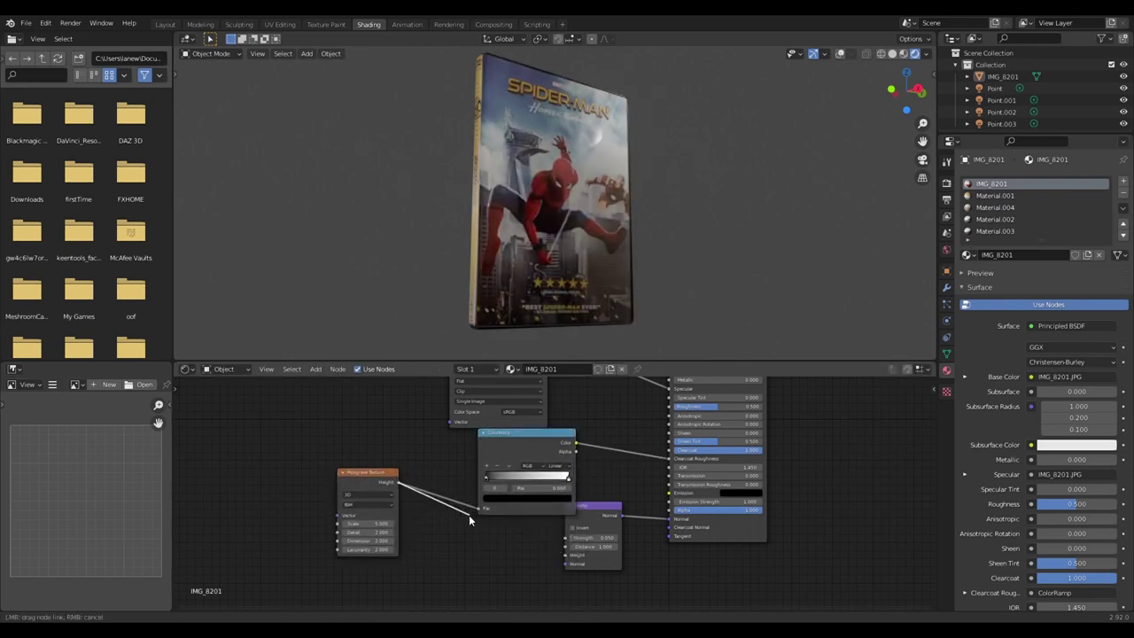
{"action": "left_click_drag", "start_coordinate": [468, 516], "coordinate": [468, 524]}
{"action": "mouse_move", "coordinate": [551, 436]}
{"action": "left_mouse_down"}
{"action": "mouse_move", "coordinate": [492, 457]}
{"action": "mouse_move", "coordinate": [565, 555]}
{"action": "left_mouse_up"}
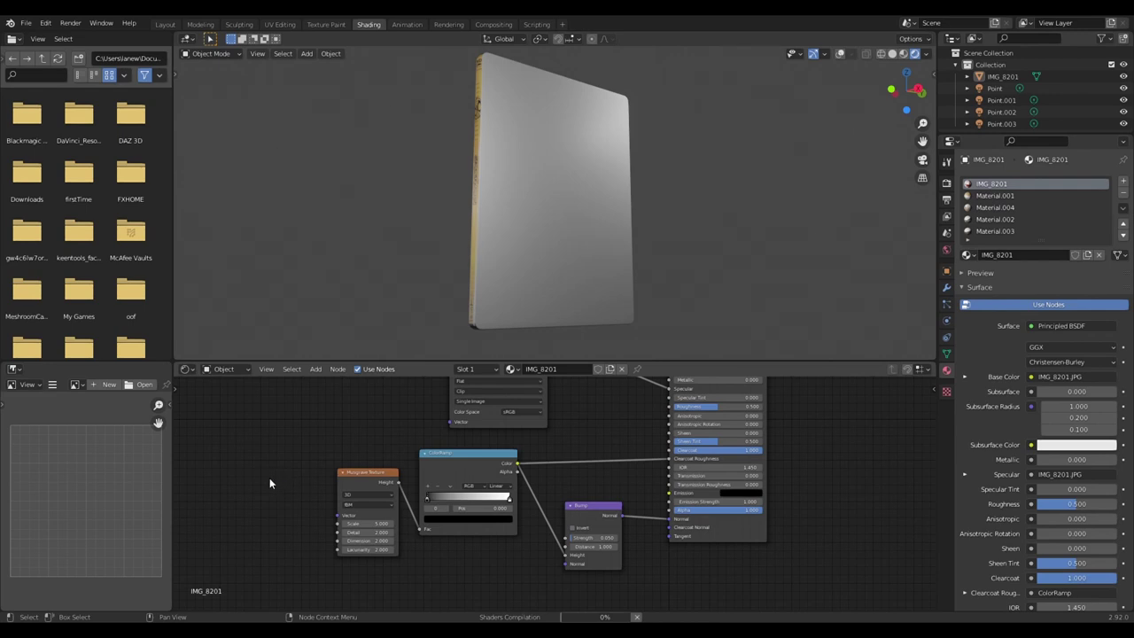
- Begin adding a Texture Coordinate node by searching 'te' in the add-node menu
{"action": "middle_click_drag", "start_coordinate": [272, 483], "coordinate": [384, 480]}
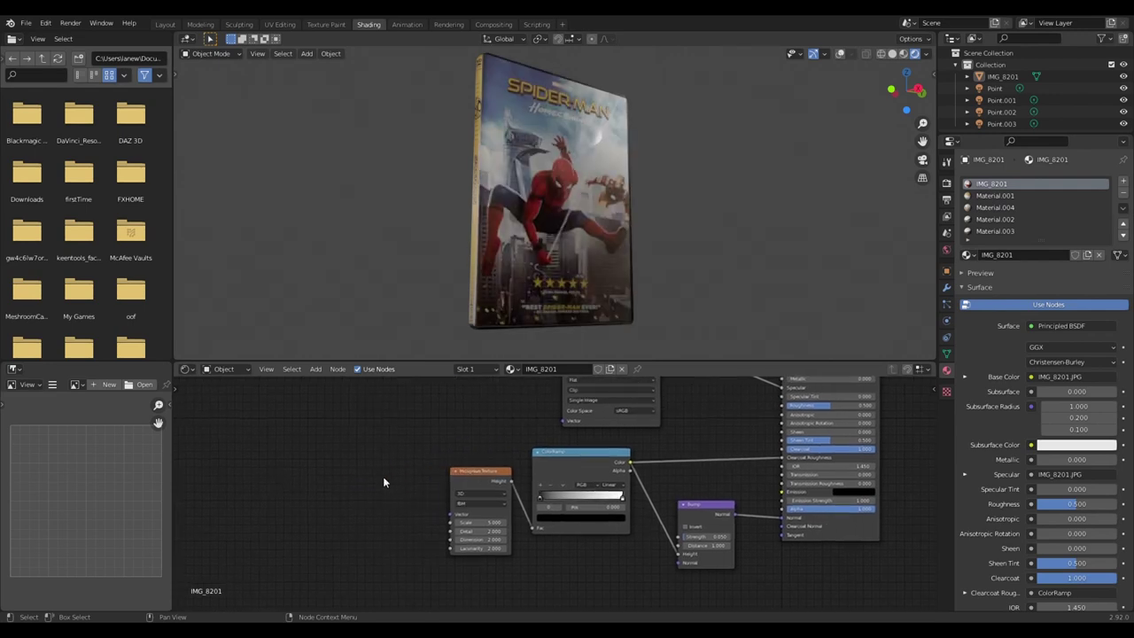
{"action": "key", "text": "shift+a"}
{"action": "type", "text": "text"}
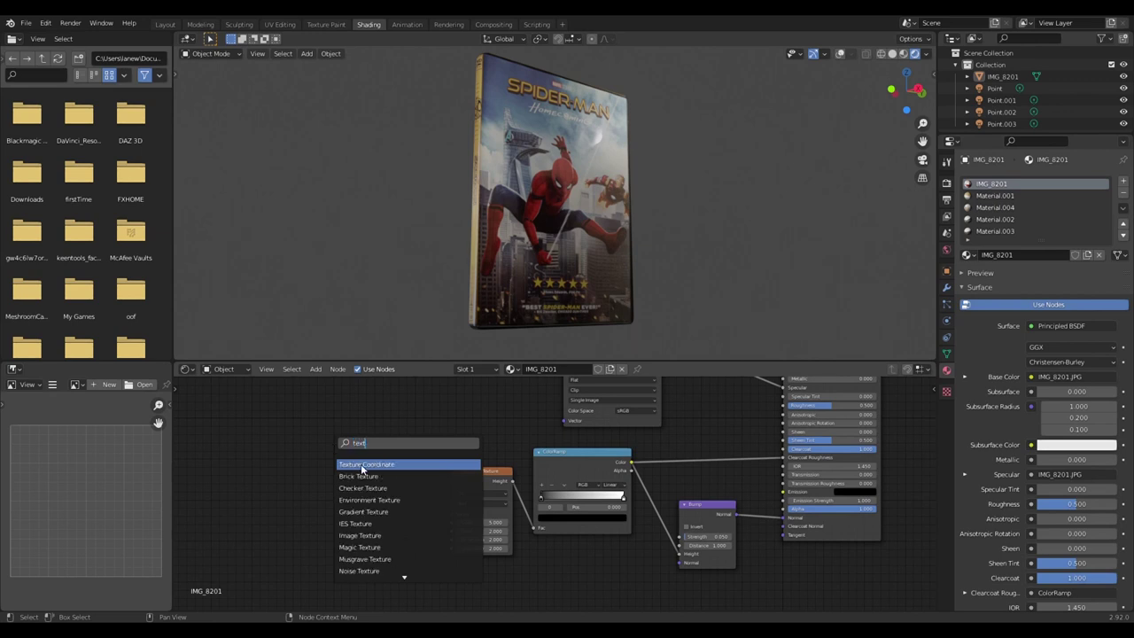
- Add Texture Coordinate and Mapping nodes, wiring UV through Mapping into the Musgrave Vector
{"action": "left_click", "coordinate": [361, 464]}
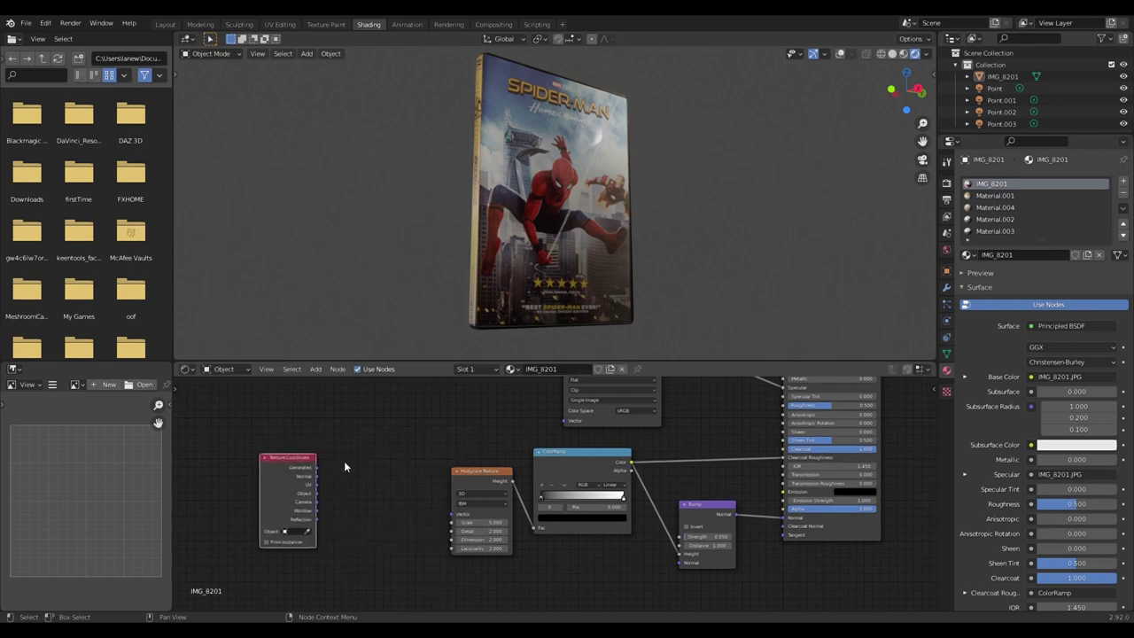
{"action": "key", "text": "shift+a"}
{"action": "type", "text": "map"}
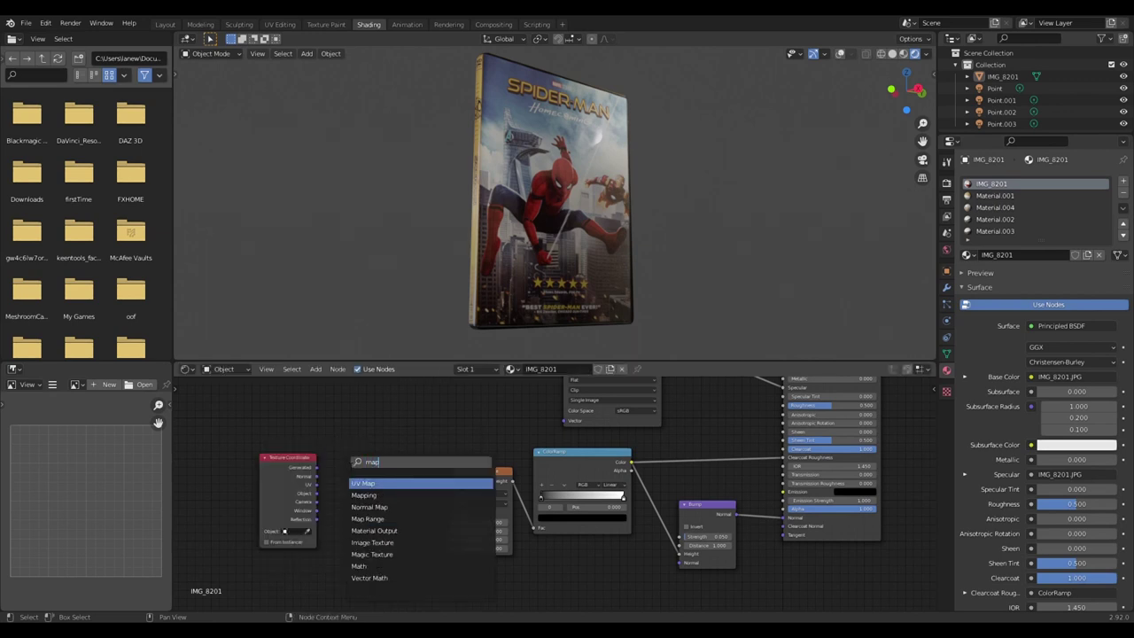
{"action": "left_click", "coordinate": [363, 494]}
{"action": "left_click", "coordinate": [352, 494]}
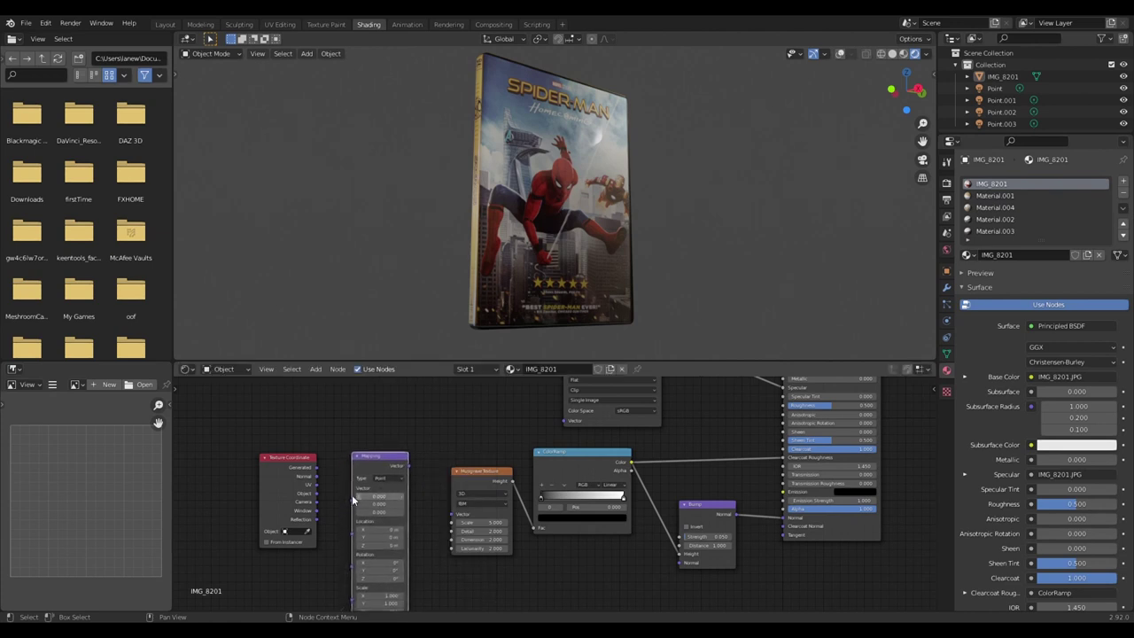
{"action": "left_click_drag", "start_coordinate": [316, 485], "coordinate": [353, 488]}
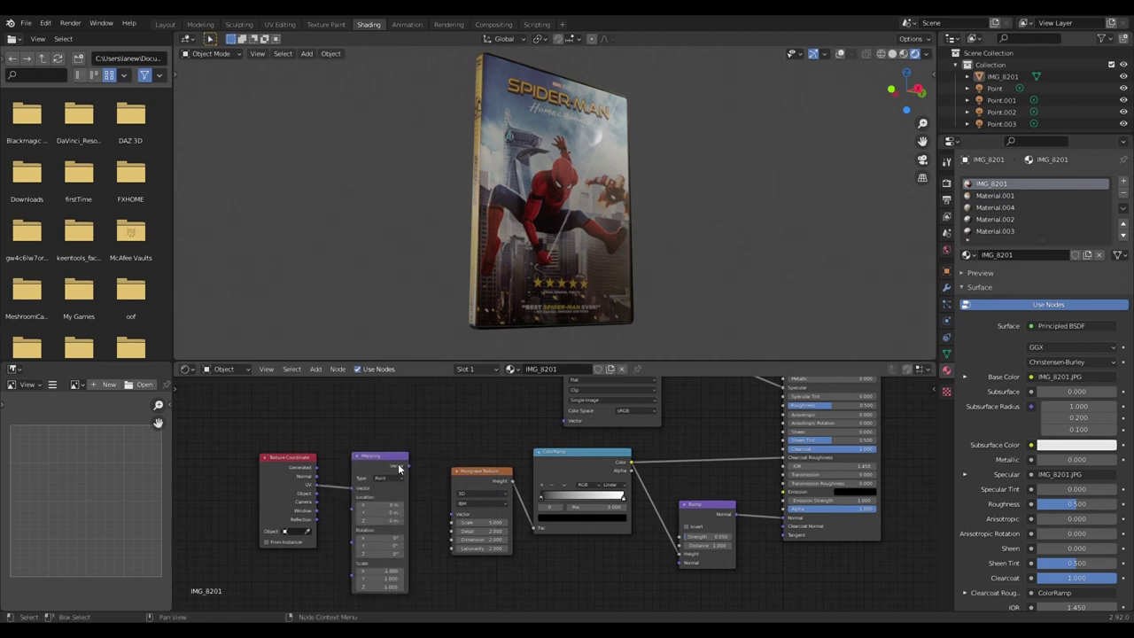
{"action": "left_click_drag", "start_coordinate": [407, 465], "coordinate": [459, 517]}
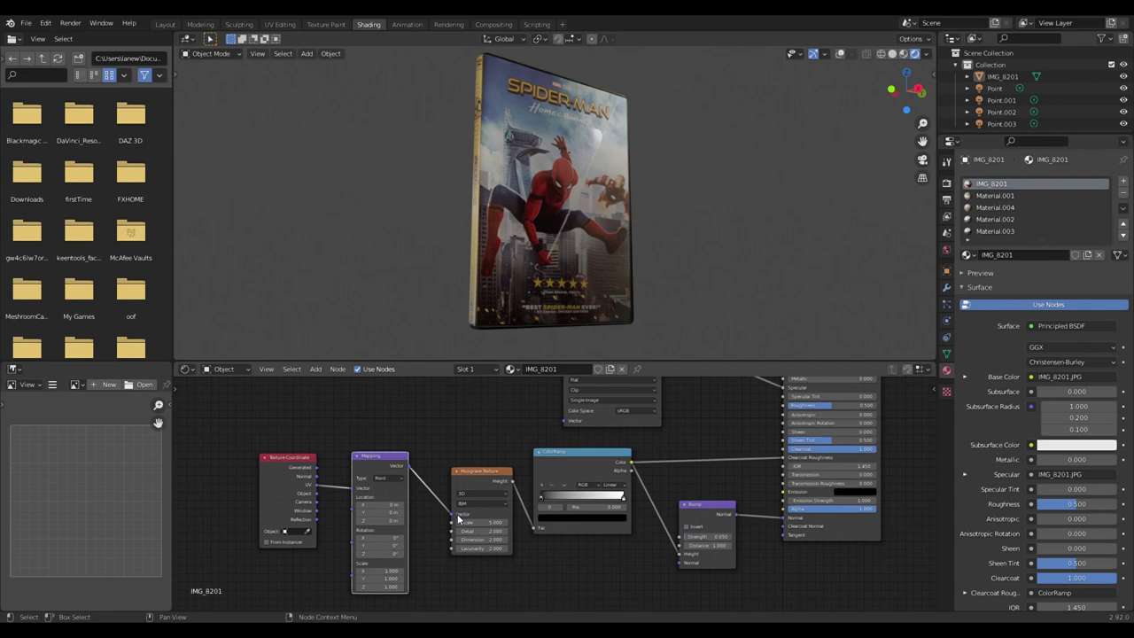
- Set Mapping Scale X to 10 and Musgrave Dimension to 30
{"action": "double_click", "coordinate": [397, 570]}
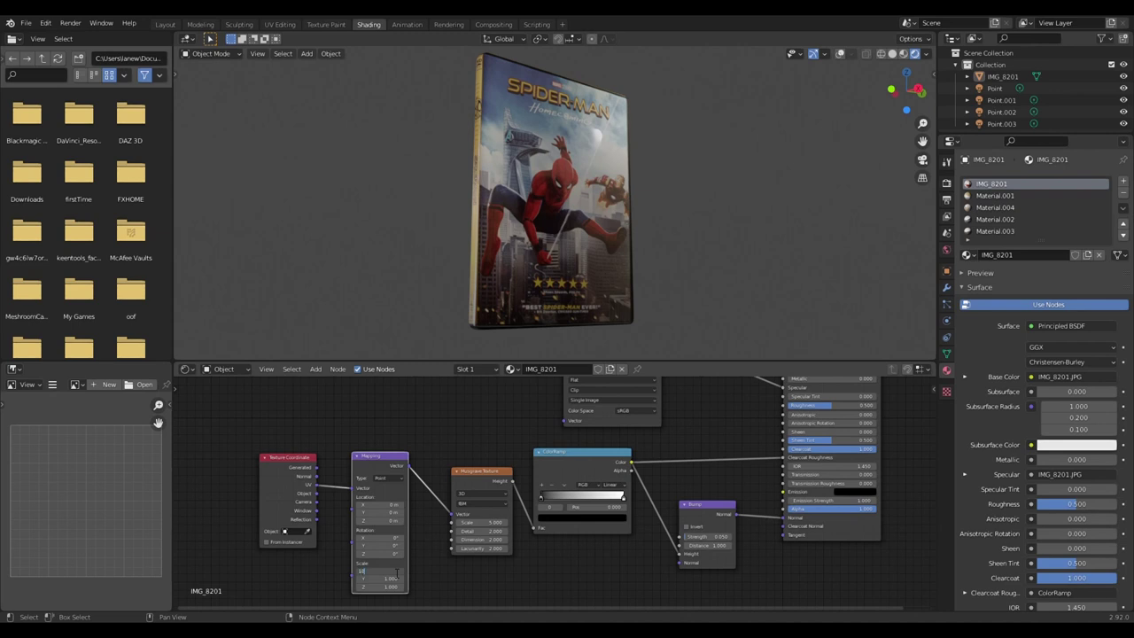
{"action": "key", "text": "Return"}
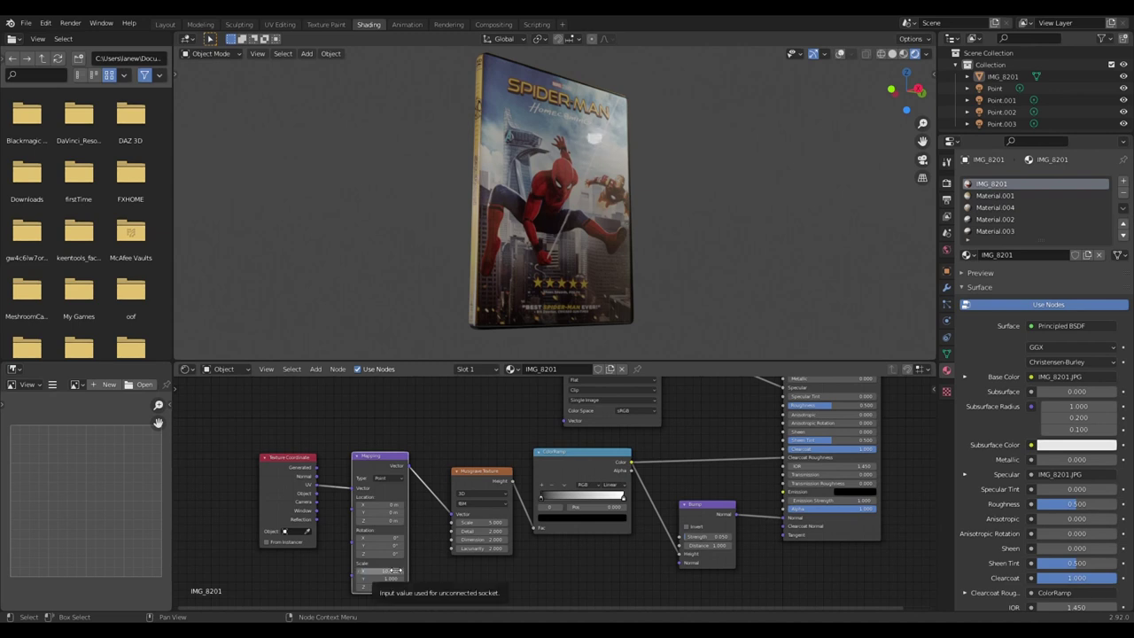
{"action": "left_click", "coordinate": [479, 539]}
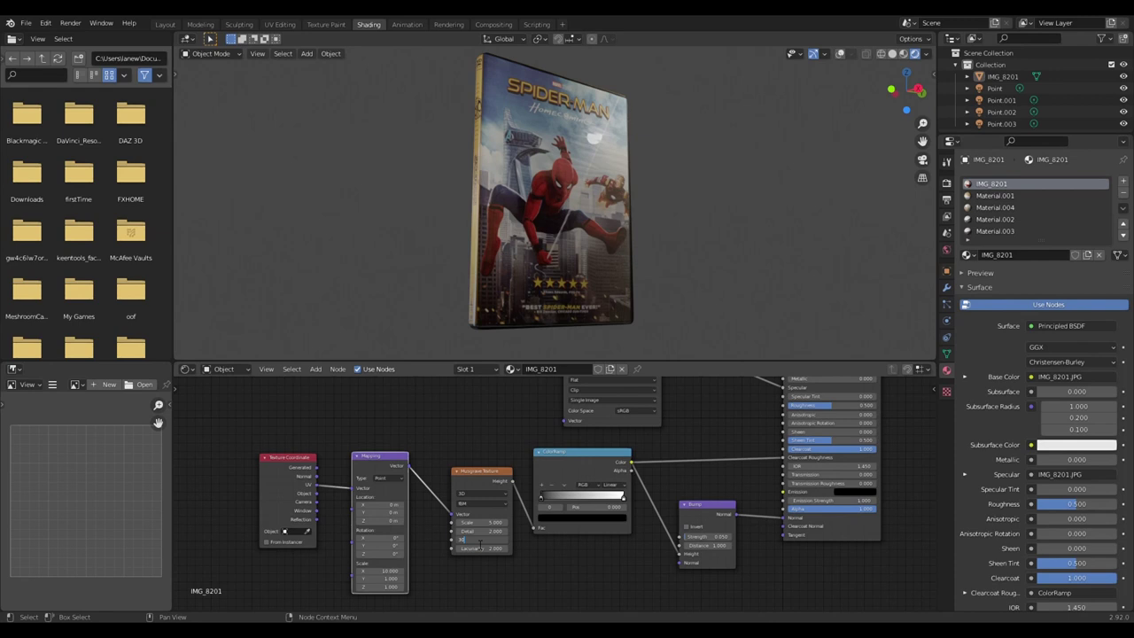
{"action": "key", "text": "Return"}
- Set the Musgrave Detail to 7.5 and Scale to 4
{"action": "left_click", "coordinate": [481, 532]}
{"action": "key", "text": "Return"}
{"action": "mouse_move", "coordinate": [620, 266]}
{"action": "middle_mouse_down"}
{"action": "mouse_move", "coordinate": [650, 188]}
{"action": "mouse_move", "coordinate": [629, 221]}
{"action": "middle_mouse_up"}
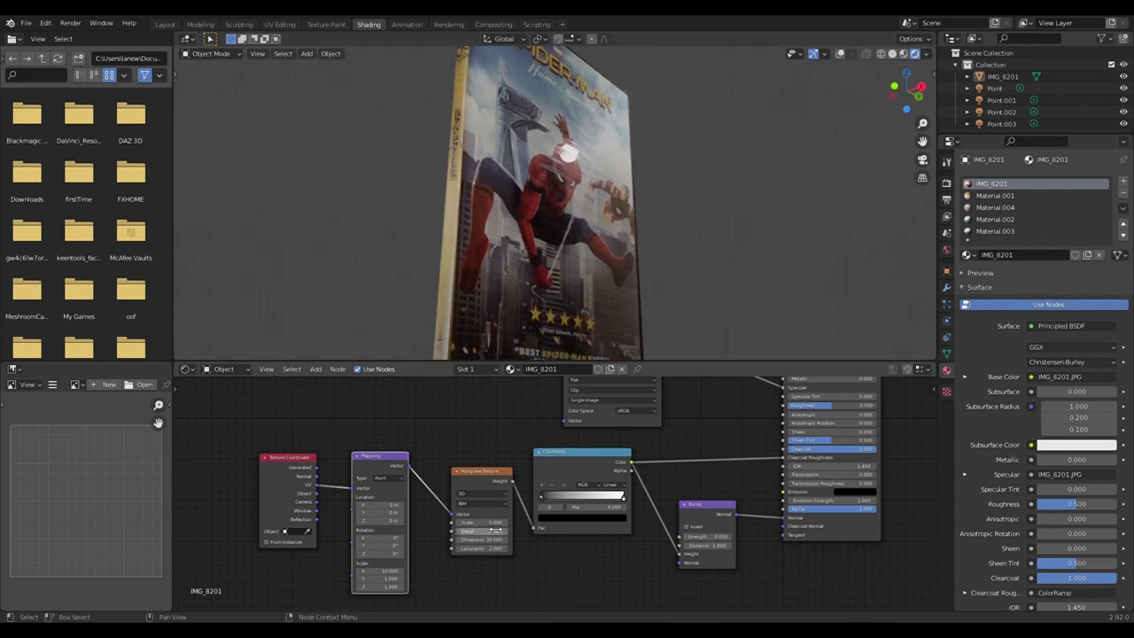
{"action": "left_click", "coordinate": [497, 523]}
{"action": "key", "text": "Return"}
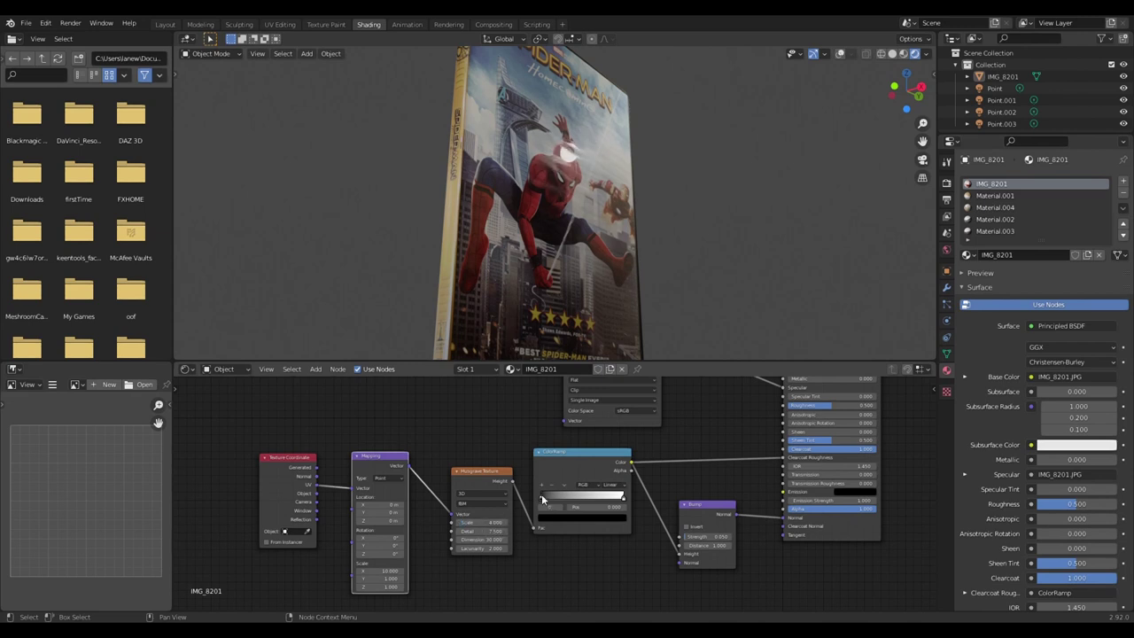
- Move the ColorRamp black stop to the right end and darken the left stop to grey
{"action": "left_click", "coordinate": [625, 498]}
{"action": "mouse_move", "coordinate": [539, 496]}
{"action": "left_mouse_down"}
{"action": "mouse_move", "coordinate": [578, 496]}
{"action": "mouse_move", "coordinate": [489, 496]}
{"action": "left_mouse_up"}
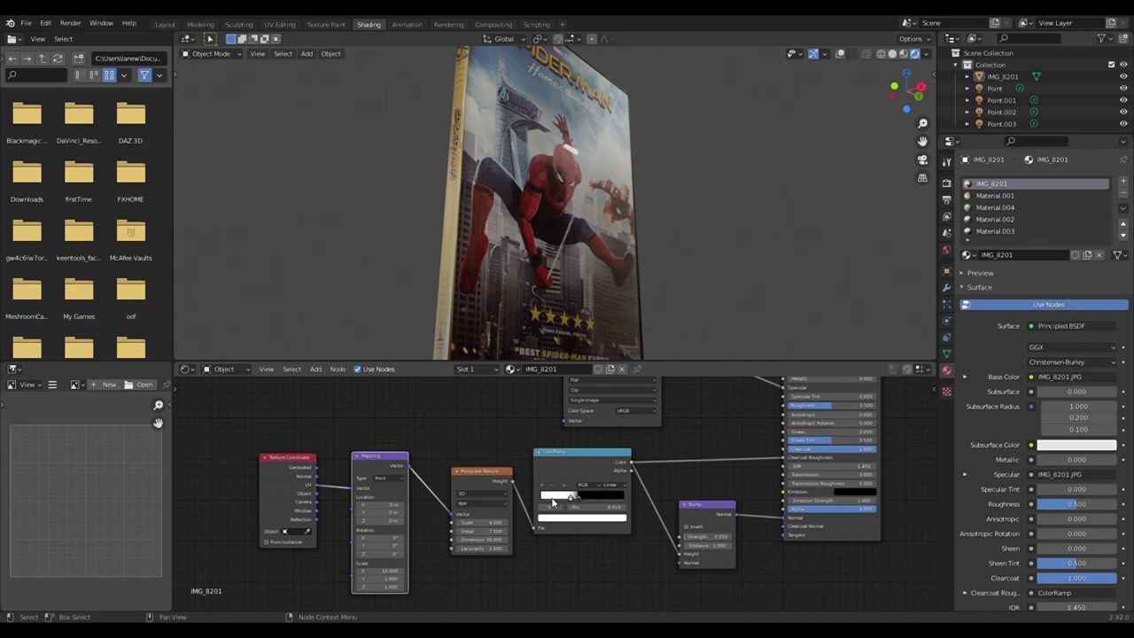
{"action": "left_click_drag", "start_coordinate": [582, 500], "coordinate": [625, 501]}
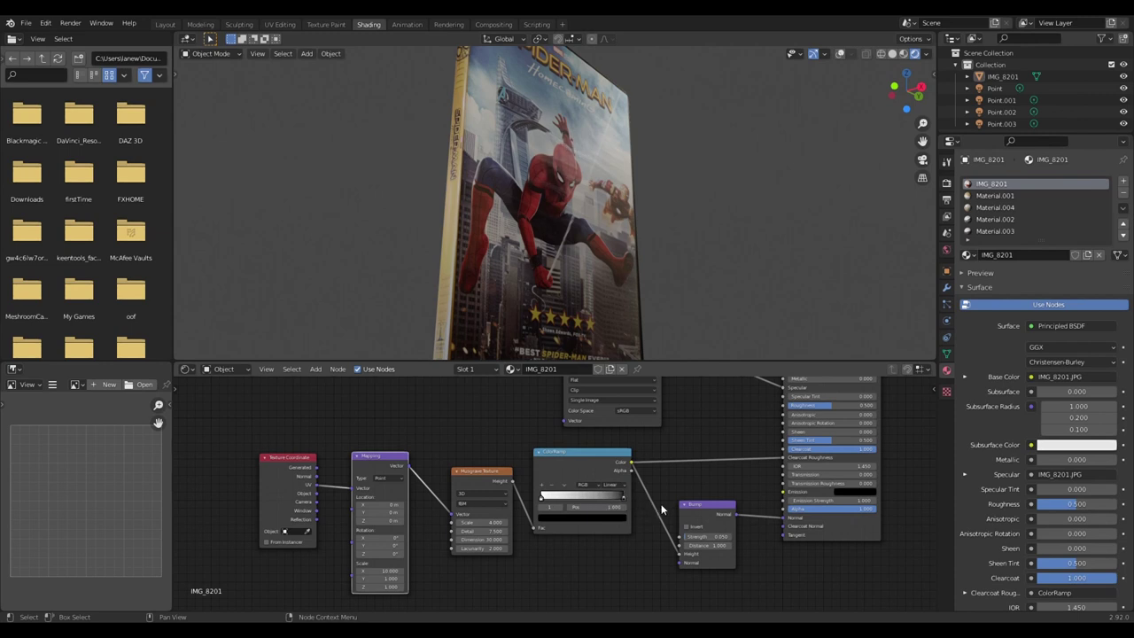
{"action": "left_click", "coordinate": [542, 499]}
{"action": "left_click", "coordinate": [588, 518]}
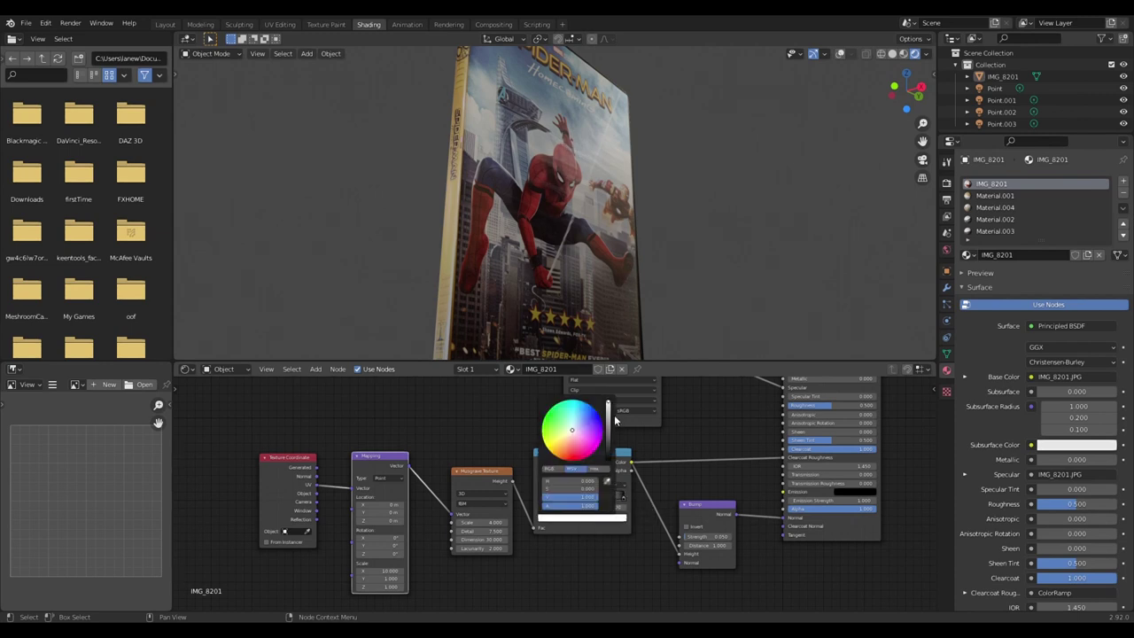
{"action": "left_click_drag", "start_coordinate": [587, 497], "coordinate": [562, 496]}
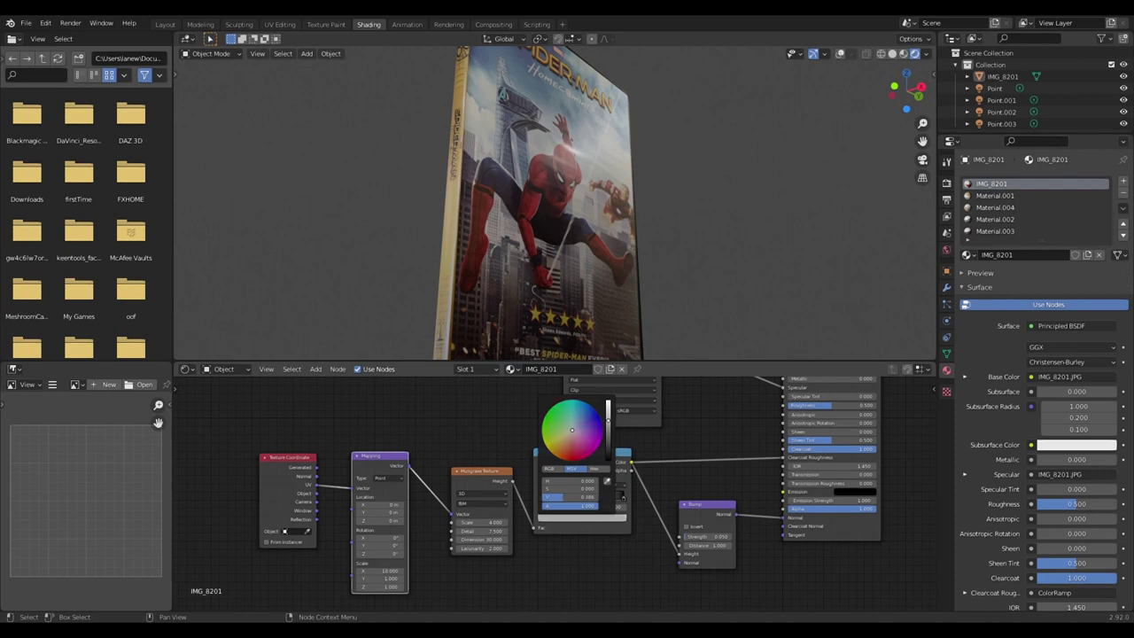
{"action": "mouse_move", "coordinate": [653, 269]}
{"action": "middle_mouse_down"}
{"action": "mouse_move", "coordinate": [665, 246]}
{"action": "mouse_move", "coordinate": [652, 241]}
{"action": "middle_mouse_up"}
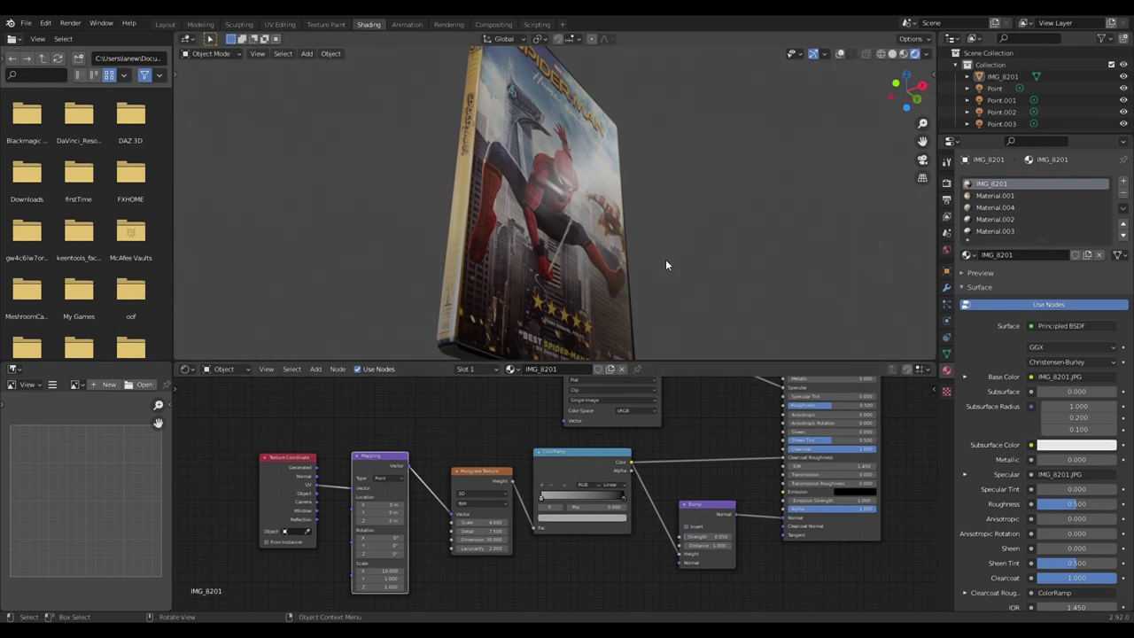
- Nudge the left ColorRamp stop to 0.150 and darken it slightly more
{"action": "middle_click_drag", "start_coordinate": [679, 412], "coordinate": [655, 439]}
{"action": "middle_click_drag", "start_coordinate": [681, 232], "coordinate": [689, 280]}
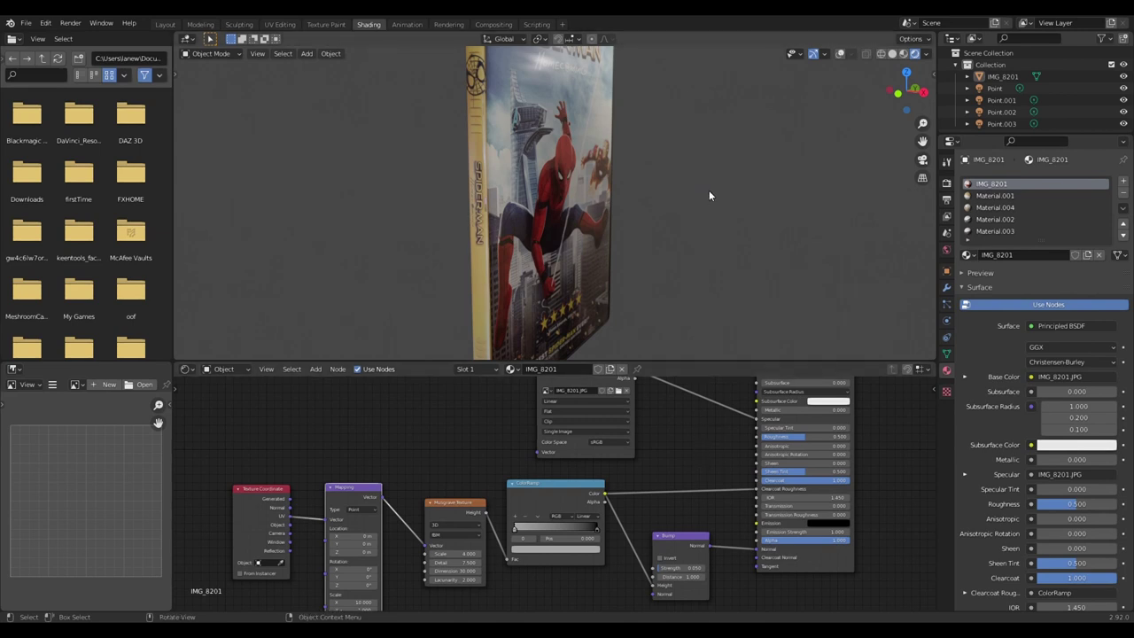
{"action": "mouse_move", "coordinate": [709, 189]}
{"action": "middle_mouse_down"}
{"action": "mouse_move", "coordinate": [685, 130]}
{"action": "mouse_move", "coordinate": [693, 105]}
{"action": "mouse_move", "coordinate": [670, 101]}
{"action": "mouse_move", "coordinate": [656, 132]}
{"action": "middle_mouse_up"}
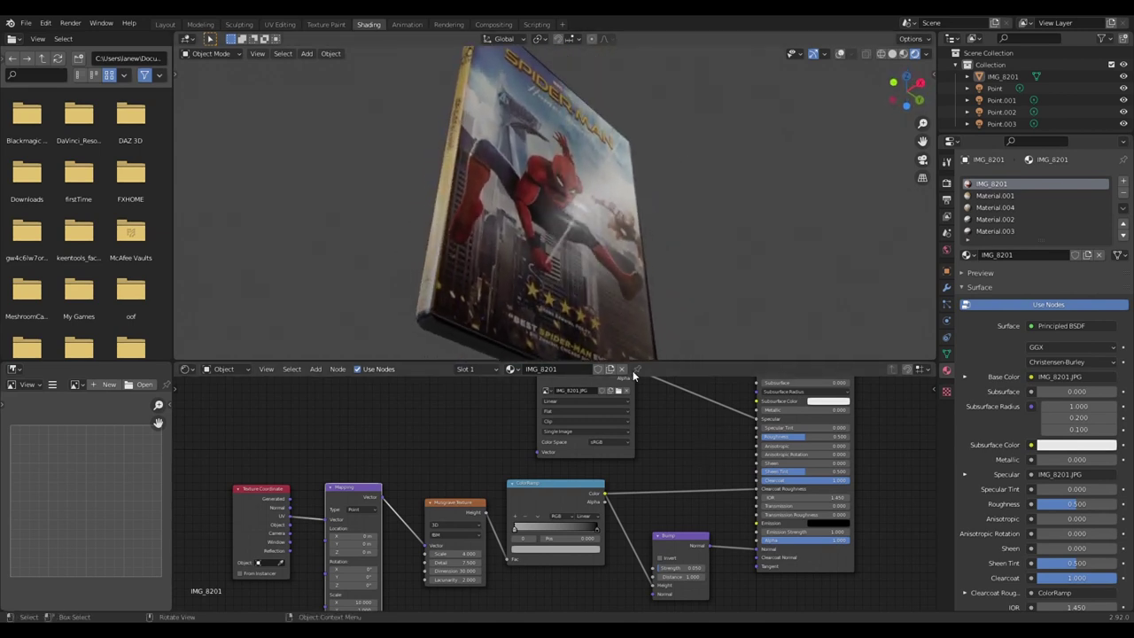
{"action": "left_click_drag", "start_coordinate": [529, 528], "coordinate": [535, 528]}
{"action": "left_click", "coordinate": [549, 549]}
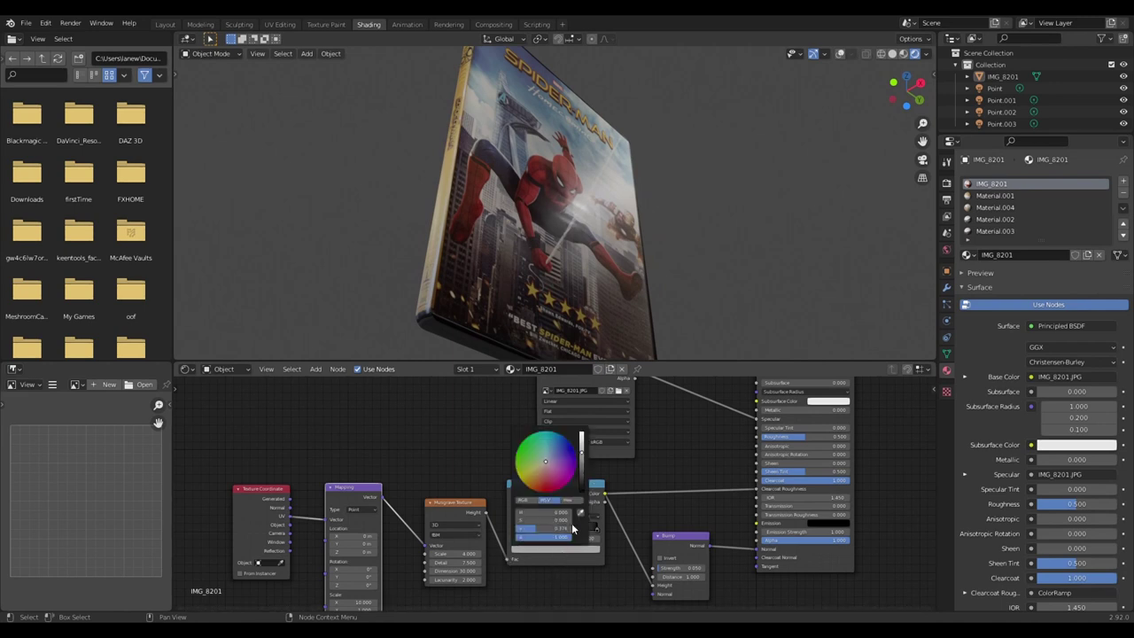
{"action": "mouse_move", "coordinate": [581, 439]}
{"action": "left_mouse_down"}
{"action": "mouse_move", "coordinate": [581, 452]}
{"action": "mouse_move", "coordinate": [581, 439]}
{"action": "left_mouse_up"}
{"action": "middle_click_drag", "start_coordinate": [628, 248], "coordinate": [633, 258]}
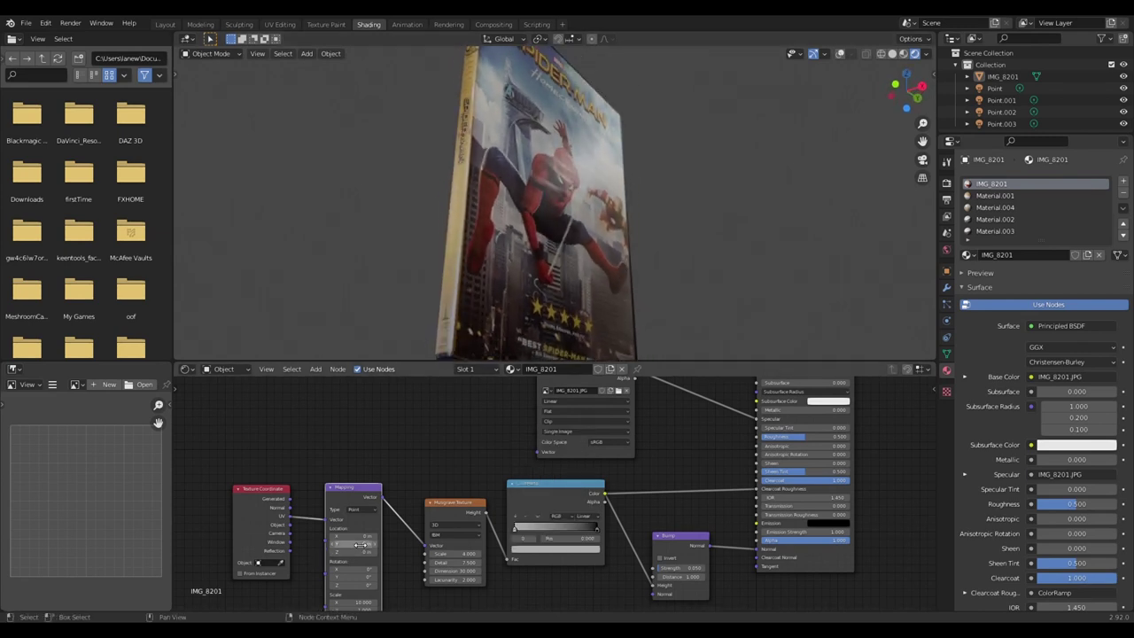
- Set Musgrave Scale to 2.7, tweak Bump strength, and orbit to inspect the case
{"action": "left_click", "coordinate": [453, 552]}
{"action": "type", "text": "2.7"}
{"action": "key", "text": "Return"}
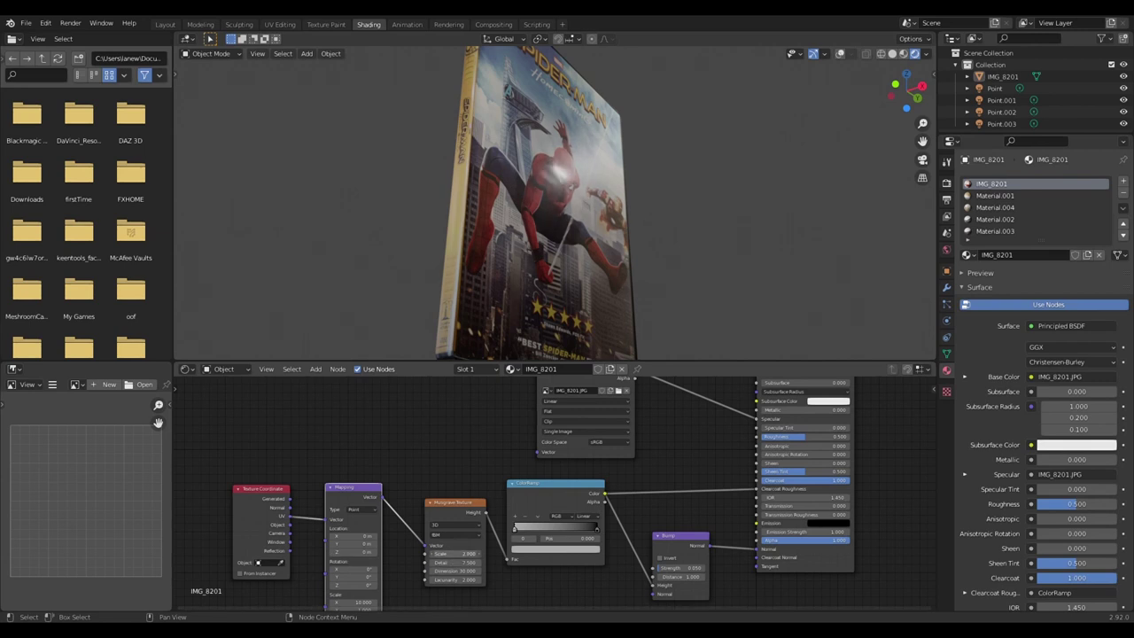
{"action": "mouse_move", "coordinate": [519, 331]}
{"action": "middle_mouse_down"}
{"action": "mouse_move", "coordinate": [493, 286]}
{"action": "mouse_move", "coordinate": [532, 350]}
{"action": "mouse_move", "coordinate": [528, 69]}
{"action": "mouse_move", "coordinate": [514, 52]}
{"action": "mouse_move", "coordinate": [492, 339]}
{"action": "mouse_move", "coordinate": [487, 295]}
{"action": "mouse_move", "coordinate": [713, 196]}
{"action": "mouse_move", "coordinate": [744, 223]}
{"action": "mouse_move", "coordinate": [692, 278]}
{"action": "mouse_move", "coordinate": [681, 558]}
{"action": "middle_mouse_up"}
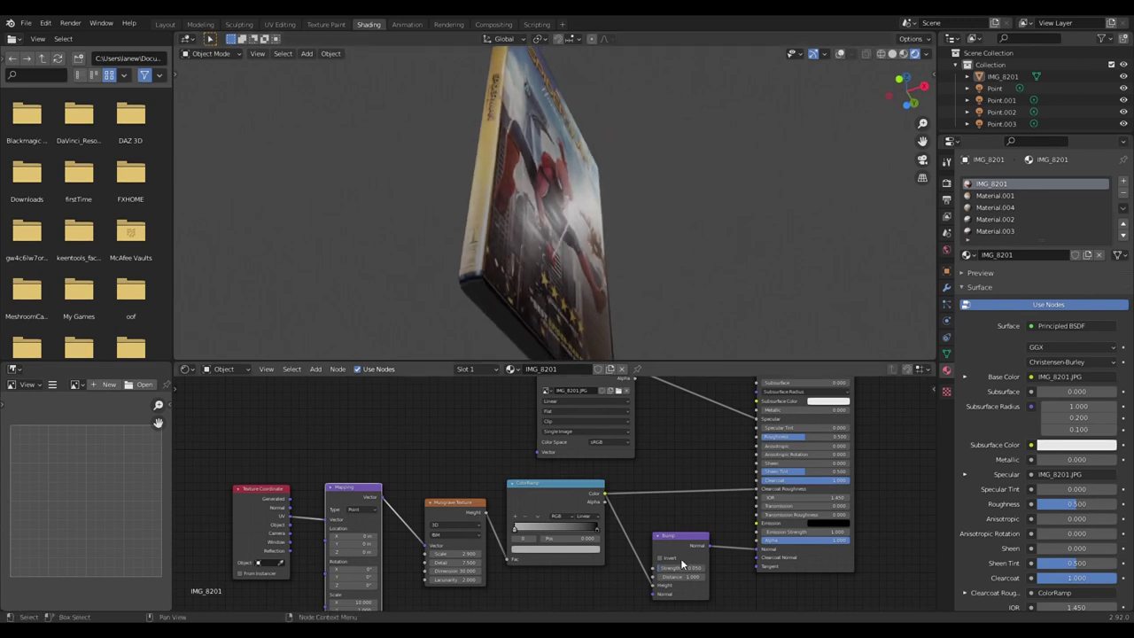
{"action": "left_click_drag", "start_coordinate": [680, 567], "coordinate": [673, 567]}
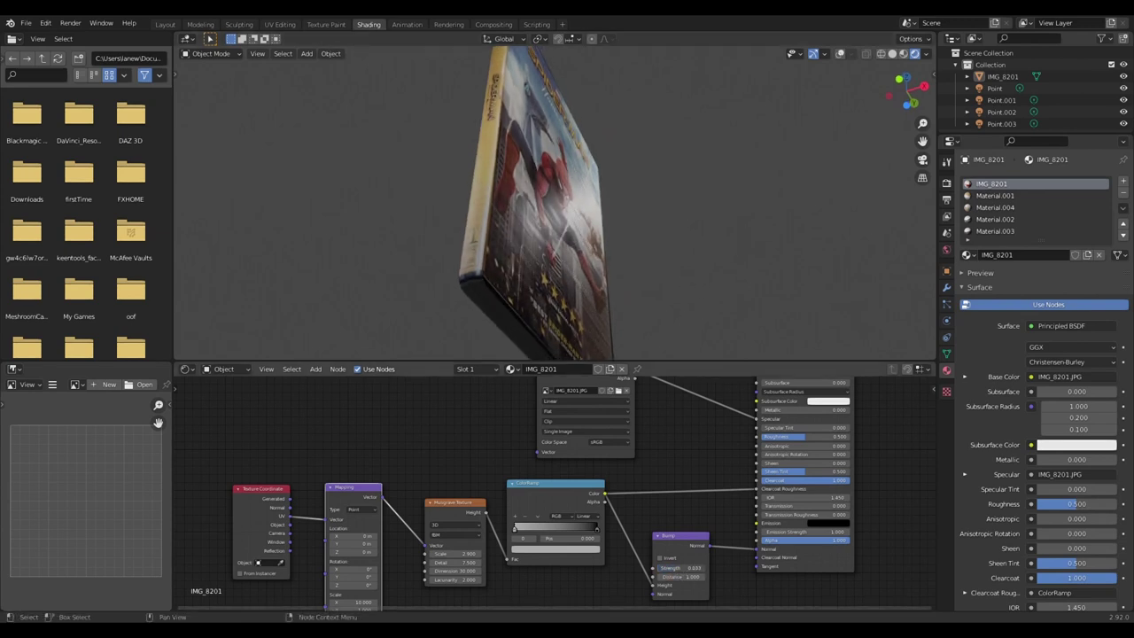
{"action": "middle_click_drag", "start_coordinate": [661, 570], "coordinate": [637, 581]}
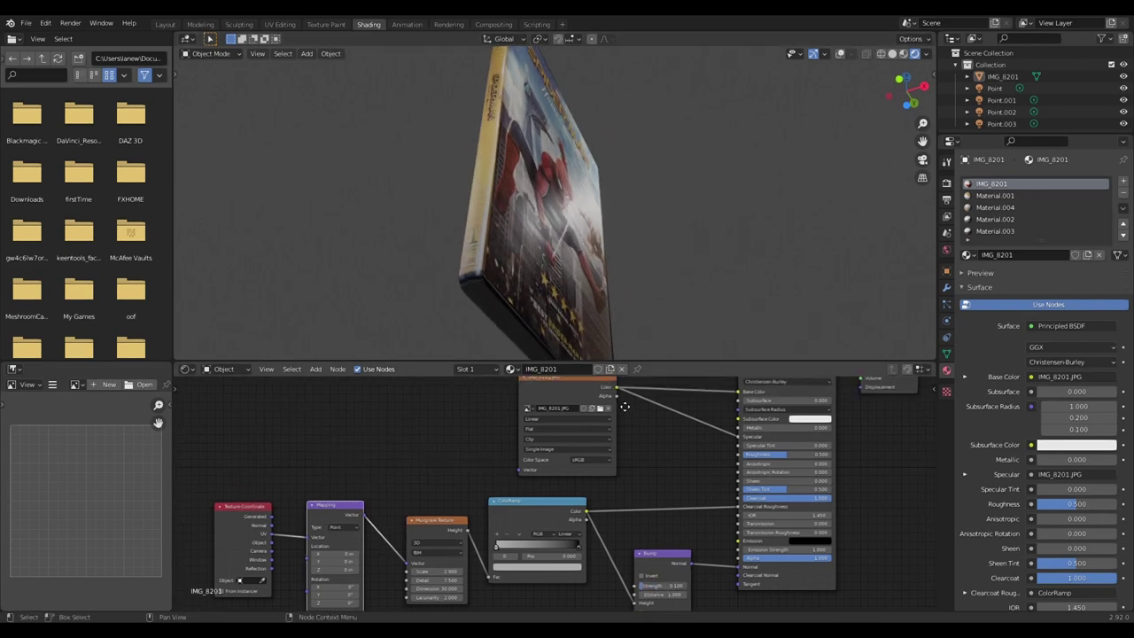
{"action": "mouse_move", "coordinate": [624, 319]}
{"action": "middle_mouse_down"}
{"action": "mouse_move", "coordinate": [615, 300]}
{"action": "mouse_move", "coordinate": [566, 298]}
{"action": "mouse_move", "coordinate": [556, 338]}
{"action": "mouse_move", "coordinate": [626, 308]}
{"action": "mouse_move", "coordinate": [626, 292]}
{"action": "mouse_move", "coordinate": [616, 333]}
{"action": "mouse_move", "coordinate": [617, 277]}
{"action": "mouse_move", "coordinate": [595, 279]}
{"action": "mouse_move", "coordinate": [605, 303]}
{"action": "middle_mouse_up"}
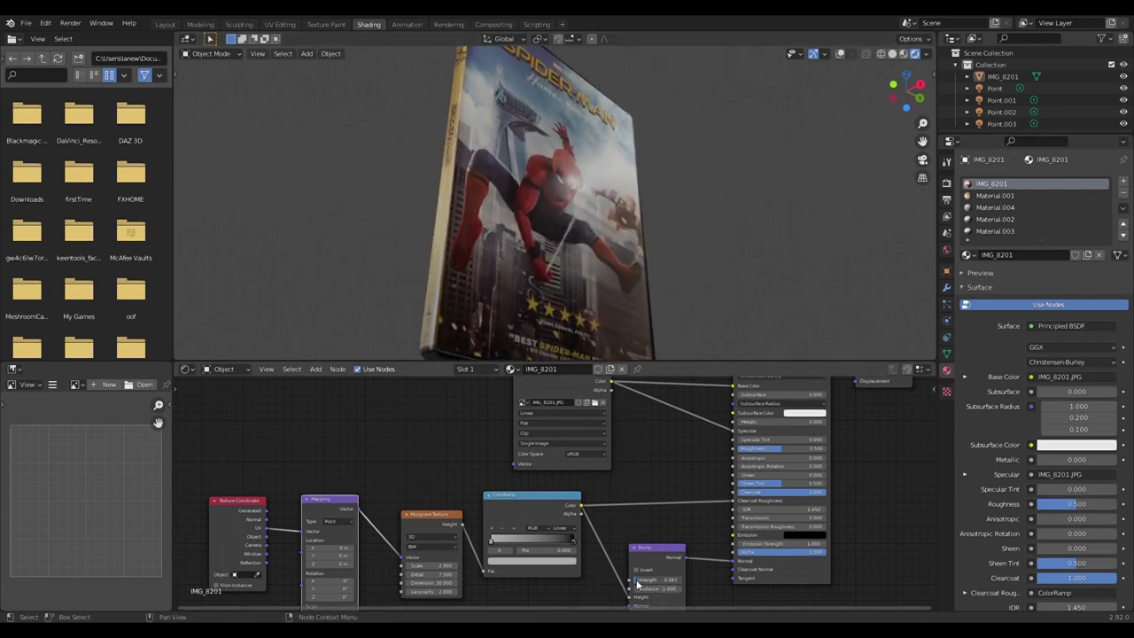
{"action": "mouse_move", "coordinate": [584, 275]}
{"action": "middle_mouse_down"}
{"action": "mouse_move", "coordinate": [577, 236]}
{"action": "mouse_move", "coordinate": [590, 211]}
{"action": "mouse_move", "coordinate": [620, 271]}
{"action": "mouse_move", "coordinate": [588, 287]}
{"action": "mouse_move", "coordinate": [585, 258]}
{"action": "mouse_move", "coordinate": [606, 263]}
{"action": "mouse_move", "coordinate": [594, 254]}
{"action": "mouse_move", "coordinate": [712, 269]}
{"action": "mouse_move", "coordinate": [567, 212]}
{"action": "mouse_move", "coordinate": [629, 191]}
{"action": "mouse_move", "coordinate": [453, 190]}
{"action": "mouse_move", "coordinate": [525, 201]}
{"action": "middle_mouse_up"}
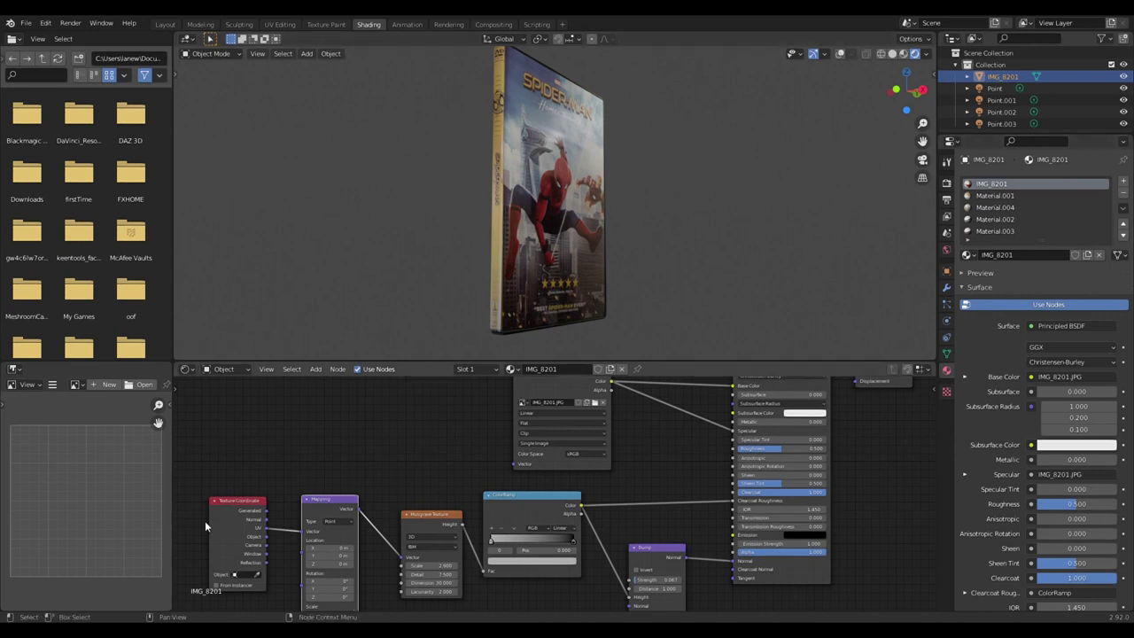
- Copy the five Musgrave, ColorRamp and Bump nodes and paste them into Material.001
{"action": "left_click_drag", "start_coordinate": [204, 526], "coordinate": [660, 563]}
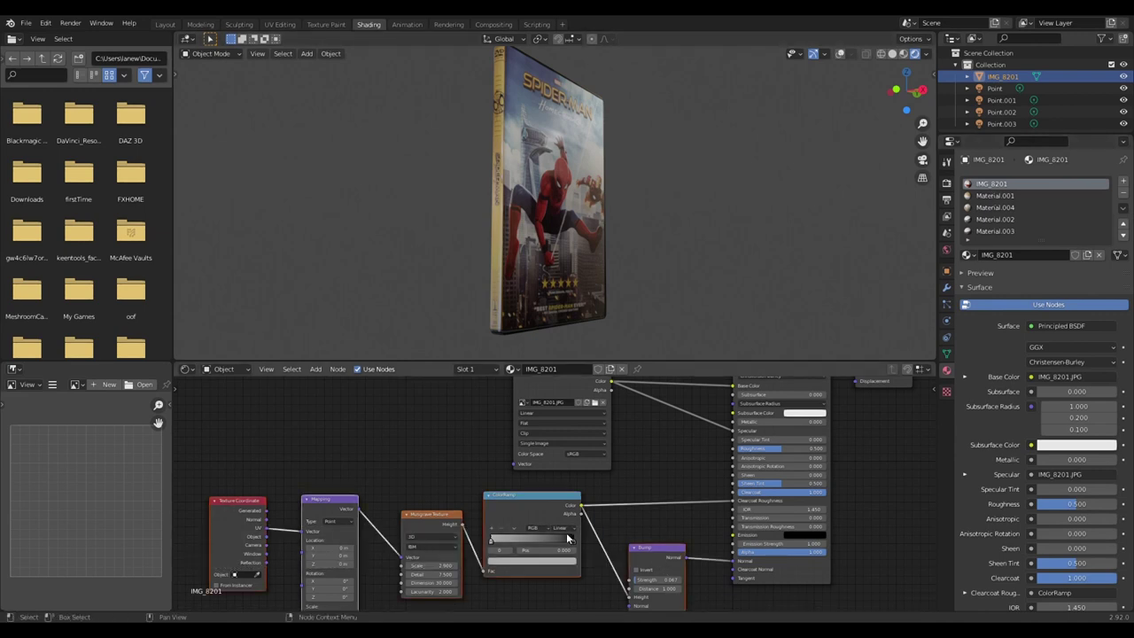
{"action": "scroll", "coordinate": [567, 538], "scroll_direction": "down", "scroll_amount": 1}
{"action": "right_click", "coordinate": [526, 505]}
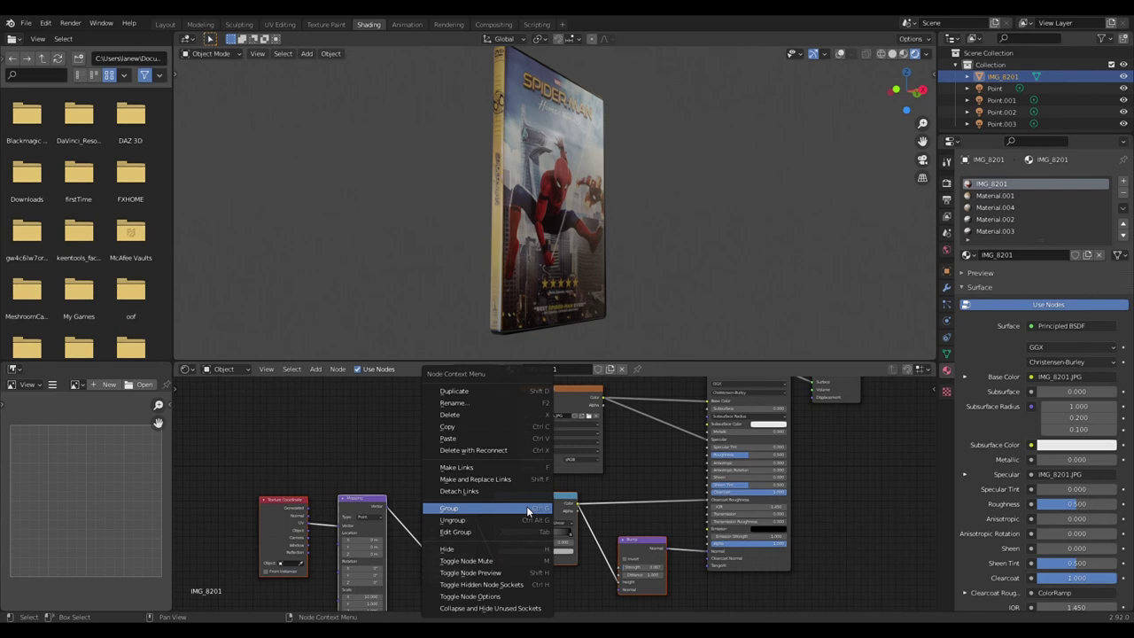
{"action": "left_click", "coordinate": [459, 426]}
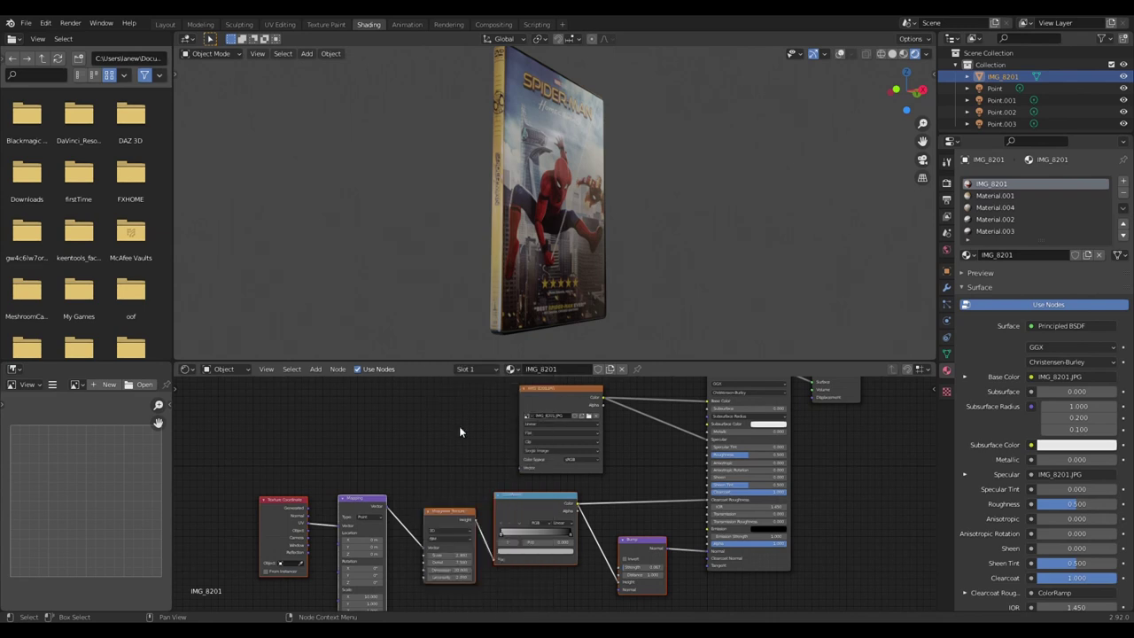
{"action": "left_click", "coordinate": [996, 196]}
{"action": "right_click", "coordinate": [326, 526]}
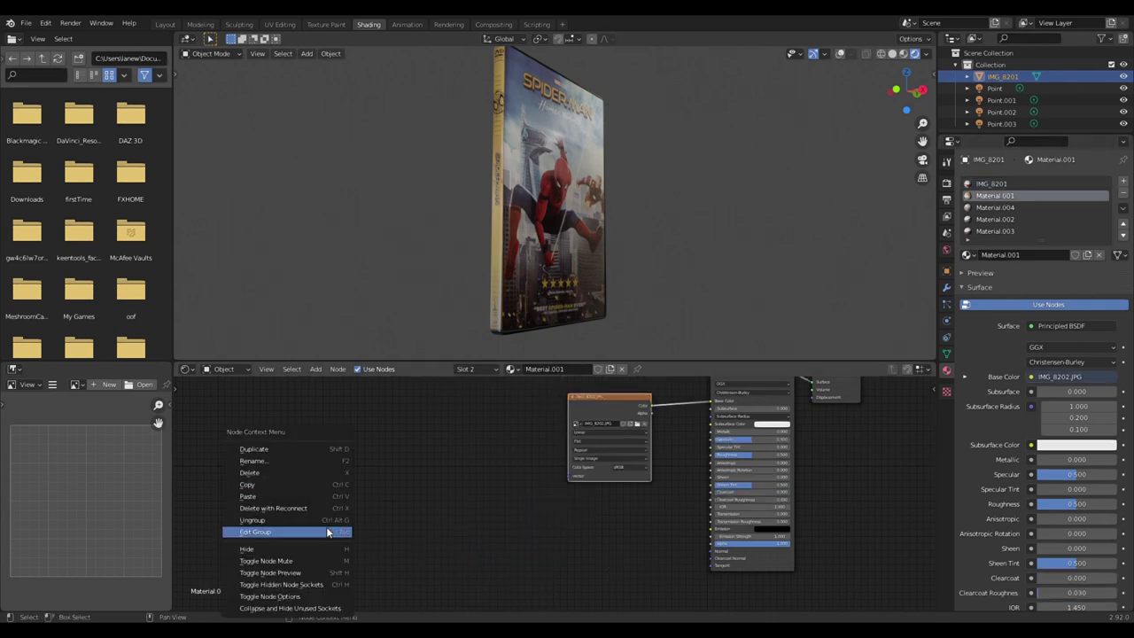
{"action": "left_click", "coordinate": [266, 497]}
- Link ColorRamp to Clearcoat Roughness, Bump to Normal, and set Clearcoat to 1.000
{"action": "scroll", "coordinate": [673, 553], "scroll_direction": "up", "scroll_amount": 1}
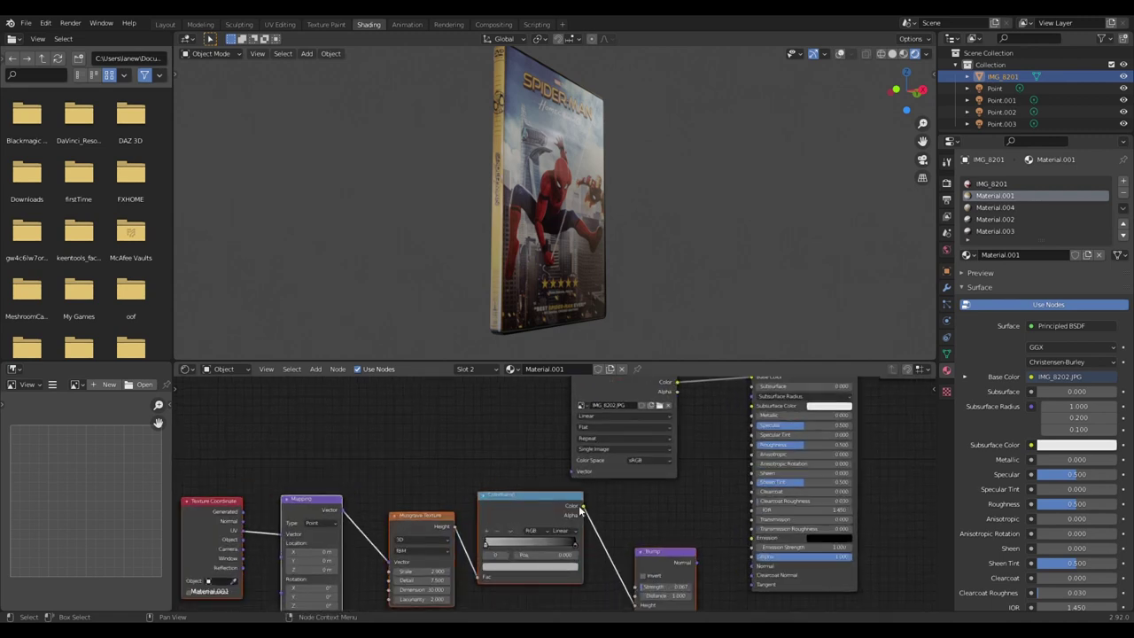
{"action": "left_click_drag", "start_coordinate": [583, 506], "coordinate": [606, 508]}
{"action": "left_click_drag", "start_coordinate": [752, 499], "coordinate": [752, 502]}
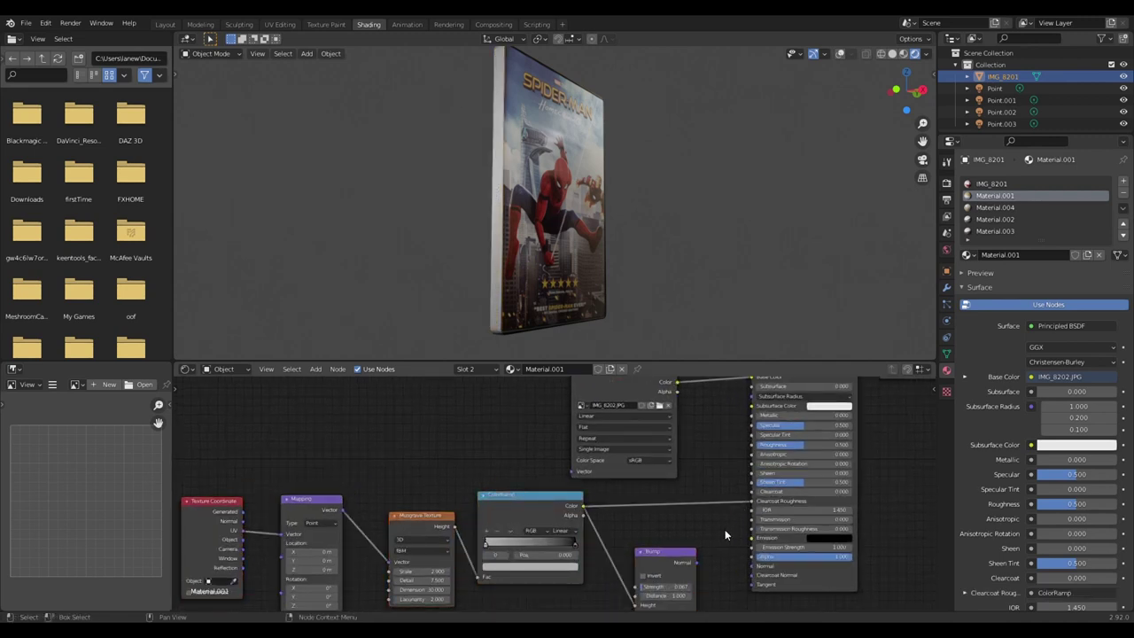
{"action": "left_click_drag", "start_coordinate": [700, 562], "coordinate": [751, 567]}
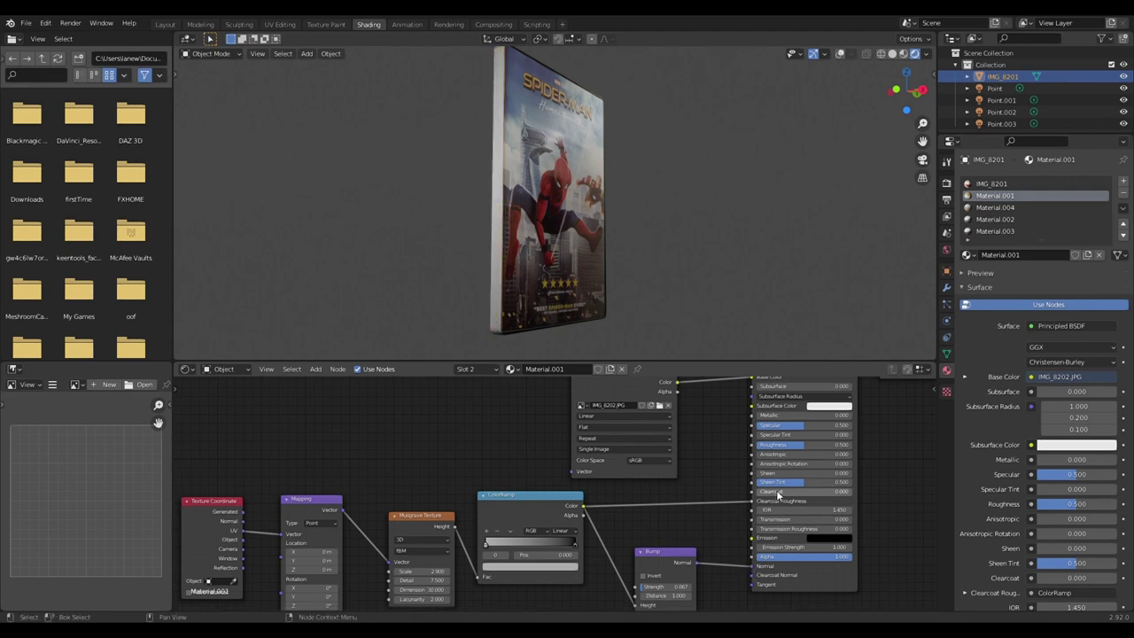
{"action": "left_click_drag", "start_coordinate": [1063, 578], "coordinate": [1118, 578]}
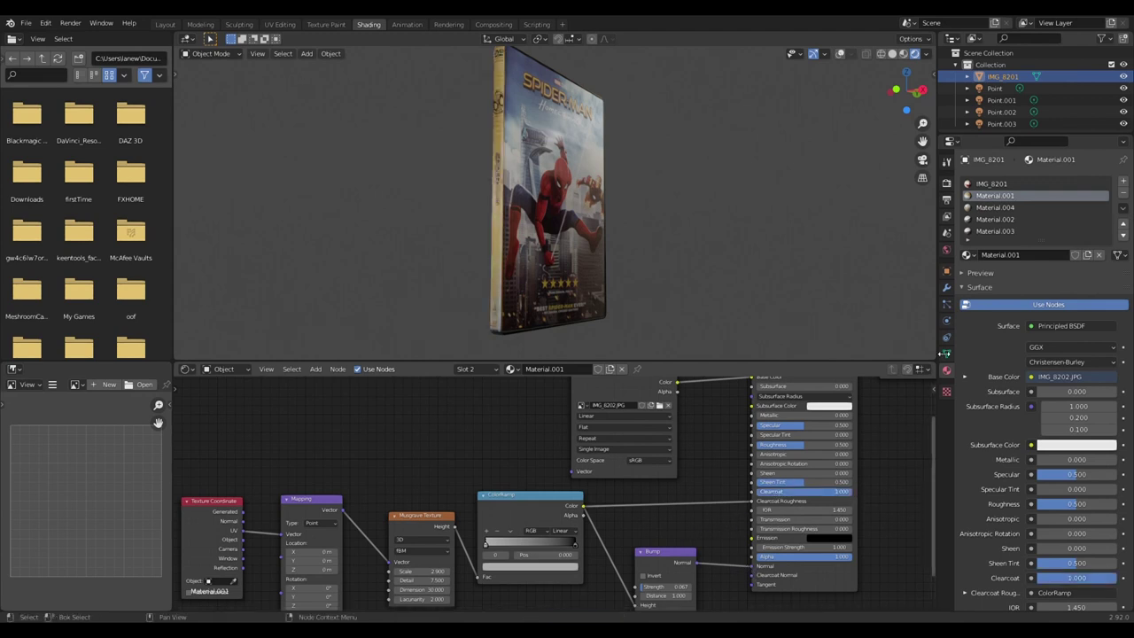
- Paste the wear nodes into Material.004, link ColorRamp to Clearcoat Roughness, and set Clearcoat to 1.000
{"action": "left_click", "coordinate": [997, 208]}
{"action": "right_click", "coordinate": [368, 528]}
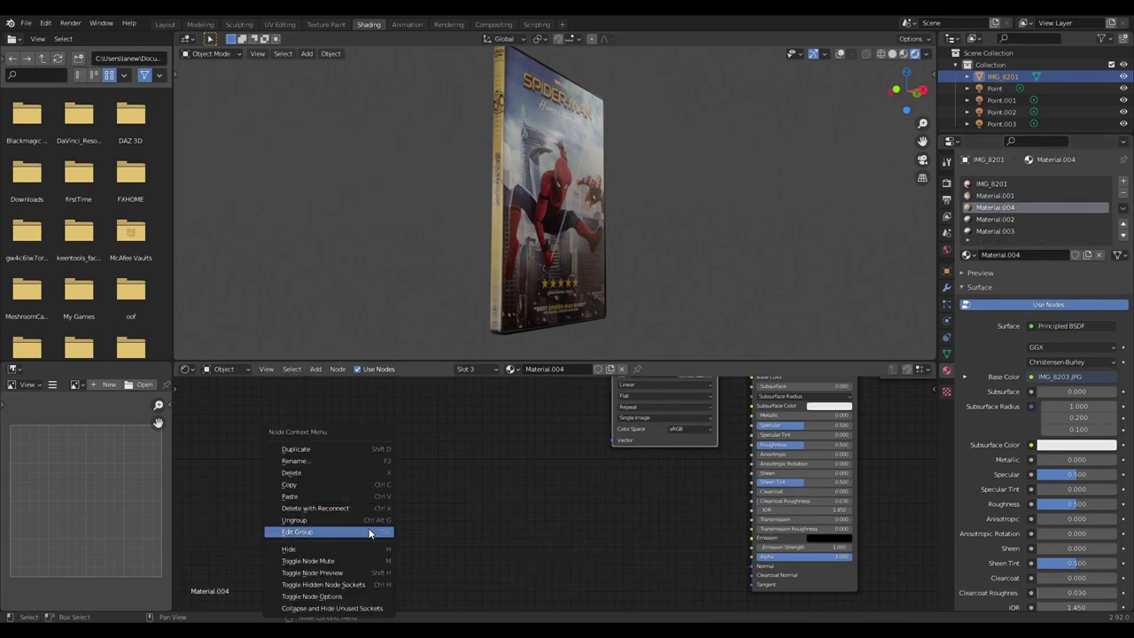
{"action": "left_click", "coordinate": [316, 495]}
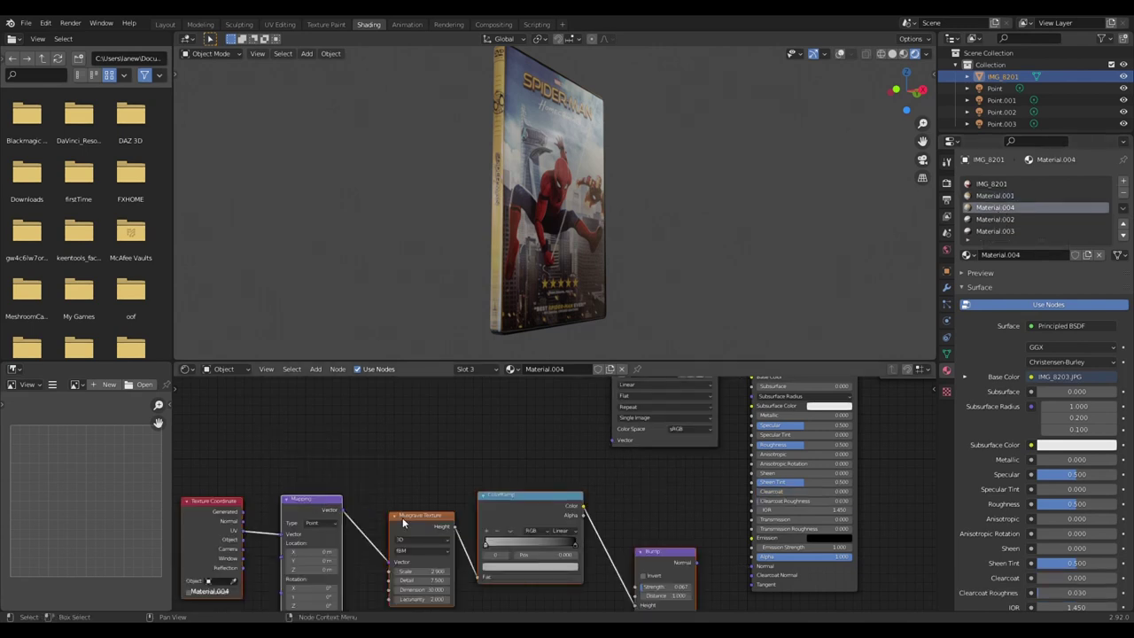
{"action": "left_click_drag", "start_coordinate": [680, 552], "coordinate": [637, 523]}
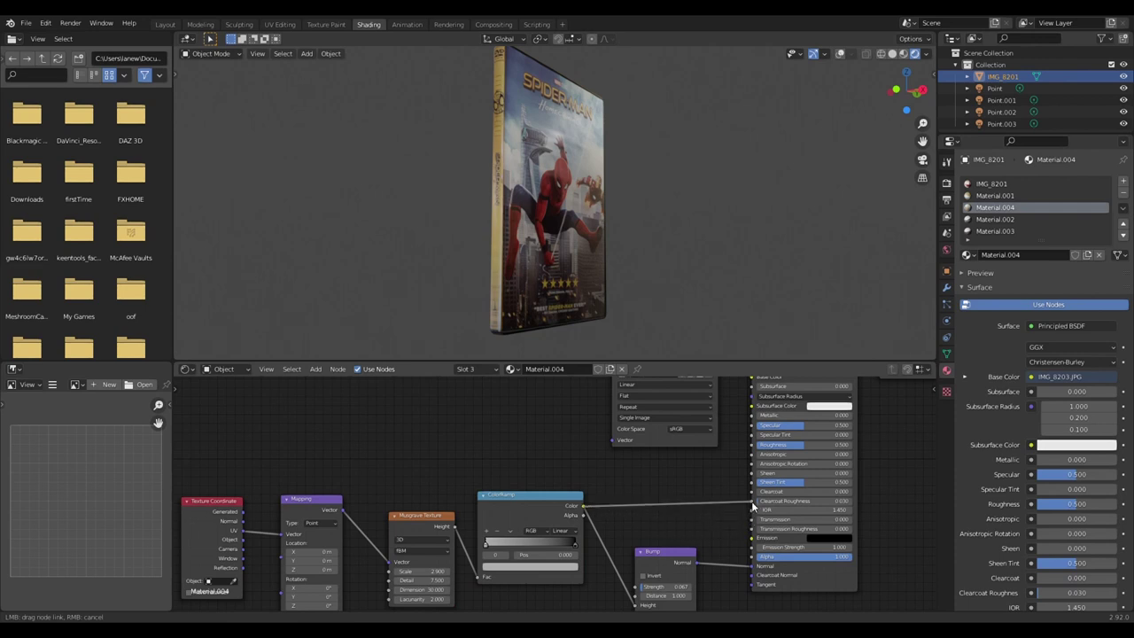
{"action": "left_click_drag", "start_coordinate": [752, 505], "coordinate": [850, 491]}
{"action": "mouse_move", "coordinate": [566, 234]}
{"action": "middle_mouse_down"}
{"action": "mouse_move", "coordinate": [818, 220]}
{"action": "mouse_move", "coordinate": [814, 269]}
{"action": "mouse_move", "coordinate": [740, 286]}
{"action": "mouse_move", "coordinate": [630, 250]}
{"action": "mouse_move", "coordinate": [671, 246]}
{"action": "mouse_move", "coordinate": [696, 261]}
{"action": "middle_mouse_up"}
{"action": "middle_click_drag", "start_coordinate": [661, 445], "coordinate": [561, 528]}
- Link IMG_8202, IMG_8205 and IMG_8204 to Specular in Material.001, .002 and .003
{"action": "left_click_drag", "start_coordinate": [620, 432], "coordinate": [626, 457]}
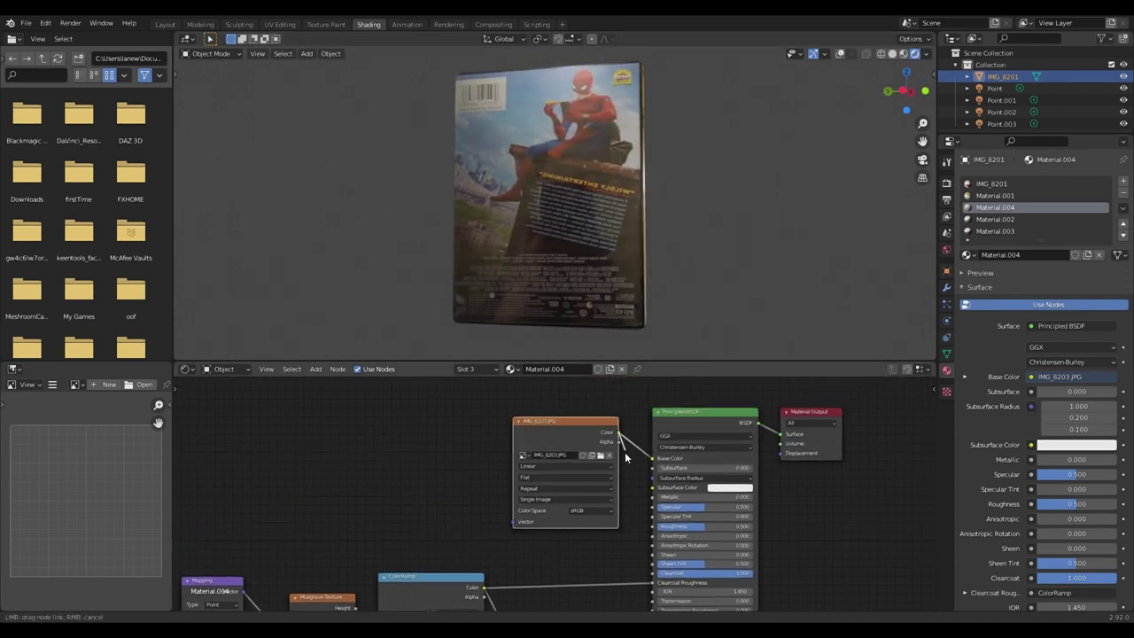
{"action": "middle_click_drag", "start_coordinate": [751, 266], "coordinate": [770, 302]}
{"action": "left_click", "coordinate": [994, 195]}
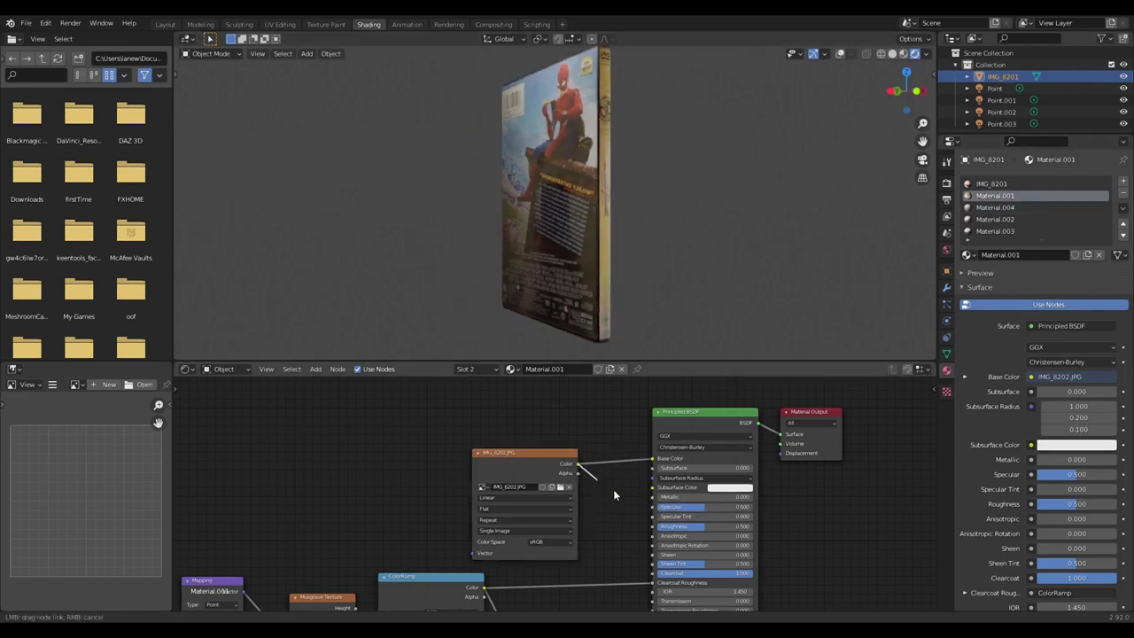
{"action": "left_click_drag", "start_coordinate": [655, 512], "coordinate": [654, 507]}
{"action": "mouse_move", "coordinate": [634, 263]}
{"action": "middle_mouse_down"}
{"action": "mouse_move", "coordinate": [567, 262]}
{"action": "mouse_move", "coordinate": [595, 197]}
{"action": "middle_mouse_up"}
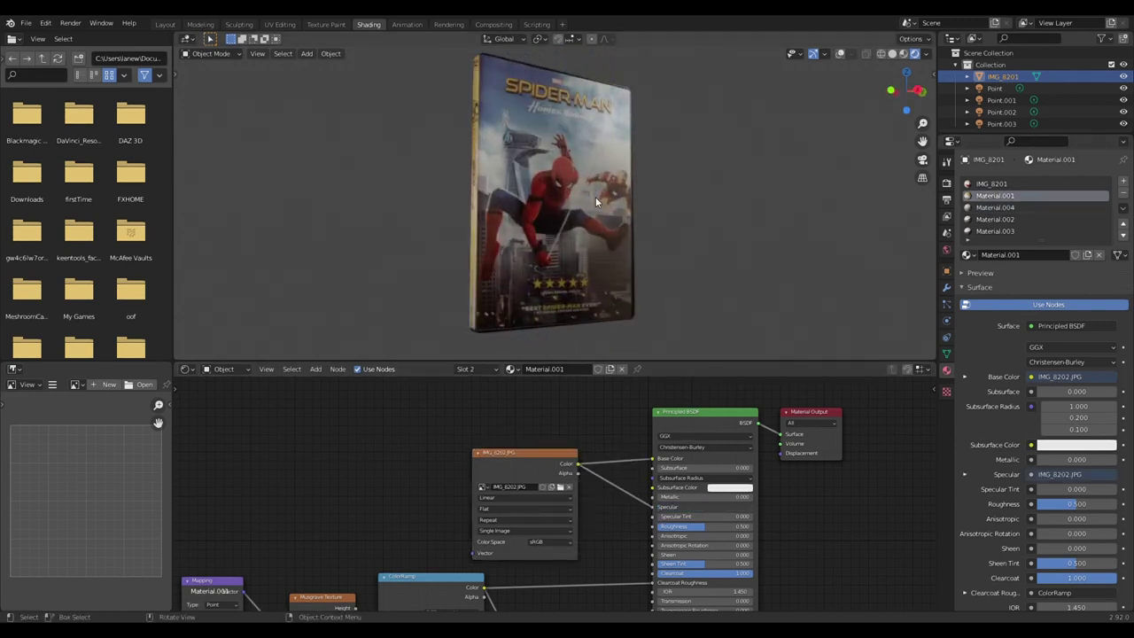
{"action": "left_click", "coordinate": [999, 219]}
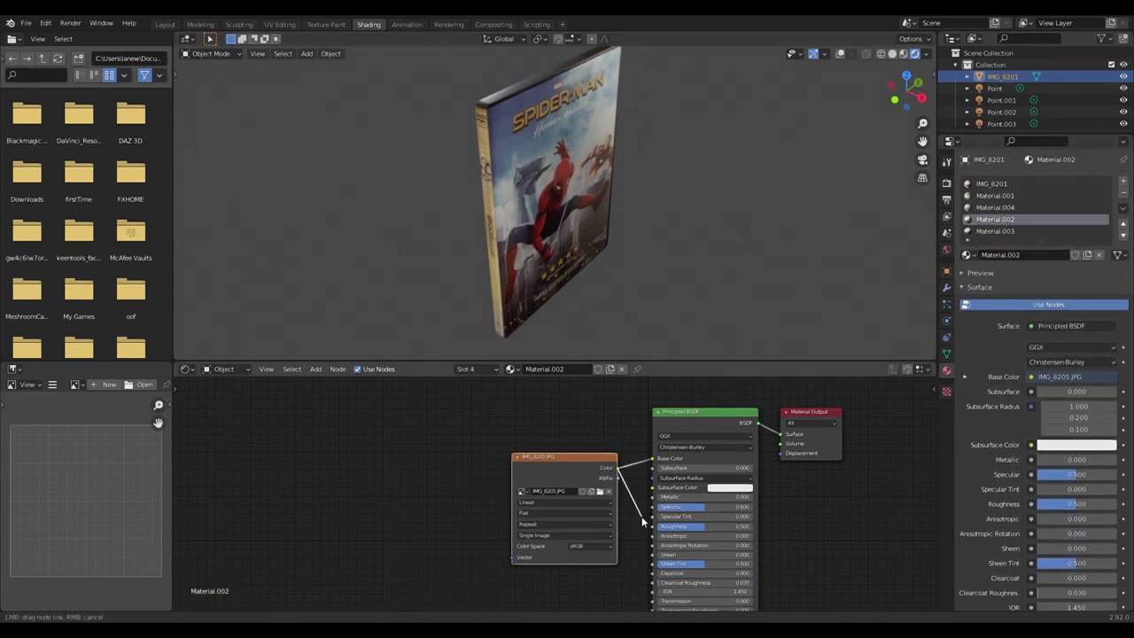
{"action": "left_click_drag", "start_coordinate": [654, 514], "coordinate": [652, 507]}
{"action": "mouse_move", "coordinate": [624, 303]}
{"action": "middle_mouse_down"}
{"action": "mouse_move", "coordinate": [494, 244]}
{"action": "mouse_move", "coordinate": [702, 261]}
{"action": "middle_mouse_up"}
{"action": "left_click", "coordinate": [990, 231]}
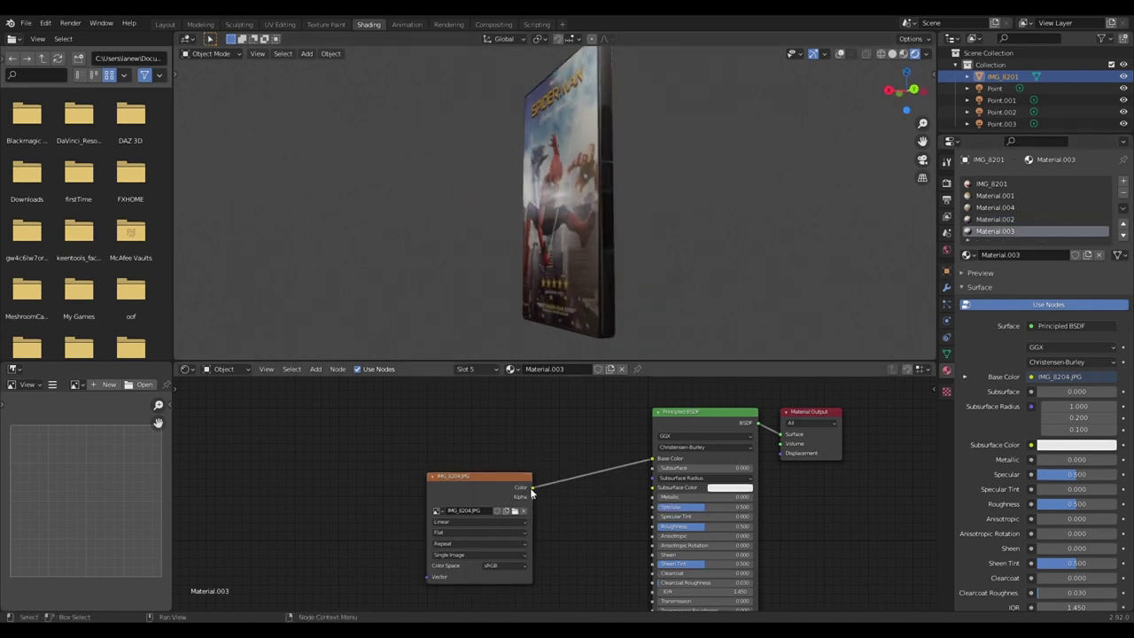
{"action": "mouse_move", "coordinate": [530, 487]}
{"action": "left_mouse_down"}
{"action": "mouse_move", "coordinate": [610, 520]}
{"action": "mouse_move", "coordinate": [653, 507]}
{"action": "left_mouse_up"}
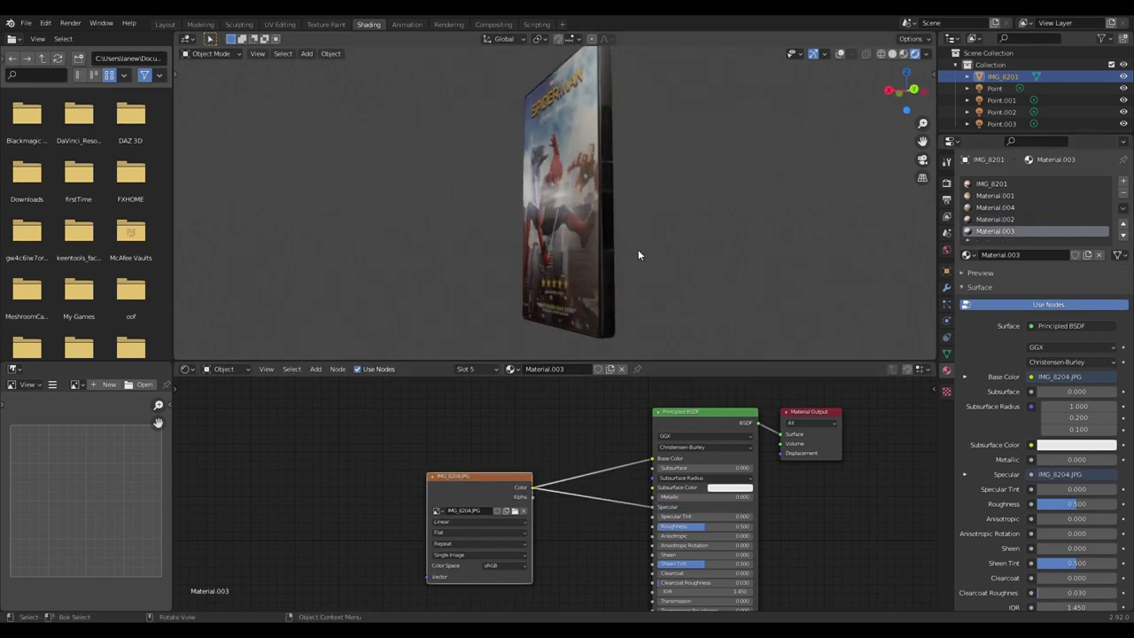
{"action": "mouse_move", "coordinate": [638, 249]}
{"action": "middle_mouse_down"}
{"action": "mouse_move", "coordinate": [628, 307]}
{"action": "mouse_move", "coordinate": [729, 348]}
{"action": "mouse_move", "coordinate": [570, 170]}
{"action": "mouse_move", "coordinate": [657, 320]}
{"action": "mouse_move", "coordinate": [674, 282]}
{"action": "mouse_move", "coordinate": [608, 254]}
{"action": "mouse_move", "coordinate": [444, 273]}
{"action": "mouse_move", "coordinate": [542, 264]}
{"action": "mouse_move", "coordinate": [578, 235]}
{"action": "mouse_move", "coordinate": [584, 194]}
{"action": "mouse_move", "coordinate": [609, 159]}
{"action": "mouse_move", "coordinate": [583, 111]}
{"action": "mouse_move", "coordinate": [438, 142]}
{"action": "mouse_move", "coordinate": [567, 228]}
{"action": "mouse_move", "coordinate": [562, 198]}
{"action": "mouse_move", "coordinate": [529, 194]}
{"action": "mouse_move", "coordinate": [561, 210]}
{"action": "middle_mouse_up"}
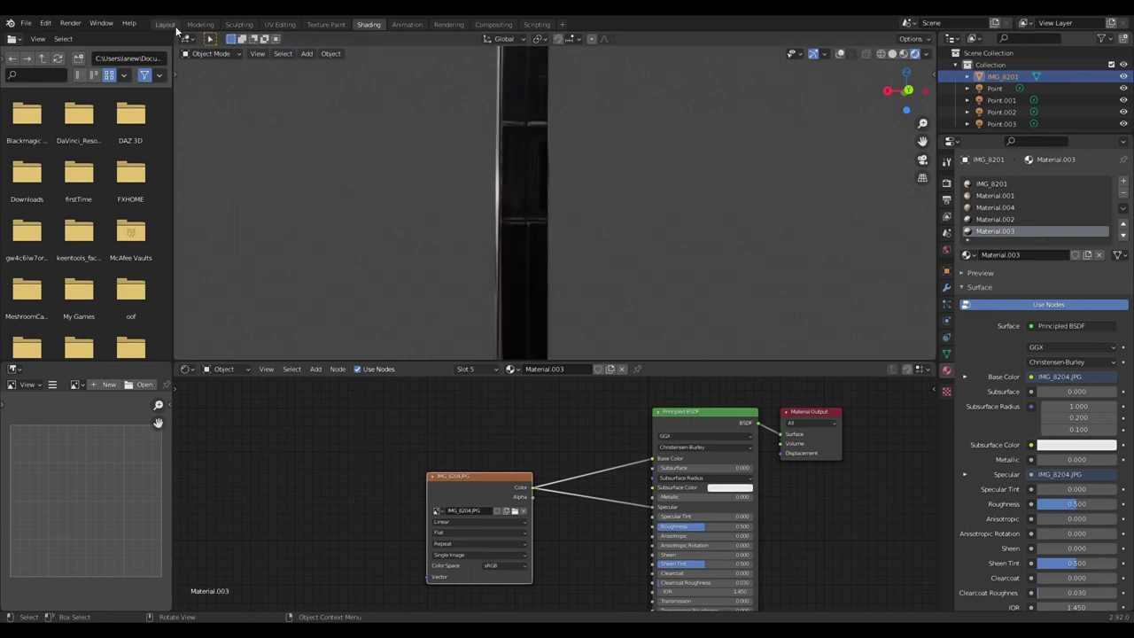
{"action": "mouse_move", "coordinate": [525, 160]}
{"action": "middle_mouse_down"}
{"action": "mouse_move", "coordinate": [659, 166]}
{"action": "mouse_move", "coordinate": [673, 182]}
{"action": "mouse_move", "coordinate": [710, 165]}
{"action": "mouse_move", "coordinate": [728, 133]}
{"action": "mouse_move", "coordinate": [730, 155]}
{"action": "mouse_move", "coordinate": [769, 173]}
{"action": "middle_mouse_up"}
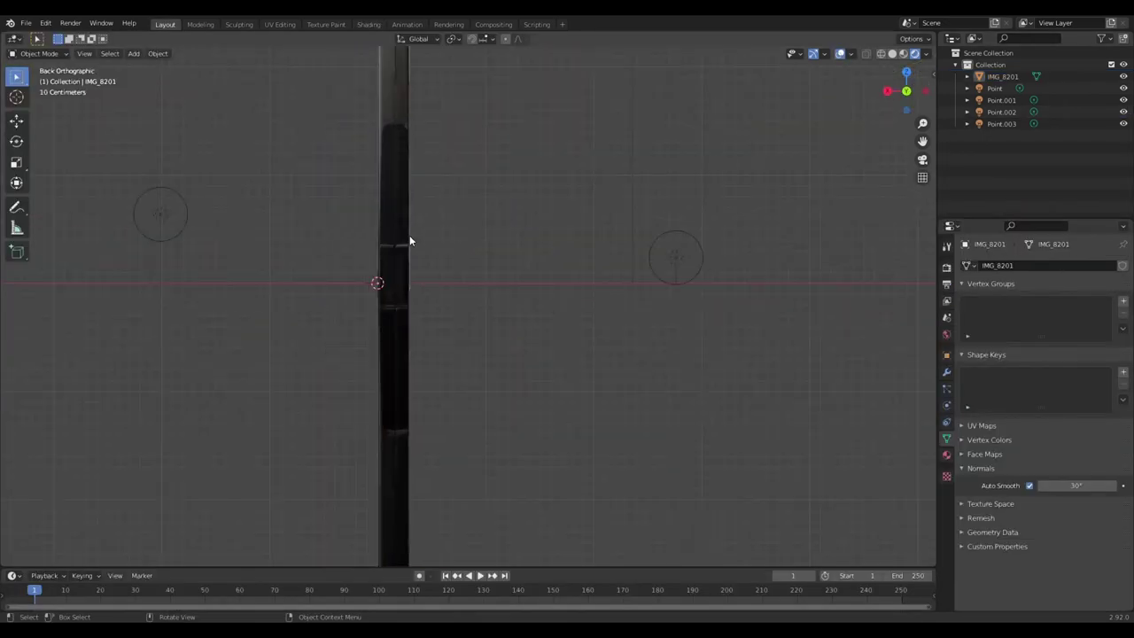
- Loop-cut two edge loops across the spine, sliding one up and one down
{"action": "scroll", "coordinate": [405, 245], "scroll_direction": "up", "scroll_amount": 3}
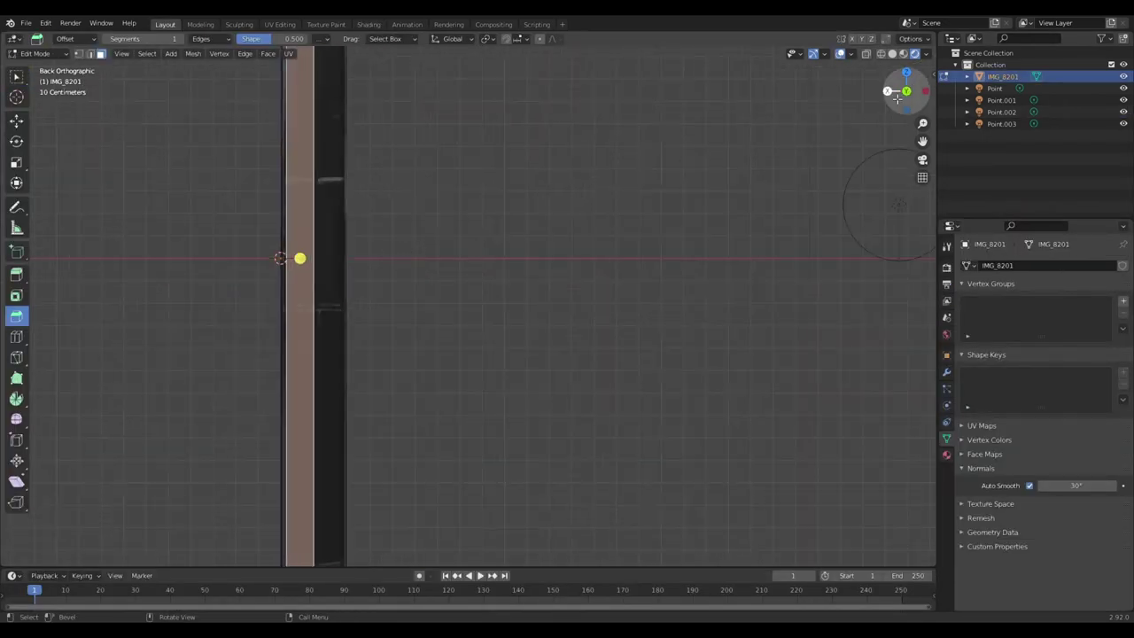
{"action": "left_click", "coordinate": [12, 337]}
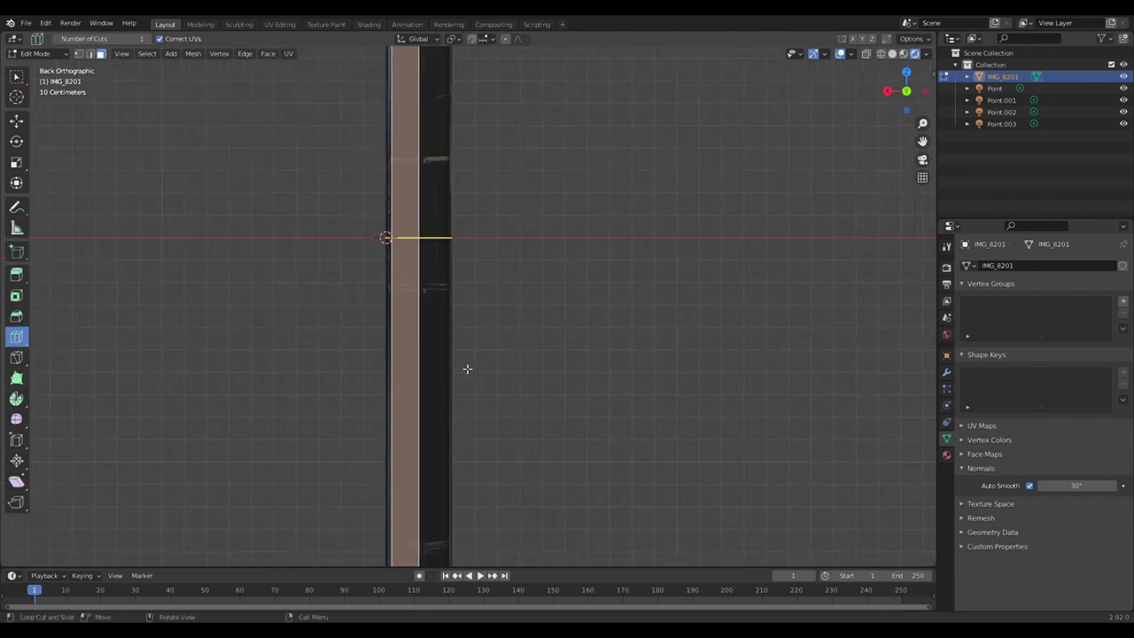
{"action": "scroll", "coordinate": [436, 382], "scroll_direction": "up", "scroll_amount": 1}
{"action": "scroll", "coordinate": [436, 383], "scroll_direction": "up", "scroll_amount": 1}
{"action": "scroll", "coordinate": [443, 336], "scroll_direction": "up", "scroll_amount": 1}
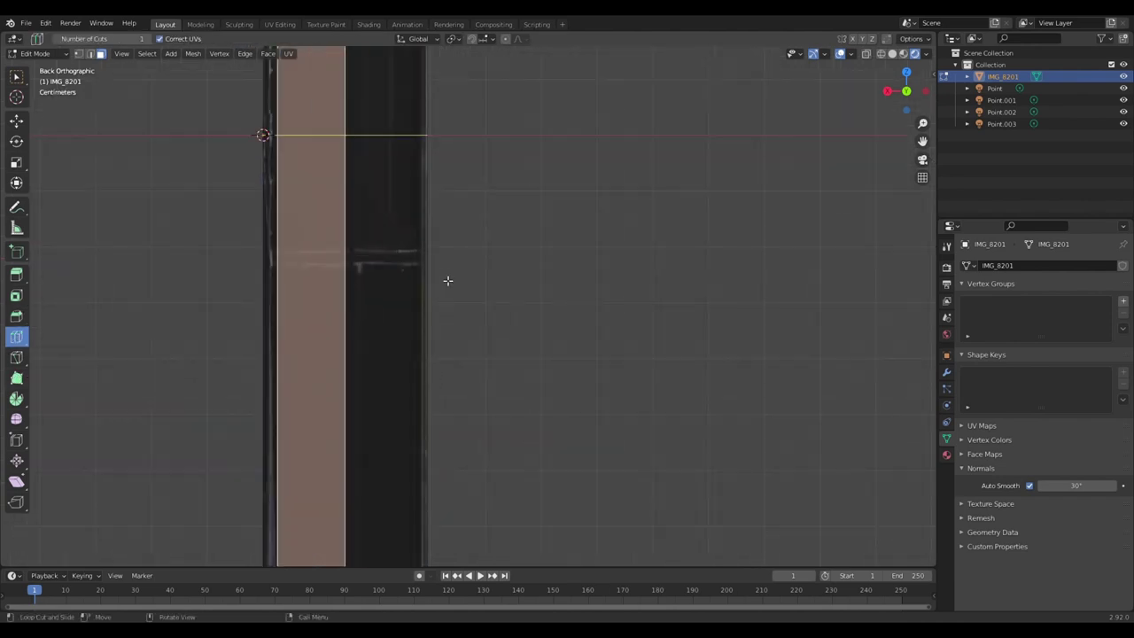
{"action": "scroll", "coordinate": [458, 226], "scroll_direction": "up", "scroll_amount": 2}
{"action": "scroll", "coordinate": [382, 208], "scroll_direction": "down", "scroll_amount": 3}
{"action": "middle_click_drag", "start_coordinate": [435, 213], "coordinate": [468, 293], "text": "shift"}
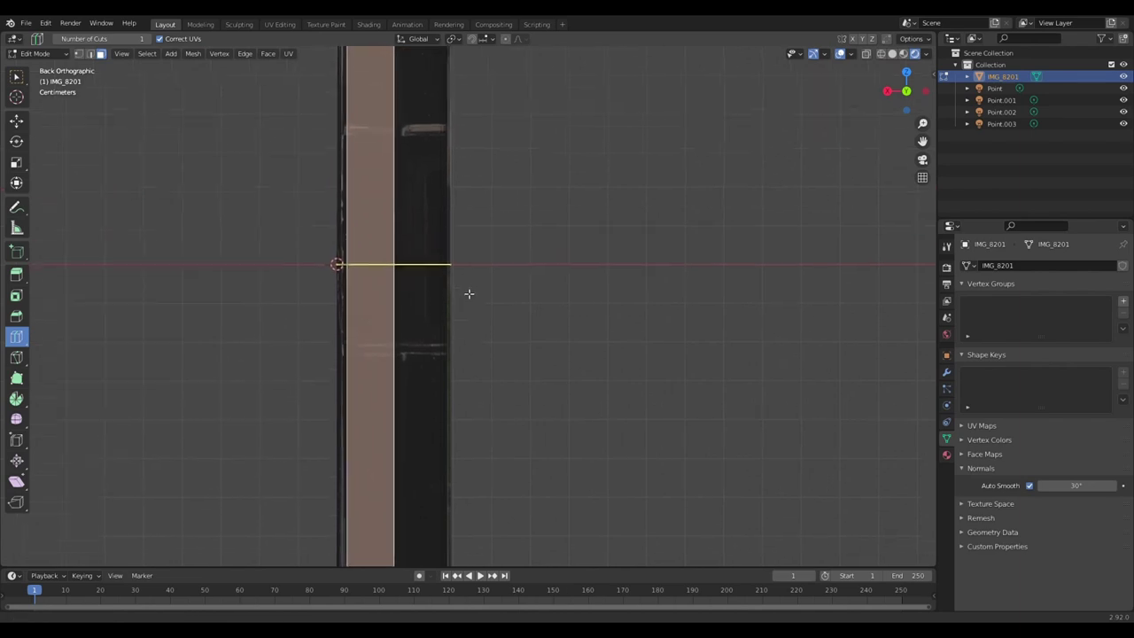
{"action": "left_click_drag", "start_coordinate": [469, 279], "coordinate": [483, 202]}
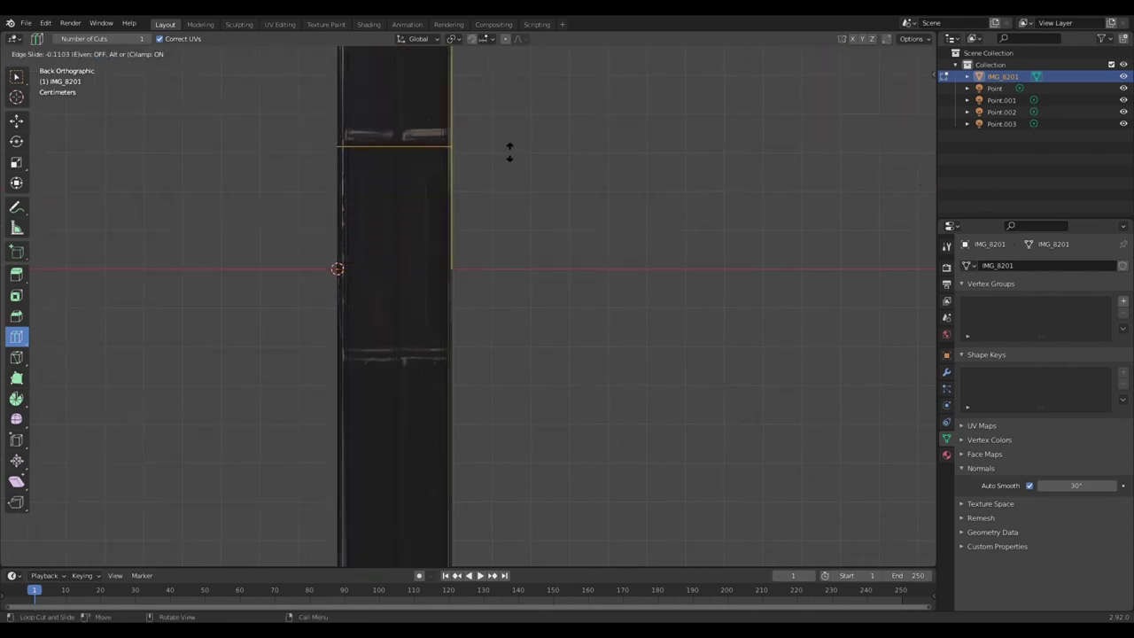
{"action": "left_click_drag", "start_coordinate": [510, 152], "coordinate": [510, 150]}
{"action": "scroll", "coordinate": [461, 106], "scroll_direction": "down", "scroll_amount": 1}
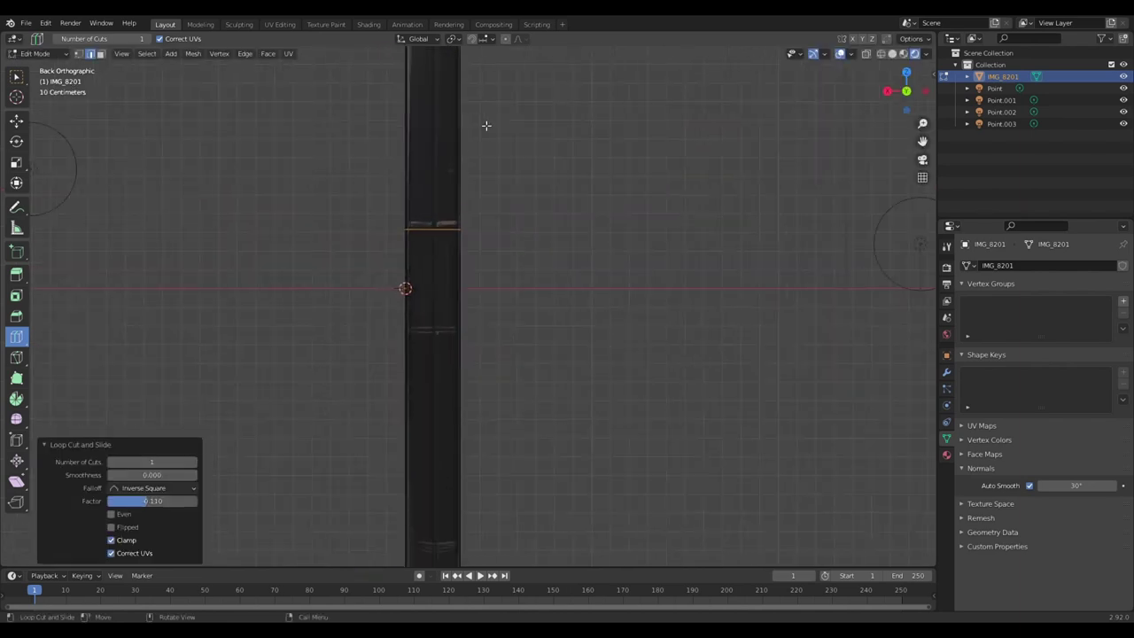
{"action": "mouse_move", "coordinate": [487, 121]}
{"action": "middle_mouse_down", "text": "shift"}
{"action": "mouse_move", "coordinate": [498, 266]}
{"action": "mouse_move", "coordinate": [489, 186]}
{"action": "middle_mouse_up", "text": "shift"}
{"action": "left_click_drag", "start_coordinate": [489, 187], "coordinate": [487, 260]}
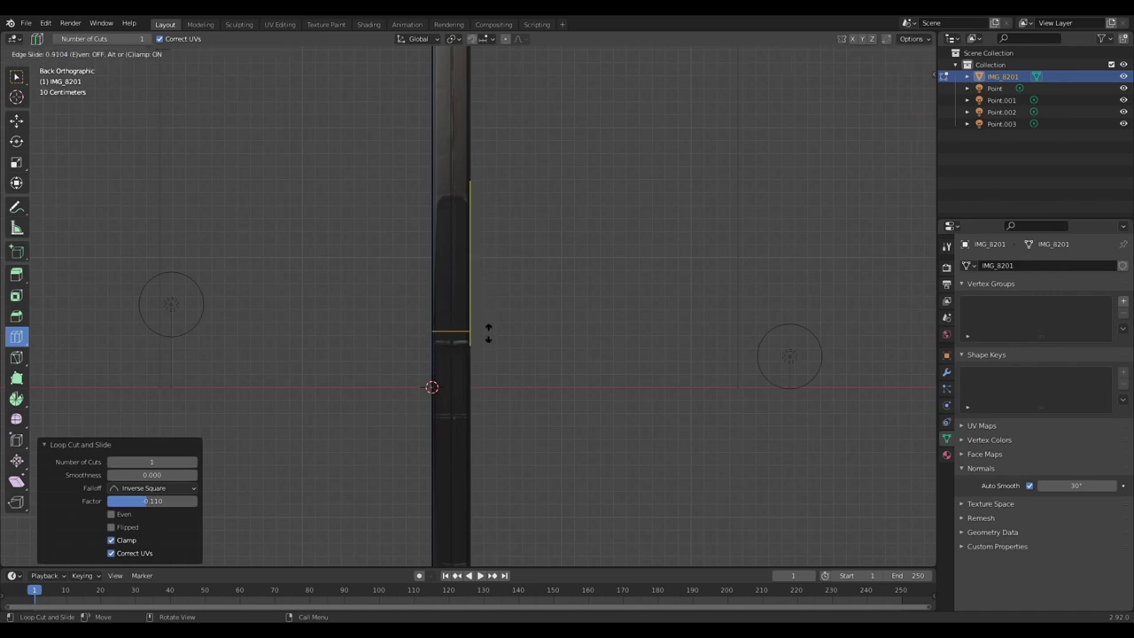
{"action": "middle_click_drag", "start_coordinate": [490, 344], "coordinate": [508, 293], "text": "shift"}
{"action": "scroll", "coordinate": [508, 293], "scroll_direction": "up", "scroll_amount": 3}
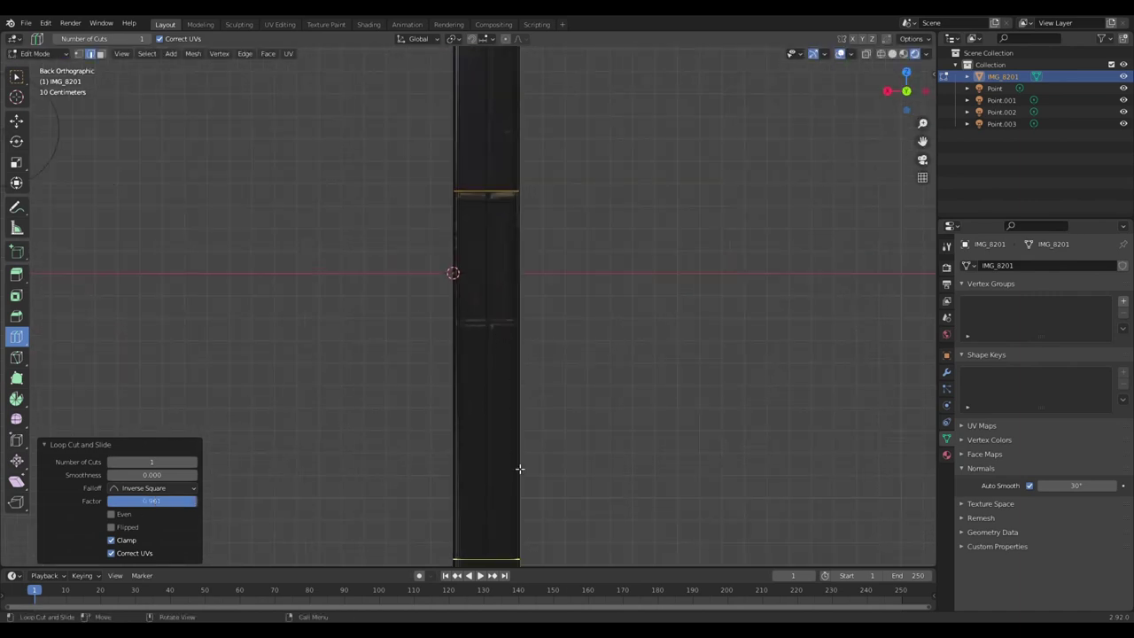
{"action": "left_click", "coordinate": [592, 235]}
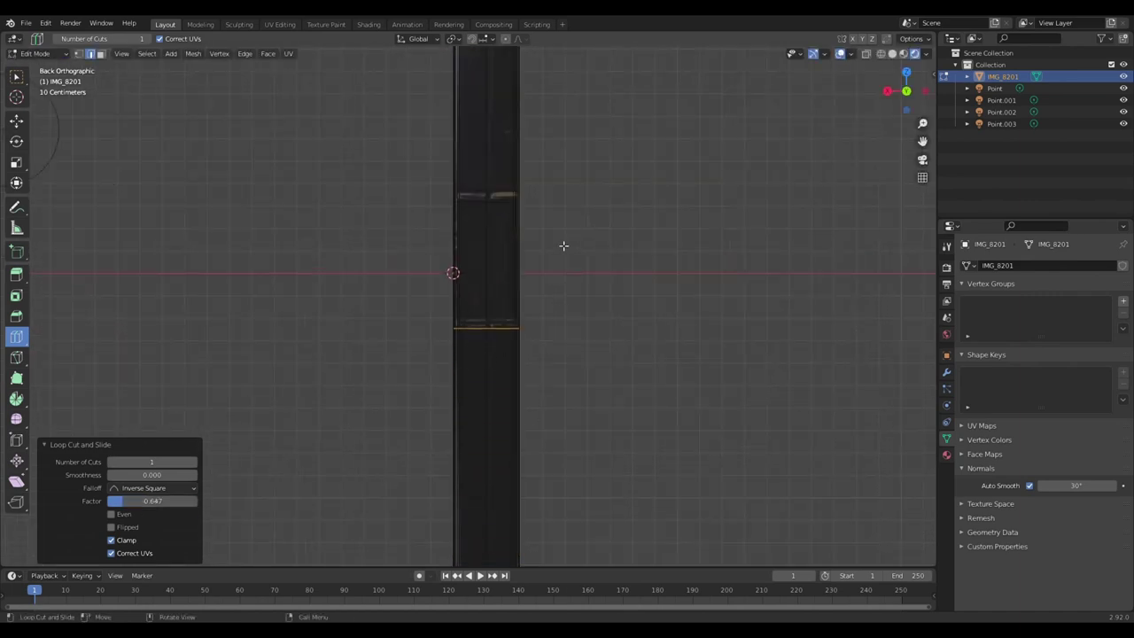
- Add three more edge loops across the spine, the last near its top
{"action": "left_click_drag", "start_coordinate": [503, 267], "coordinate": [509, 317]}
{"action": "left_click", "coordinate": [486, 319]}
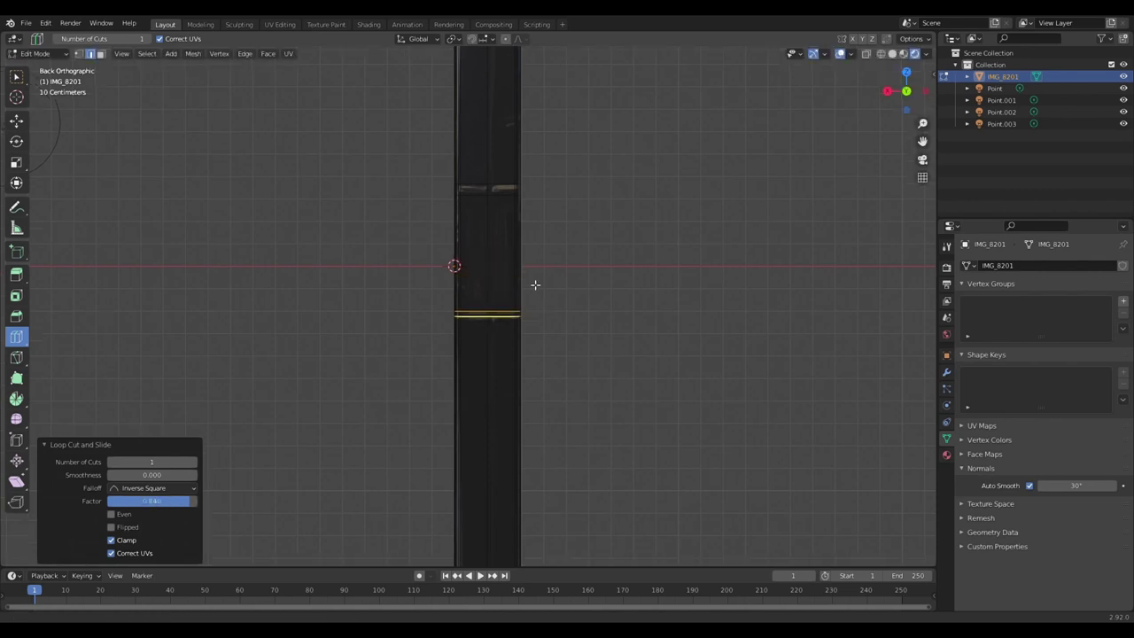
{"action": "middle_click_drag", "start_coordinate": [534, 286], "coordinate": [569, 94], "text": "shift"}
{"action": "left_click_drag", "start_coordinate": [551, 340], "coordinate": [554, 316]}
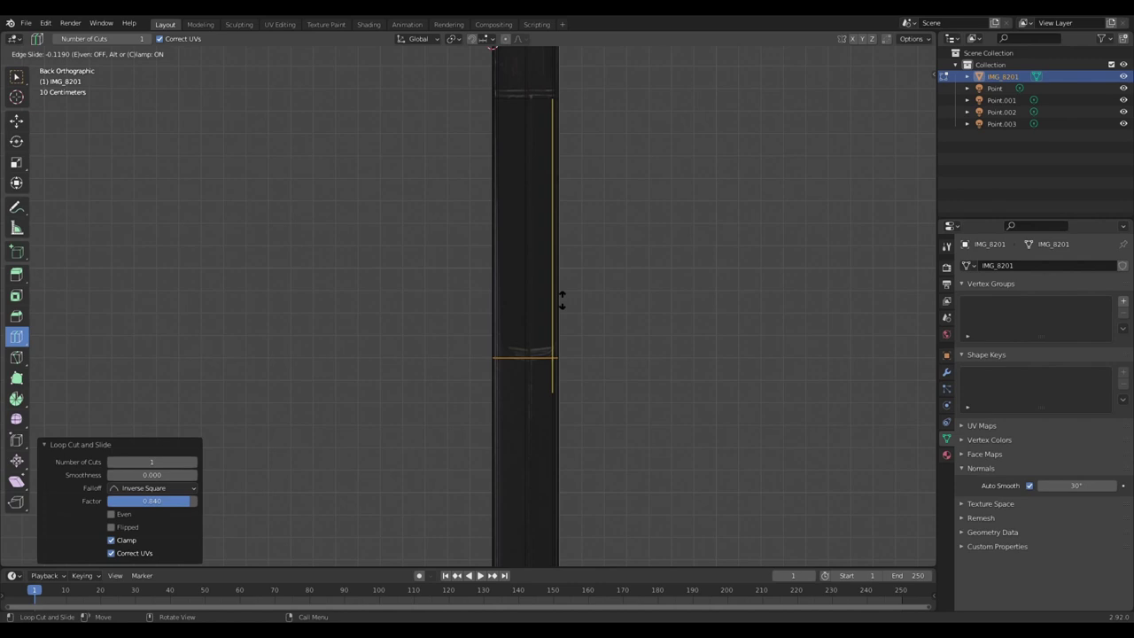
{"action": "left_click", "coordinate": [562, 297]}
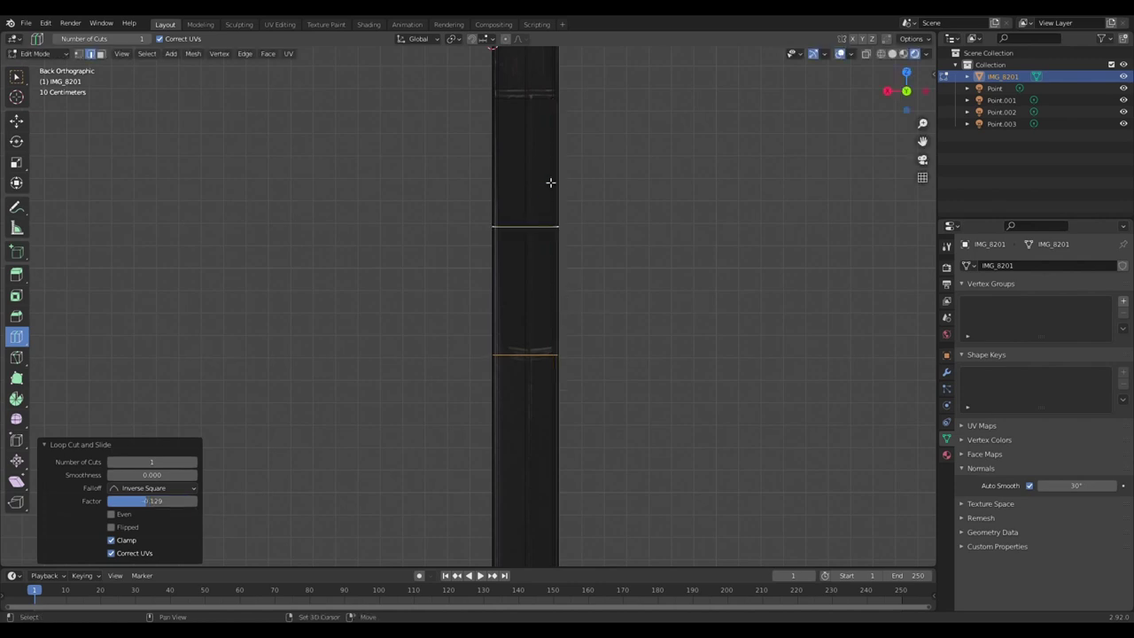
{"action": "middle_click_drag", "start_coordinate": [552, 183], "coordinate": [538, 218], "text": "shift"}
{"action": "left_click_drag", "start_coordinate": [552, 121], "coordinate": [534, 146]}
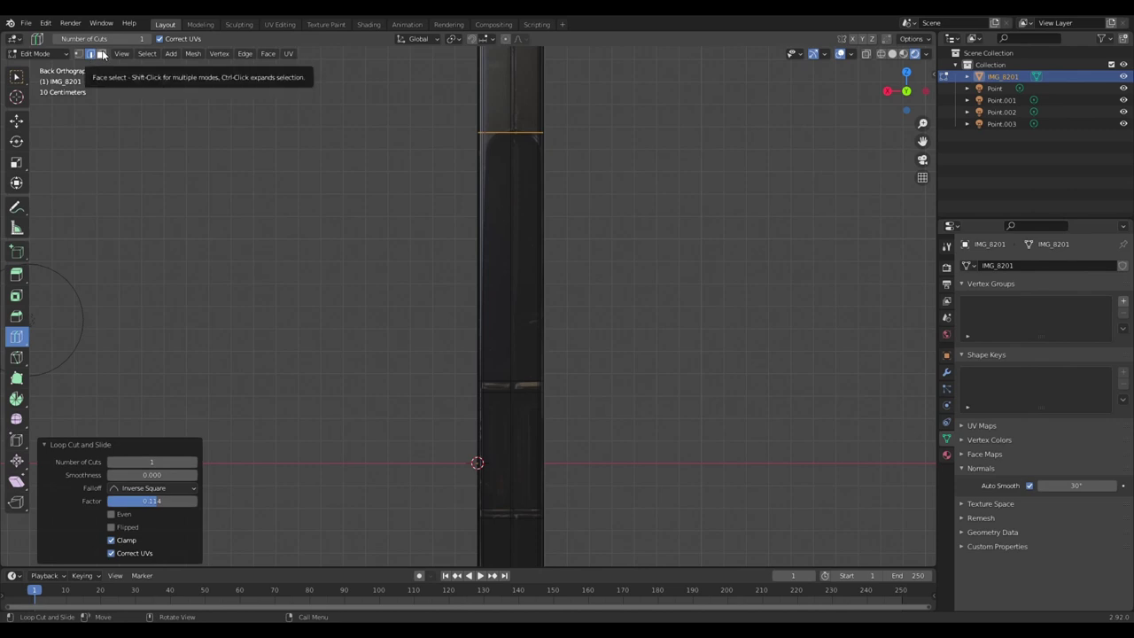
- Select the marked spine panel faces and extrude them along their normals
{"action": "left_click", "coordinate": [103, 55]}
{"action": "left_click", "coordinate": [17, 121]}
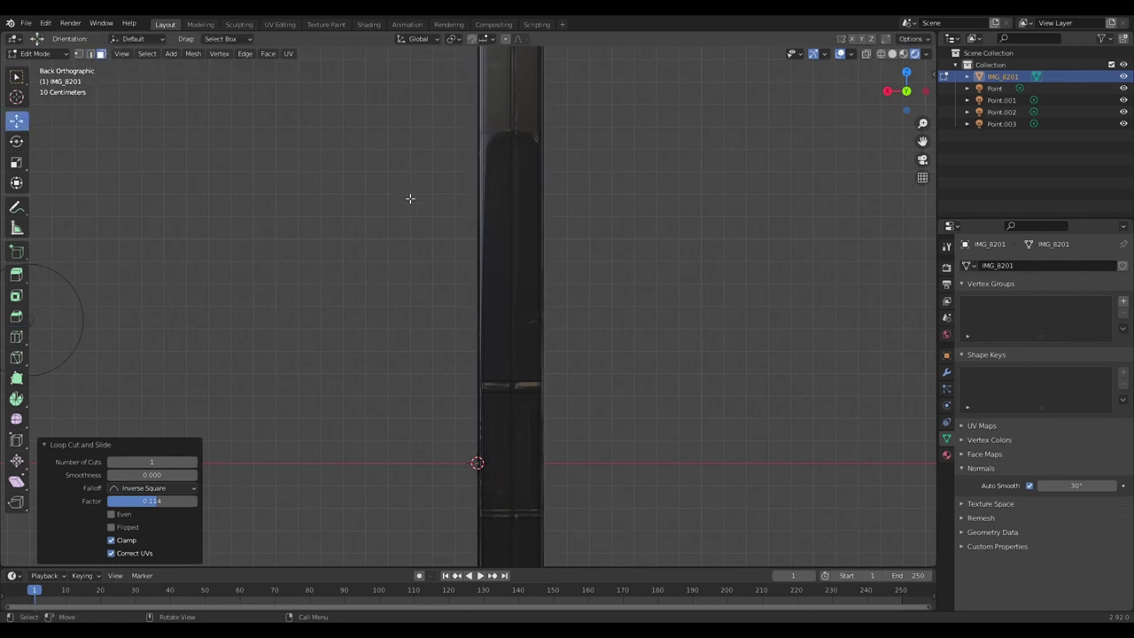
{"action": "left_click", "coordinate": [509, 207]}
{"action": "left_click", "coordinate": [532, 306], "text": "shift"}
{"action": "left_click", "coordinate": [510, 432], "text": "shift"}
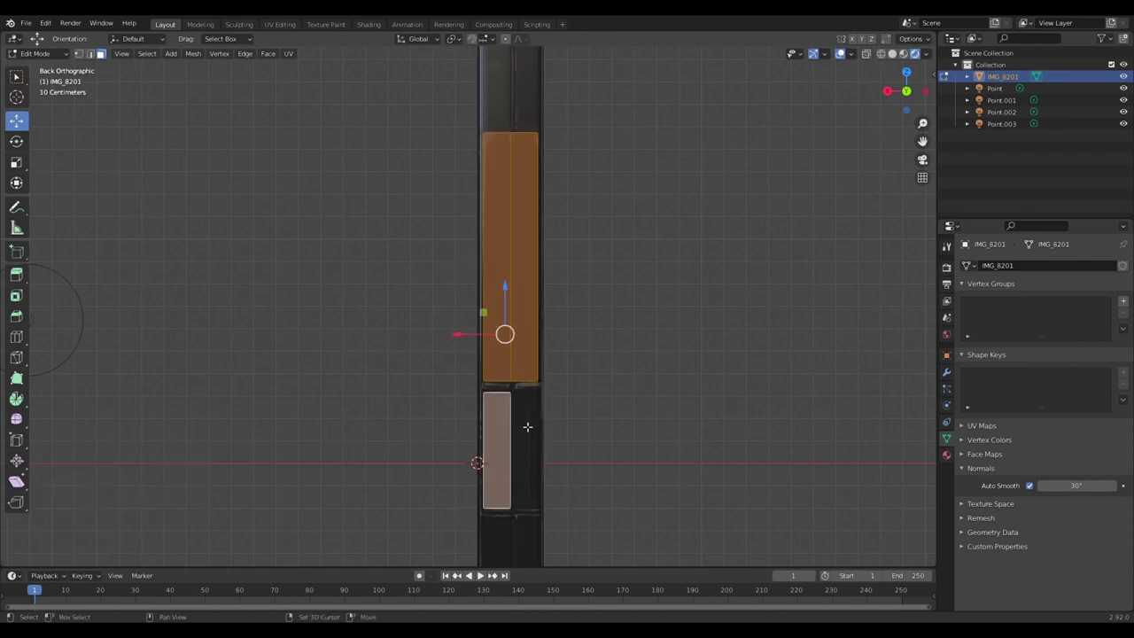
{"action": "mouse_move", "coordinate": [528, 427]}
{"action": "middle_mouse_down", "text": "shift"}
{"action": "mouse_move", "coordinate": [537, 242]}
{"action": "mouse_move", "coordinate": [512, 337]}
{"action": "mouse_move", "coordinate": [541, 339]}
{"action": "mouse_move", "coordinate": [554, 291]}
{"action": "mouse_move", "coordinate": [566, 316]}
{"action": "middle_mouse_up", "text": "shift"}
{"action": "scroll", "coordinate": [566, 316], "scroll_direction": "up", "scroll_amount": 2}
{"action": "key", "text": "e"}
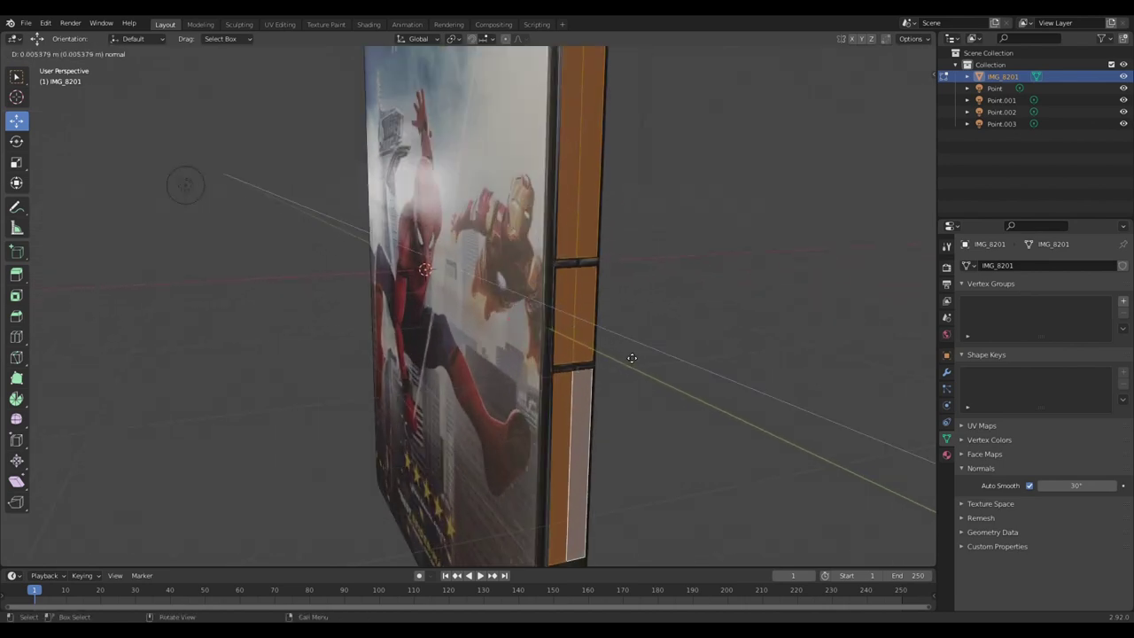
{"action": "left_click", "coordinate": [627, 354]}
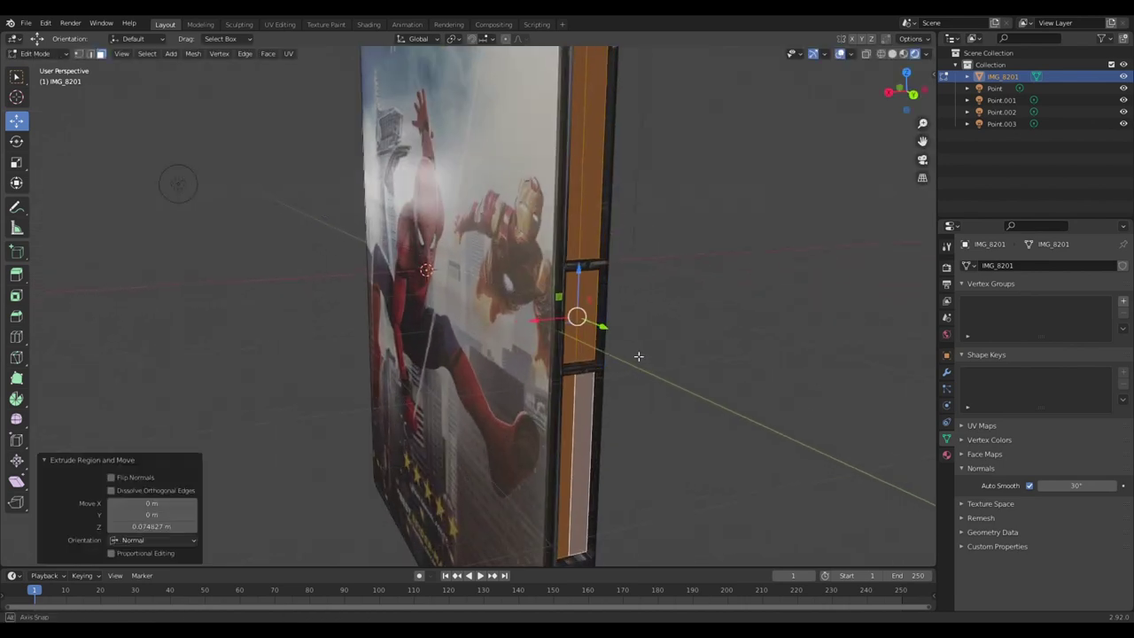
{"action": "mouse_move", "coordinate": [626, 355]}
{"action": "middle_mouse_down"}
{"action": "mouse_move", "coordinate": [652, 353]}
{"action": "mouse_move", "coordinate": [631, 337]}
{"action": "mouse_move", "coordinate": [588, 336]}
{"action": "mouse_move", "coordinate": [597, 389]}
{"action": "mouse_move", "coordinate": [413, 228]}
{"action": "mouse_move", "coordinate": [146, 76]}
{"action": "middle_mouse_up"}
{"action": "key", "text": "Tab"}
{"action": "key", "text": "Tab"}
- Select the top edges of the spine cut-outs in edge mode
{"action": "left_click", "coordinate": [89, 55]}
{"action": "left_click", "coordinate": [355, 64]}
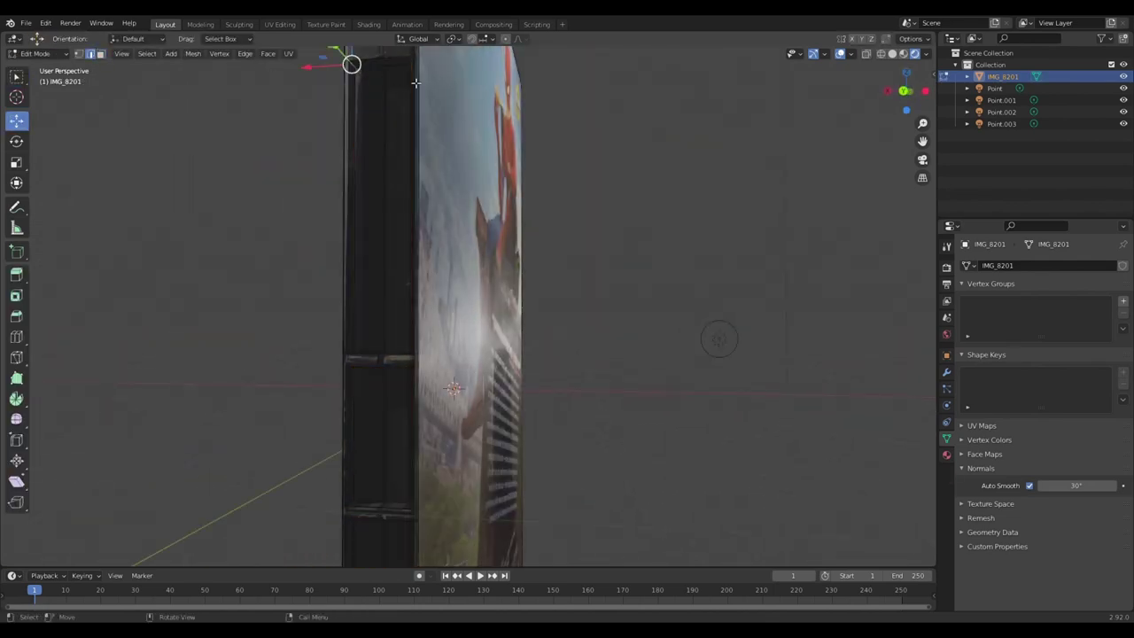
{"action": "middle_click_drag", "start_coordinate": [354, 64], "coordinate": [538, 160]}
{"action": "left_click", "coordinate": [581, 176]}
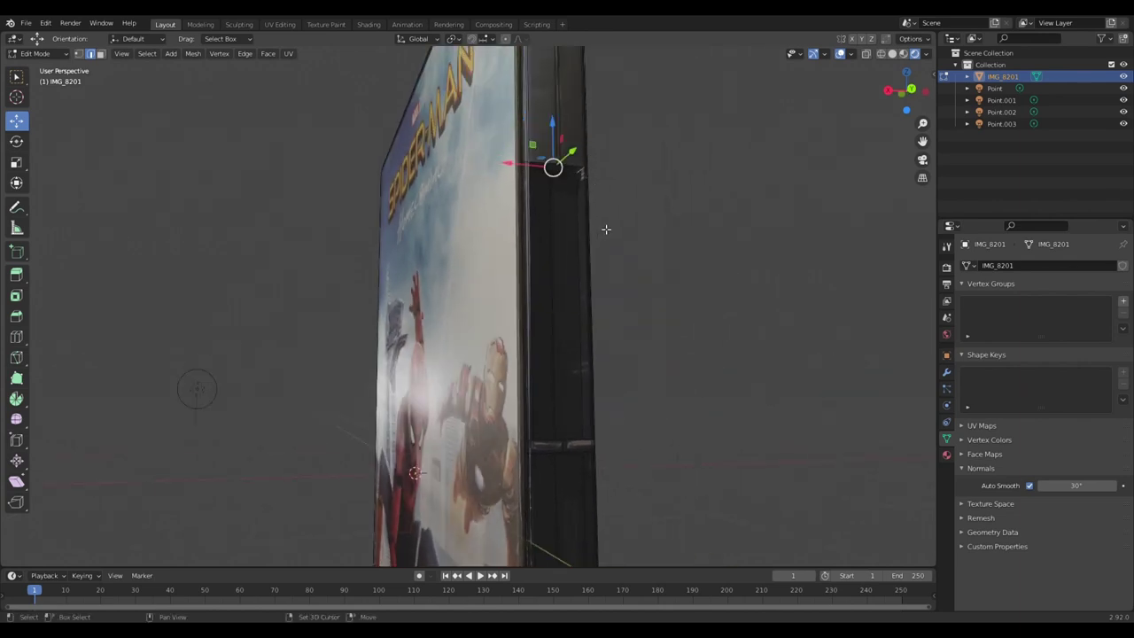
{"action": "mouse_move", "coordinate": [535, 355]}
{"action": "middle_mouse_down"}
{"action": "mouse_move", "coordinate": [519, 382]}
{"action": "mouse_move", "coordinate": [532, 114]}
{"action": "mouse_move", "coordinate": [539, 551]}
{"action": "mouse_move", "coordinate": [550, 396]}
{"action": "mouse_move", "coordinate": [626, 411]}
{"action": "middle_mouse_up"}
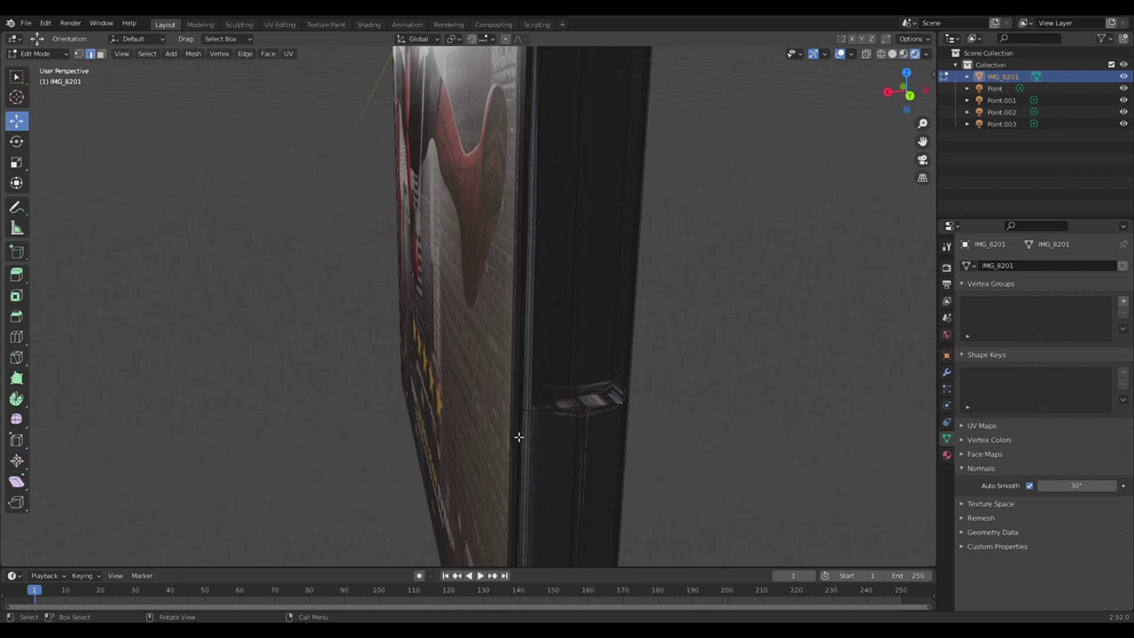
{"action": "middle_click_drag", "start_coordinate": [518, 437], "coordinate": [445, 438]}
{"action": "middle_click_drag", "start_coordinate": [353, 416], "coordinate": [439, 421]}
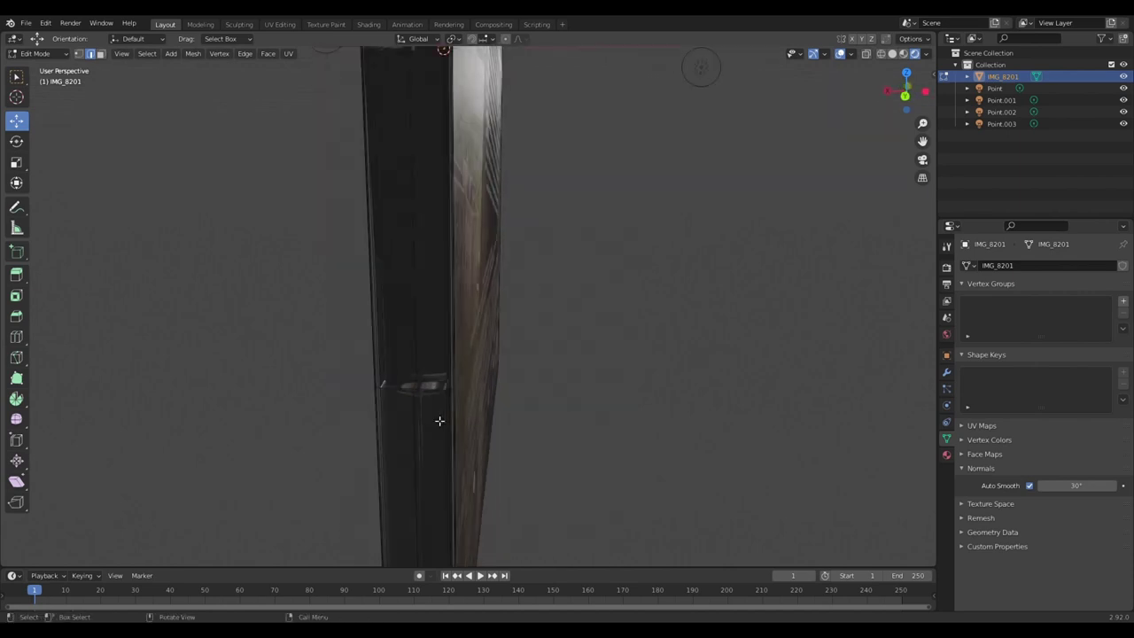
- Bevel the selected cut-out edges with 5 segments for rounded corners
{"action": "left_click", "coordinate": [15, 316]}
{"action": "mouse_move", "coordinate": [253, 293]}
{"action": "middle_mouse_down"}
{"action": "mouse_move", "coordinate": [506, 286]}
{"action": "mouse_move", "coordinate": [534, 274]}
{"action": "mouse_move", "coordinate": [532, 293]}
{"action": "middle_mouse_up"}
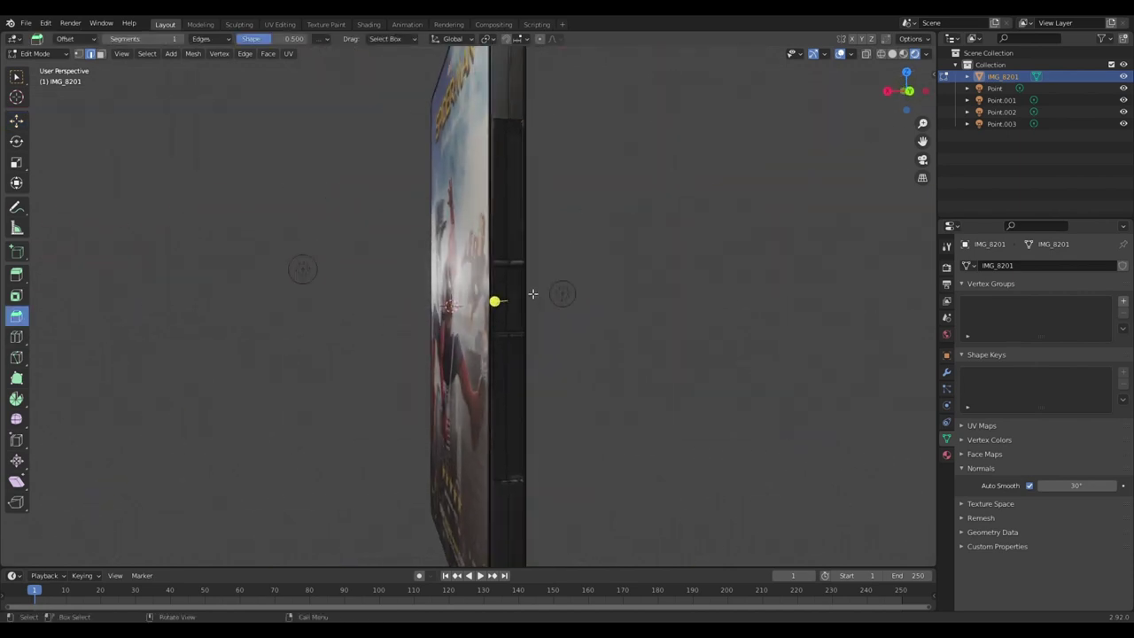
{"action": "left_click_drag", "start_coordinate": [495, 302], "coordinate": [485, 307]}
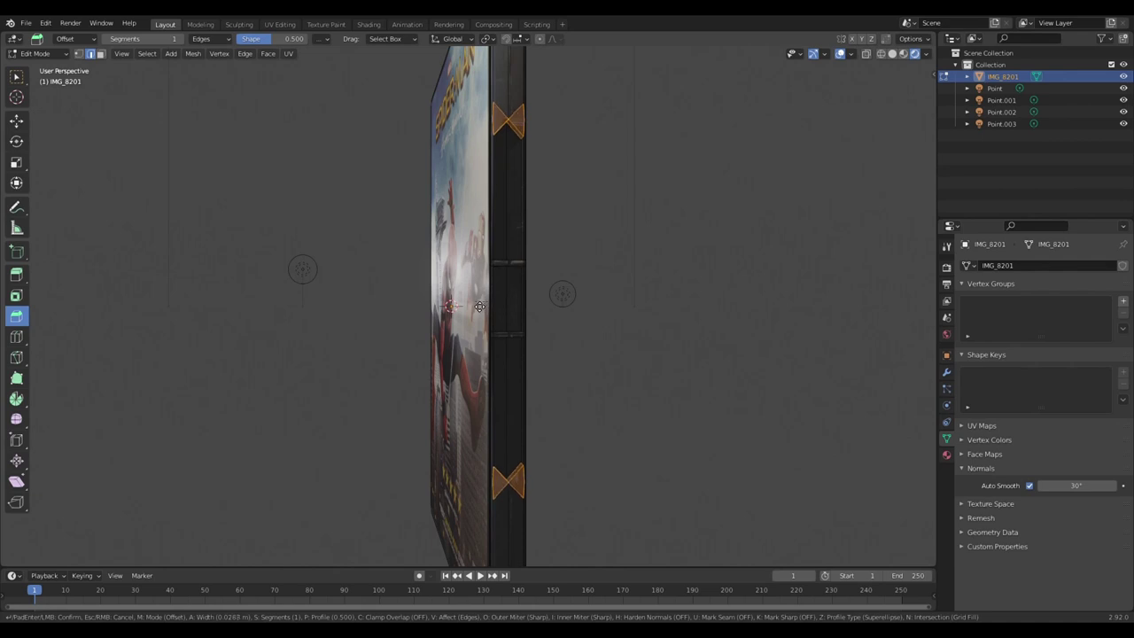
{"action": "left_click_drag", "start_coordinate": [478, 305], "coordinate": [479, 306]}
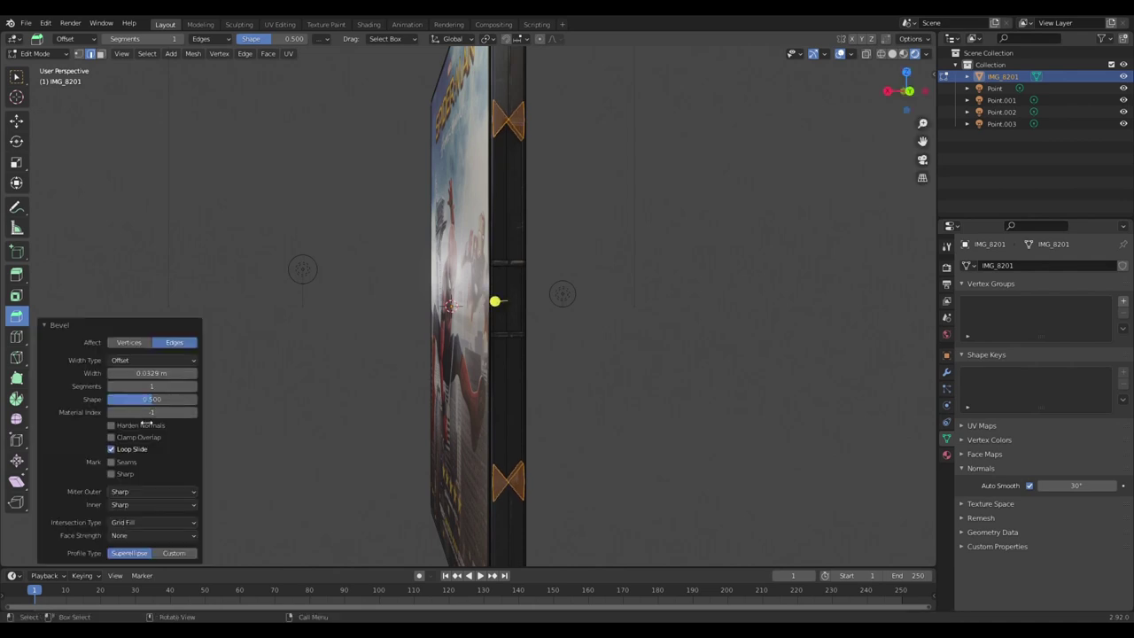
{"action": "type", "text": "5"}
{"action": "key", "text": "Return"}
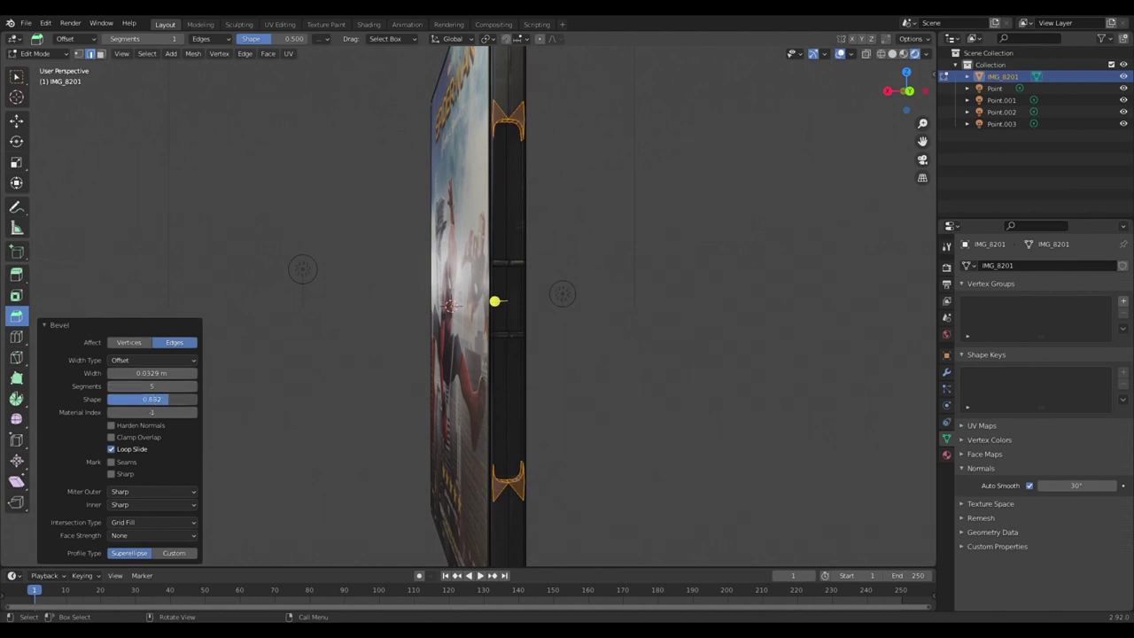
{"action": "key", "text": "Tab"}
{"action": "left_click", "coordinate": [565, 295]}
{"action": "mouse_move", "coordinate": [567, 297]}
{"action": "middle_mouse_down"}
{"action": "mouse_move", "coordinate": [536, 285]}
{"action": "mouse_move", "coordinate": [605, 185]}
{"action": "mouse_move", "coordinate": [632, 184]}
{"action": "mouse_move", "coordinate": [599, 210]}
{"action": "mouse_move", "coordinate": [612, 301]}
{"action": "mouse_move", "coordinate": [606, 247]}
{"action": "mouse_move", "coordinate": [597, 273]}
{"action": "mouse_move", "coordinate": [611, 283]}
{"action": "mouse_move", "coordinate": [643, 263]}
{"action": "mouse_move", "coordinate": [664, 271]}
{"action": "mouse_move", "coordinate": [531, 227]}
{"action": "middle_mouse_up"}
- Select the triangular face at the cut-out corner of the DVD case
{"action": "scroll", "coordinate": [685, 342], "scroll_direction": "up", "scroll_amount": 5}
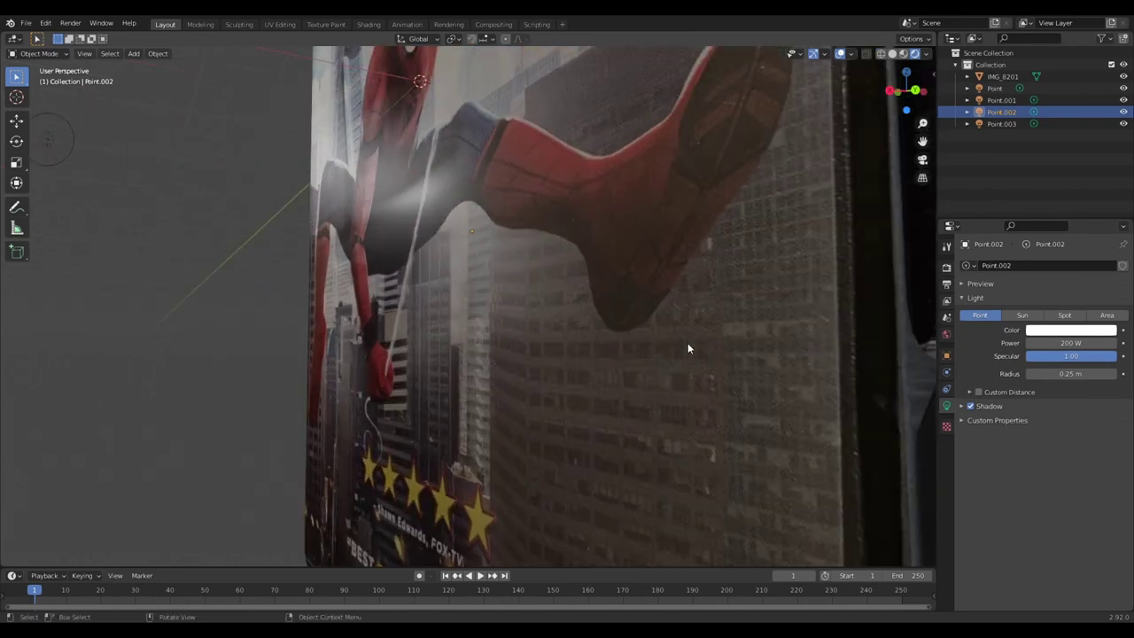
{"action": "mouse_move", "coordinate": [686, 342]}
{"action": "middle_mouse_down"}
{"action": "mouse_move", "coordinate": [662, 341]}
{"action": "mouse_move", "coordinate": [758, 354]}
{"action": "middle_mouse_up"}
{"action": "left_click", "coordinate": [758, 355]}
{"action": "key", "text": "Tab"}
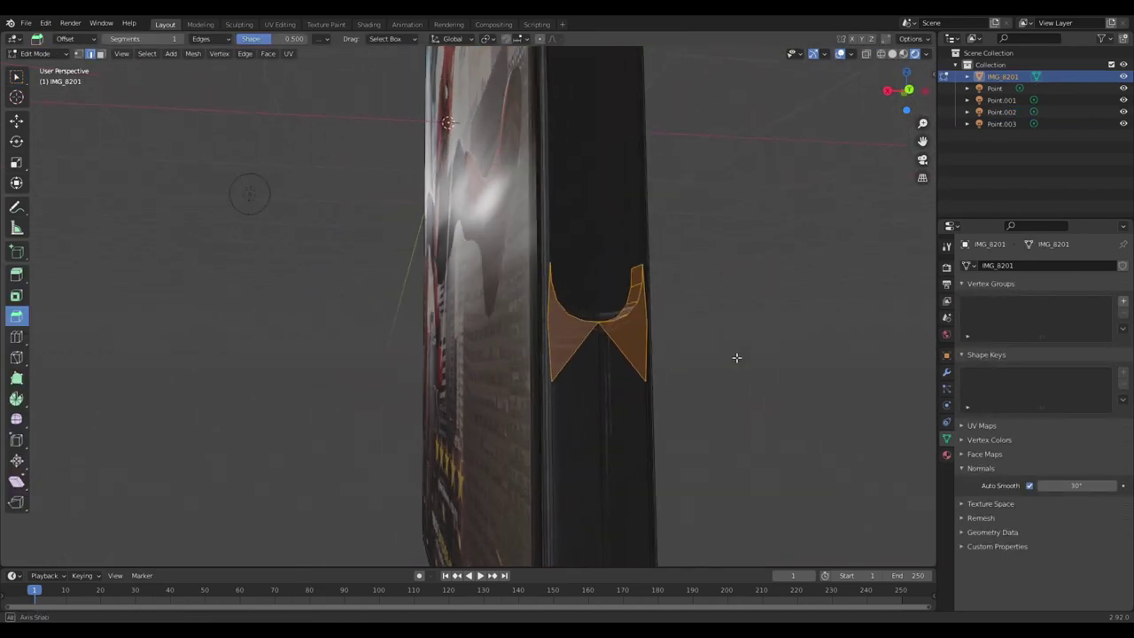
{"action": "left_click", "coordinate": [525, 348]}
{"action": "middle_click_drag", "start_coordinate": [612, 352], "coordinate": [323, 191]}
{"action": "key", "text": "3"}
{"action": "left_click", "coordinate": [535, 339]}
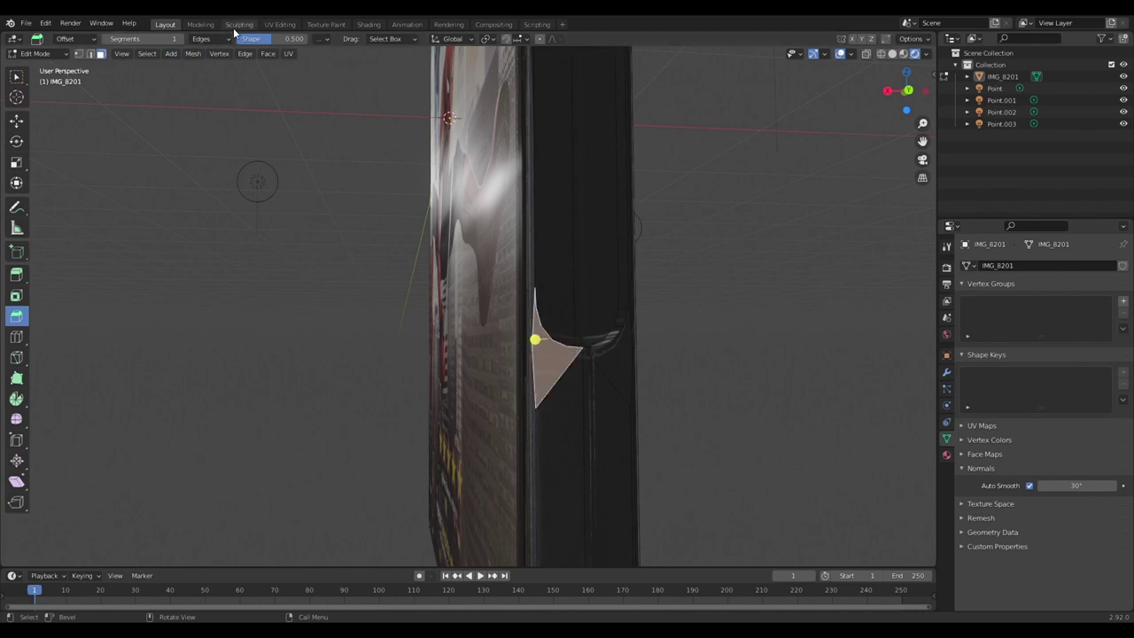
- In UV Editing, scale the triangle's UV vertically and move it onto the dark spine
{"action": "left_click", "coordinate": [279, 24]}
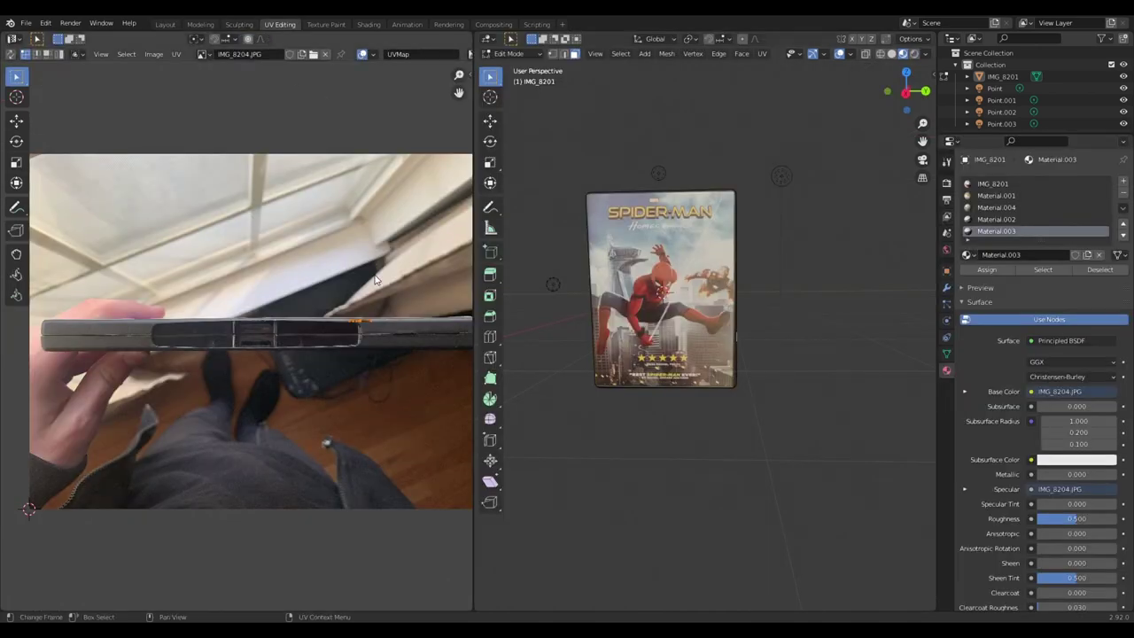
{"action": "scroll", "coordinate": [248, 253], "scroll_direction": "up", "scroll_amount": 3}
{"action": "scroll", "coordinate": [248, 248], "scroll_direction": "up", "scroll_amount": 2}
{"action": "middle_click_drag", "start_coordinate": [638, 275], "coordinate": [544, 270]}
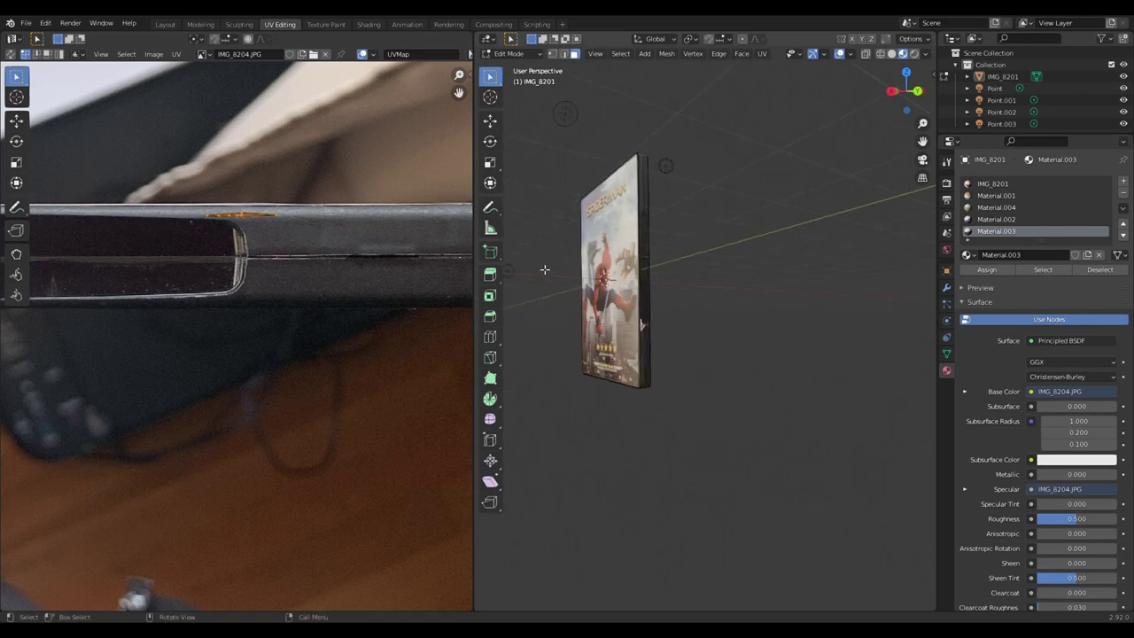
{"action": "scroll", "coordinate": [545, 269], "scroll_direction": "up", "scroll_amount": 3}
{"action": "scroll", "coordinate": [545, 269], "scroll_direction": "up", "scroll_amount": 1}
{"action": "key", "text": "s"}
{"action": "key", "text": "y"}
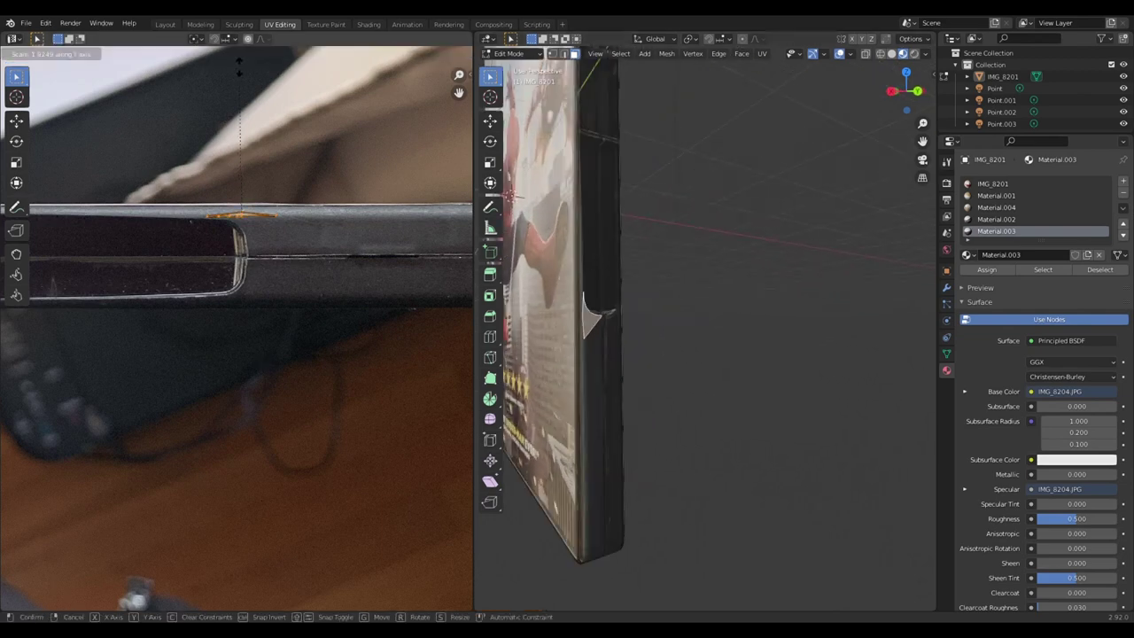
{"action": "left_click", "coordinate": [312, 249]}
{"action": "key", "text": "g"}
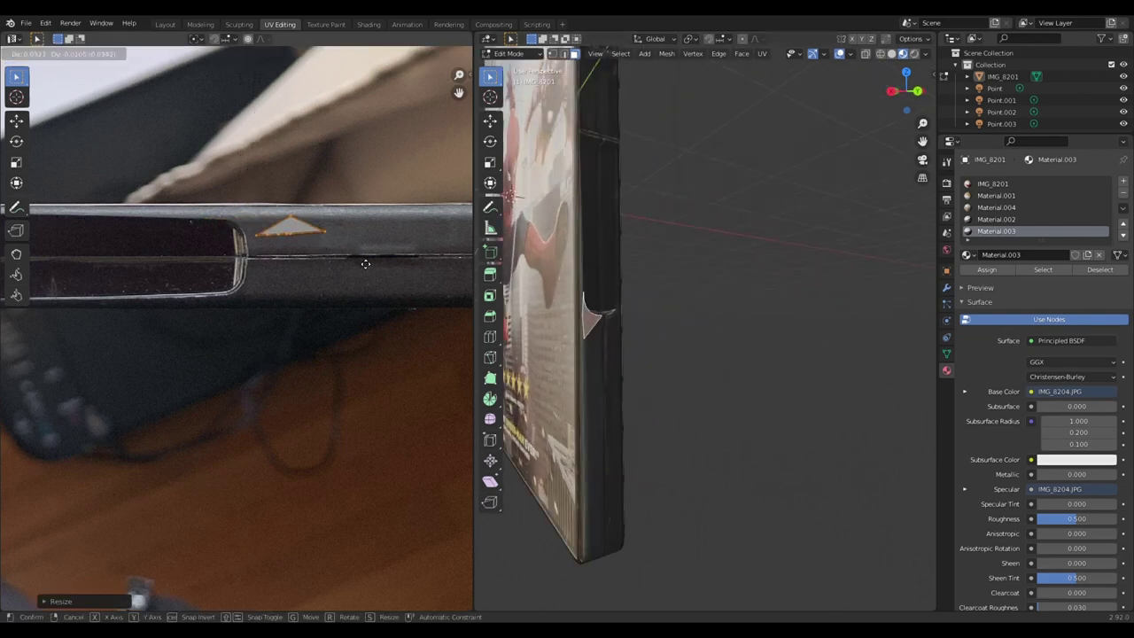
{"action": "left_click", "coordinate": [363, 268]}
{"action": "left_click", "coordinate": [163, 24]}
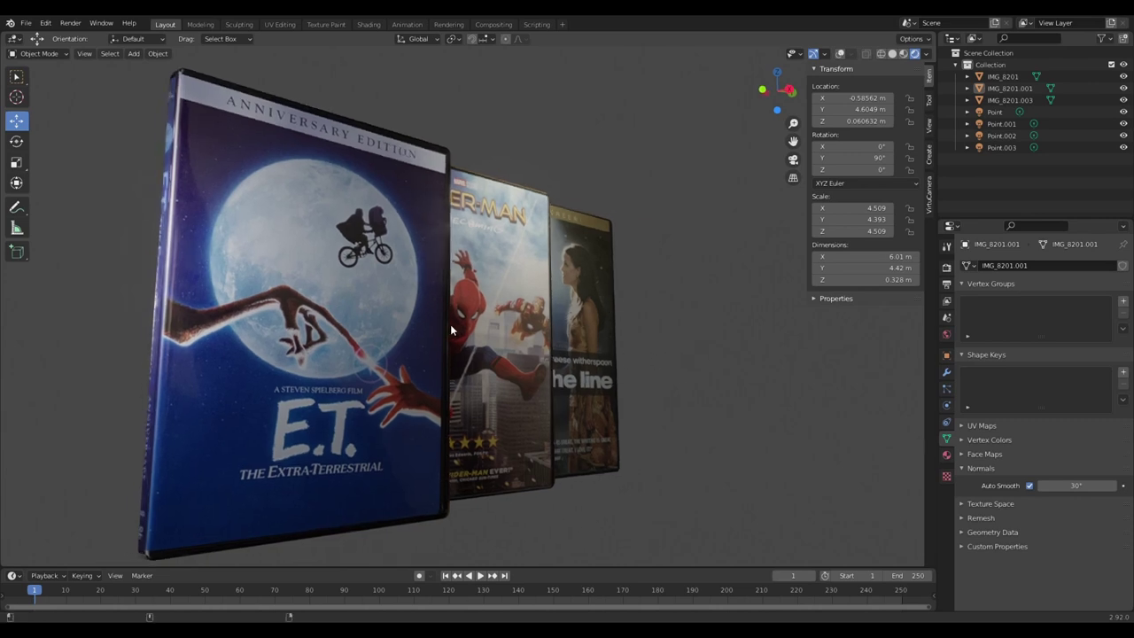
- Orbit around the E.T., Spider-Man and Walk the Line cases to view them together
{"action": "mouse_move", "coordinate": [399, 258]}
{"action": "middle_mouse_down"}
{"action": "mouse_move", "coordinate": [273, 274]}
{"action": "mouse_move", "coordinate": [364, 263]}
{"action": "mouse_move", "coordinate": [351, 296]}
{"action": "mouse_move", "coordinate": [373, 350]}
{"action": "middle_mouse_up"}
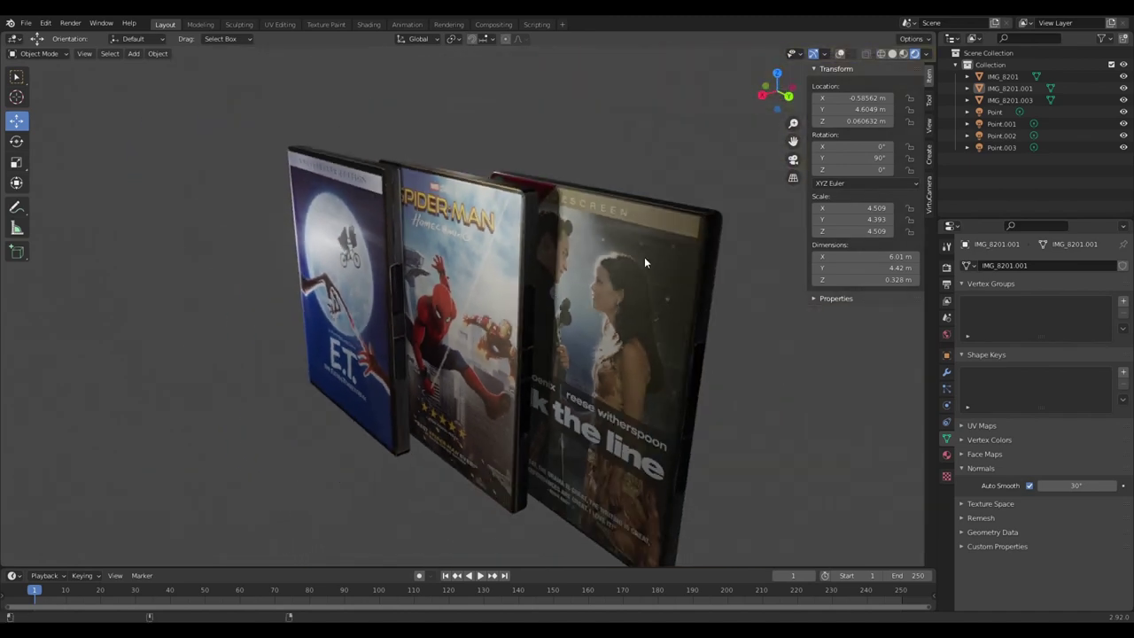
{"action": "mouse_move", "coordinate": [645, 261]}
{"action": "middle_mouse_down"}
{"action": "mouse_move", "coordinate": [668, 294]}
{"action": "mouse_move", "coordinate": [488, 205]}
{"action": "mouse_move", "coordinate": [542, 219]}
{"action": "mouse_move", "coordinate": [455, 248]}
{"action": "middle_mouse_up"}
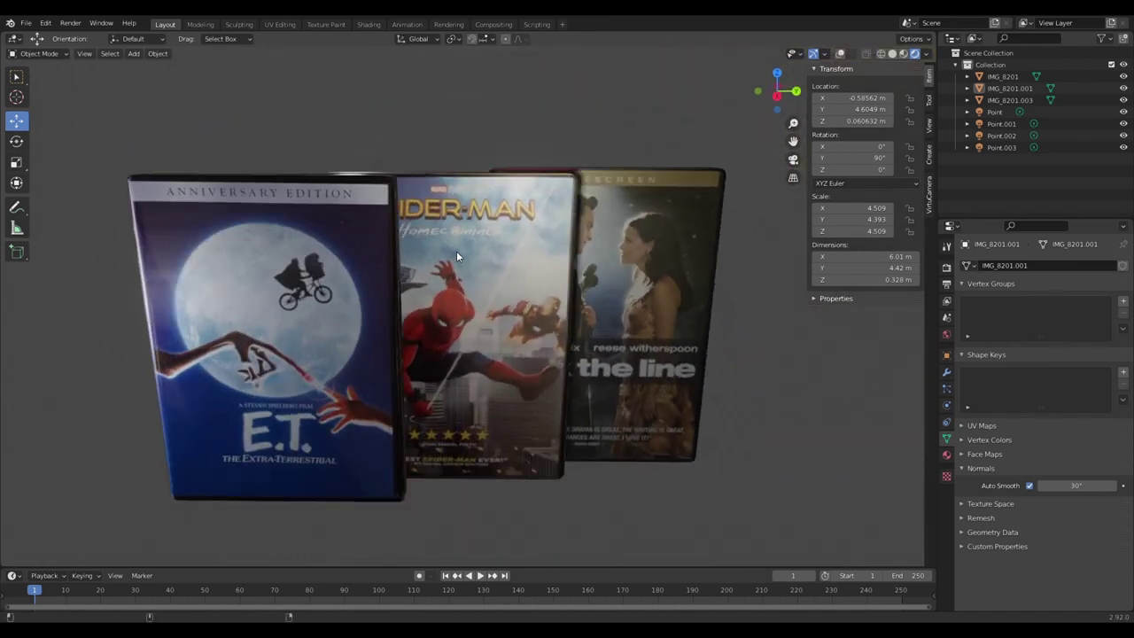